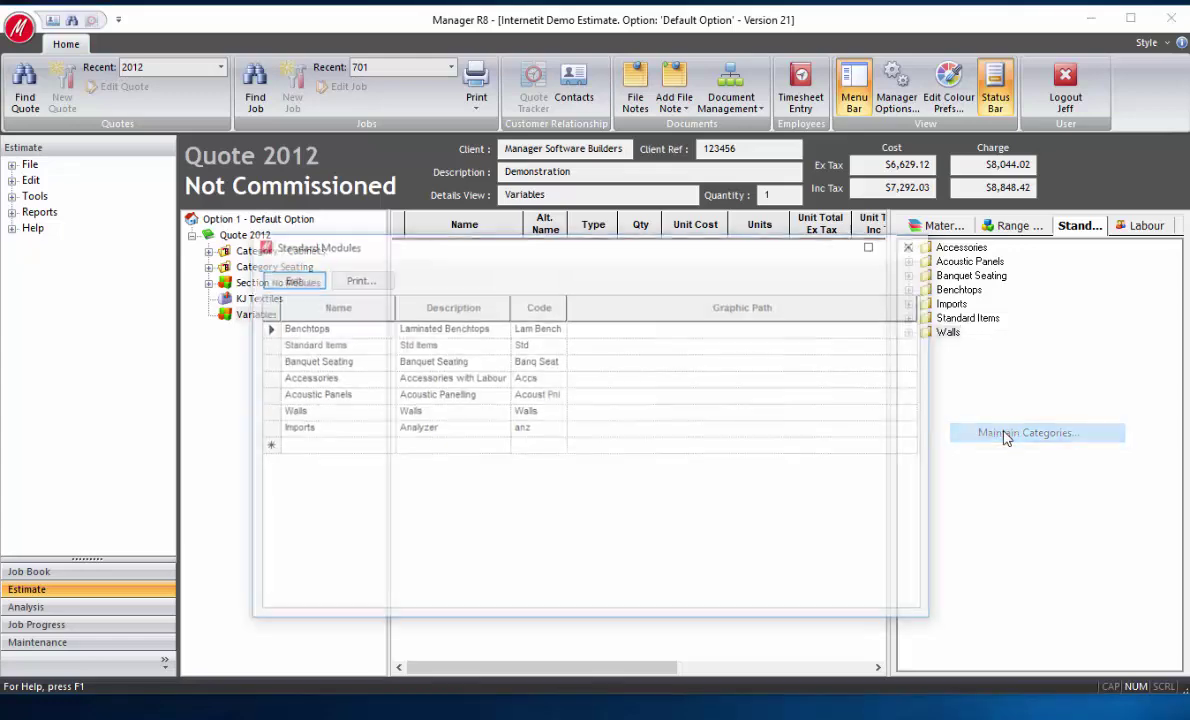
- Add a standard module category named "Demo Templates" with description "Templates" and code "Demo"
click(336, 447)
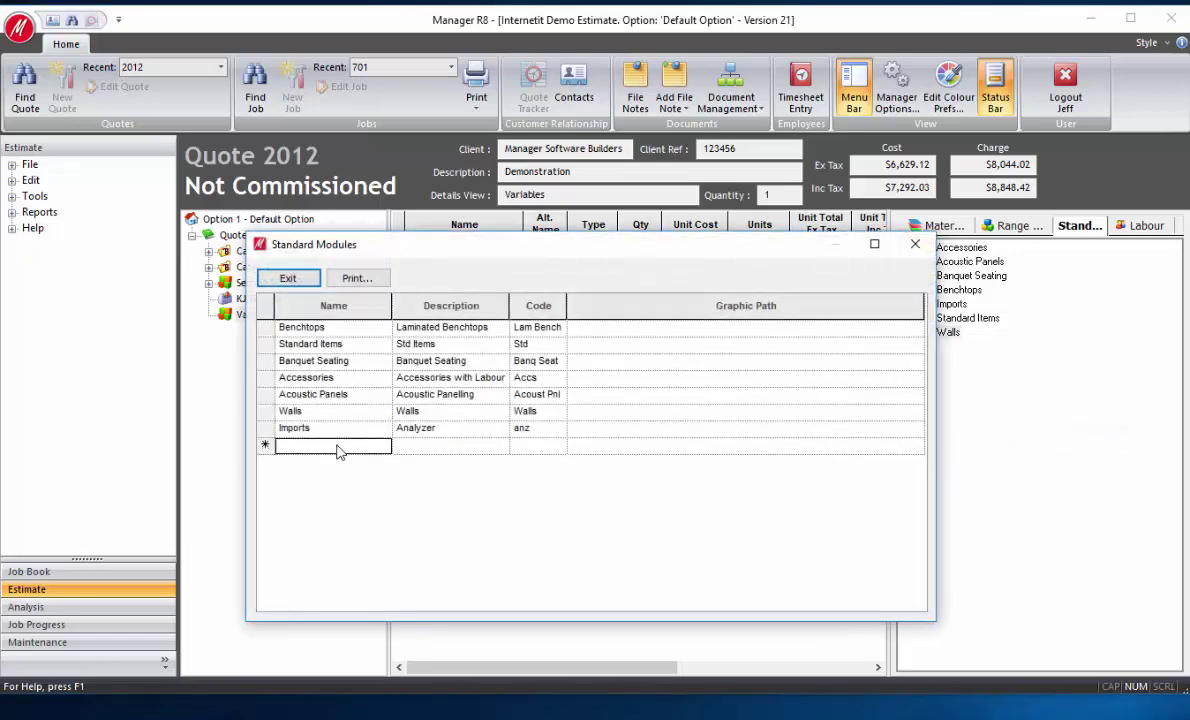
text(Dem)
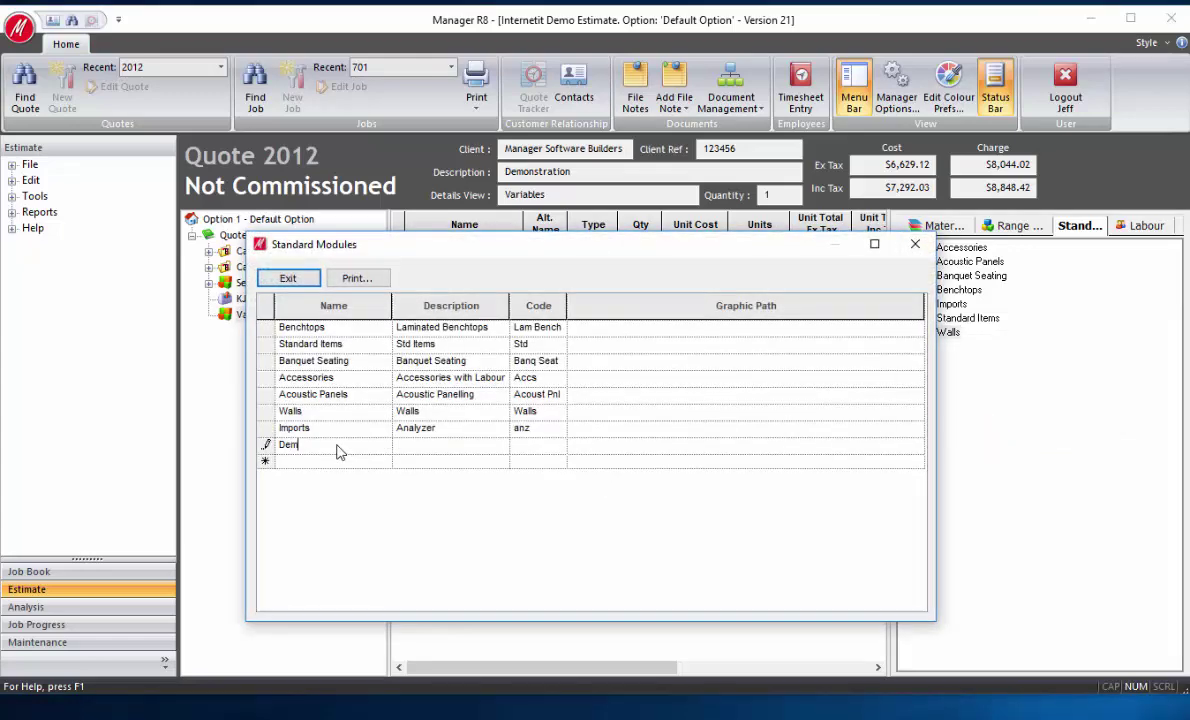
text(o Templates)
key(Tab)
text(Templates)
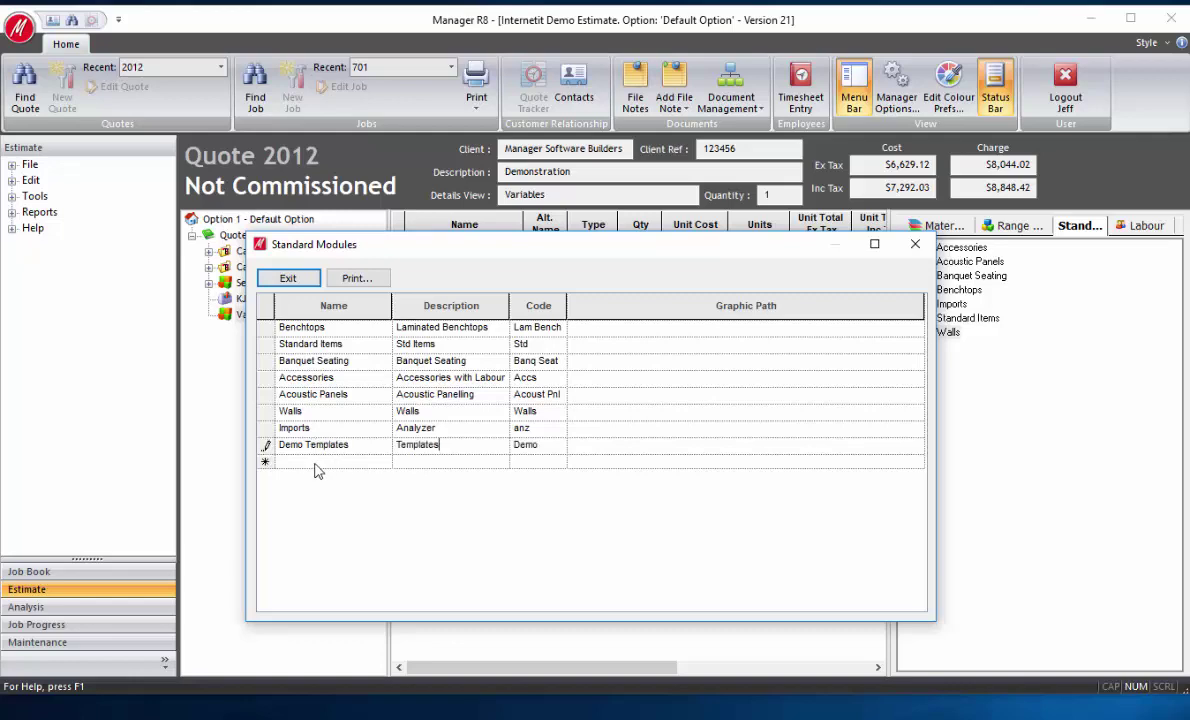
key(Tab)
text(Demo)
- Add a second category named "Demo Category" with description "Demo Category" and code "DemoUse", and close the category list
click(314, 463)
text(Dem)
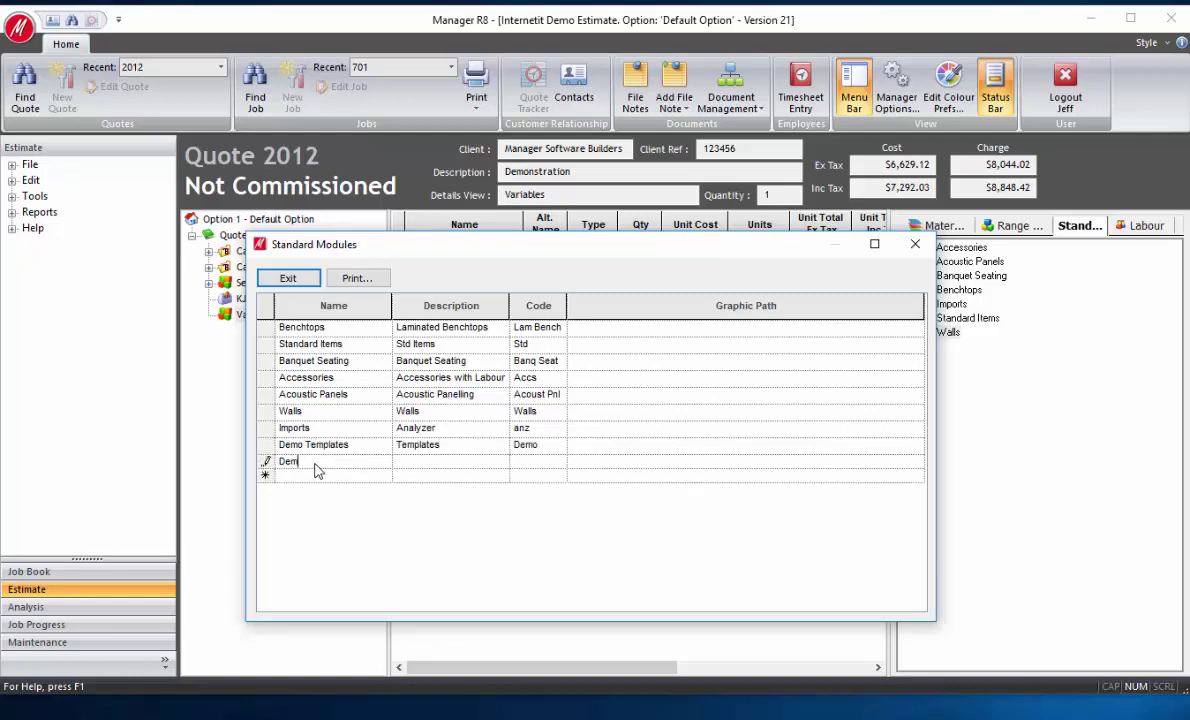
text(o Category)
key(Tab)
text(Demo Category)
key(Tab)
text(DemoUse)
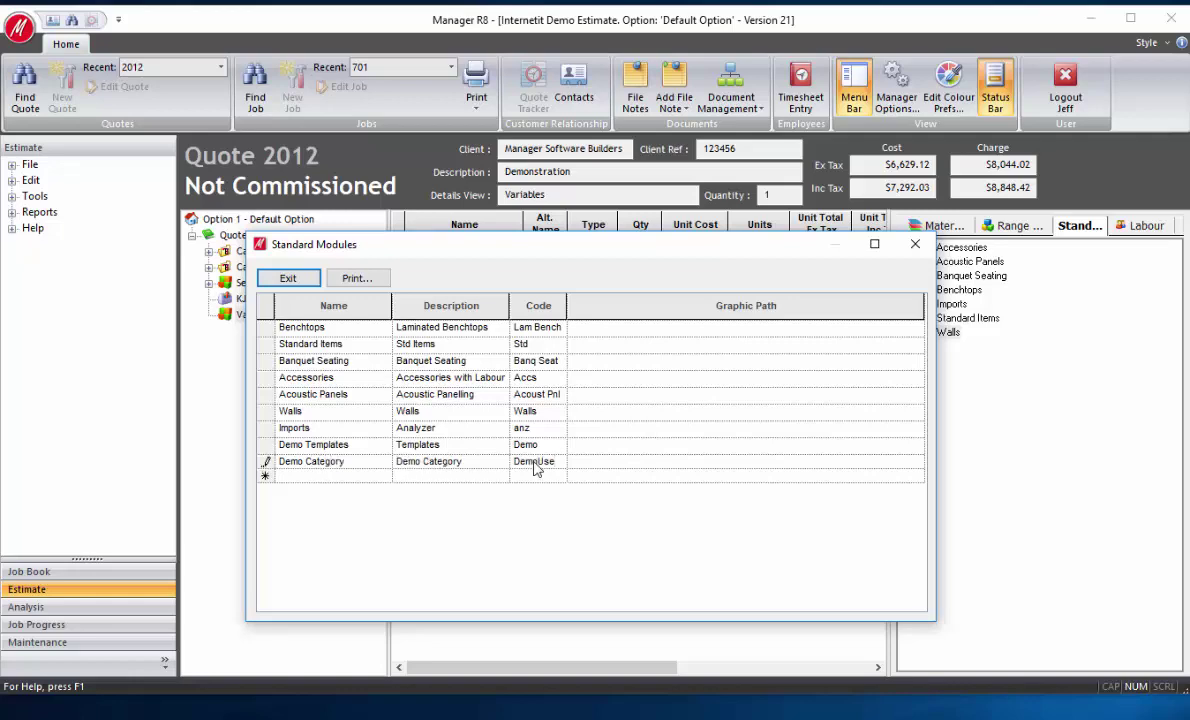
click(298, 280)
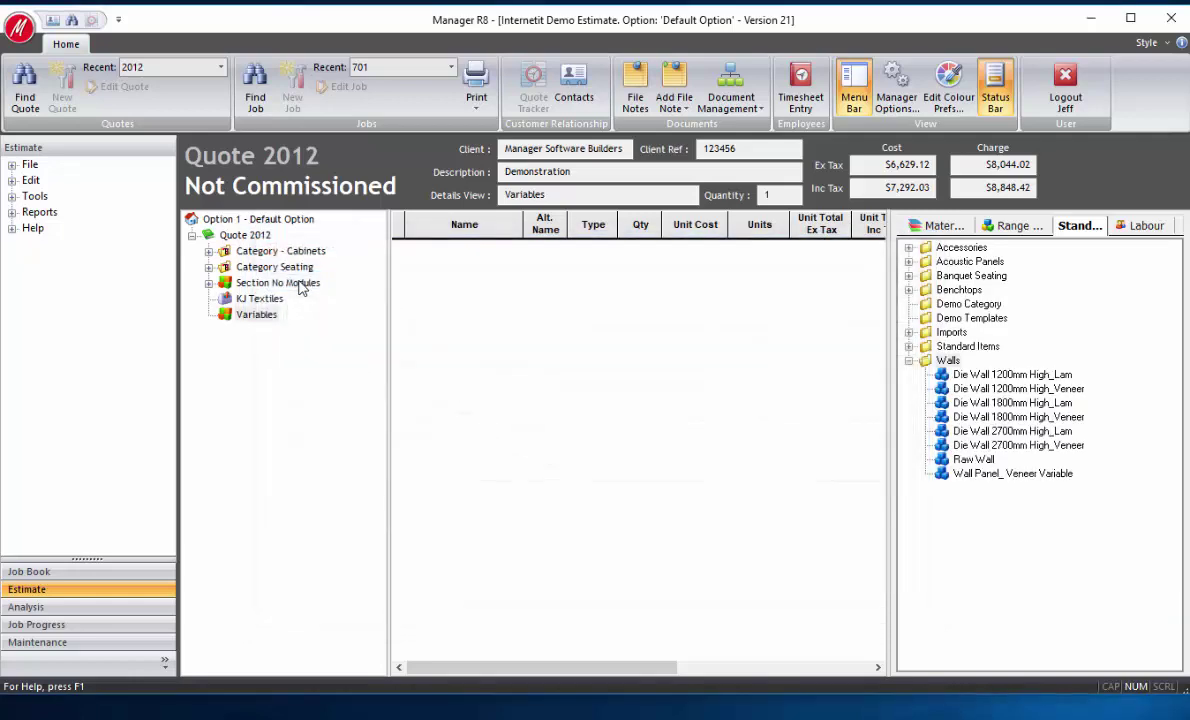
- Collapse the Walls category and add a new item named "Cabinet Template" under Demo Category
click(909, 362)
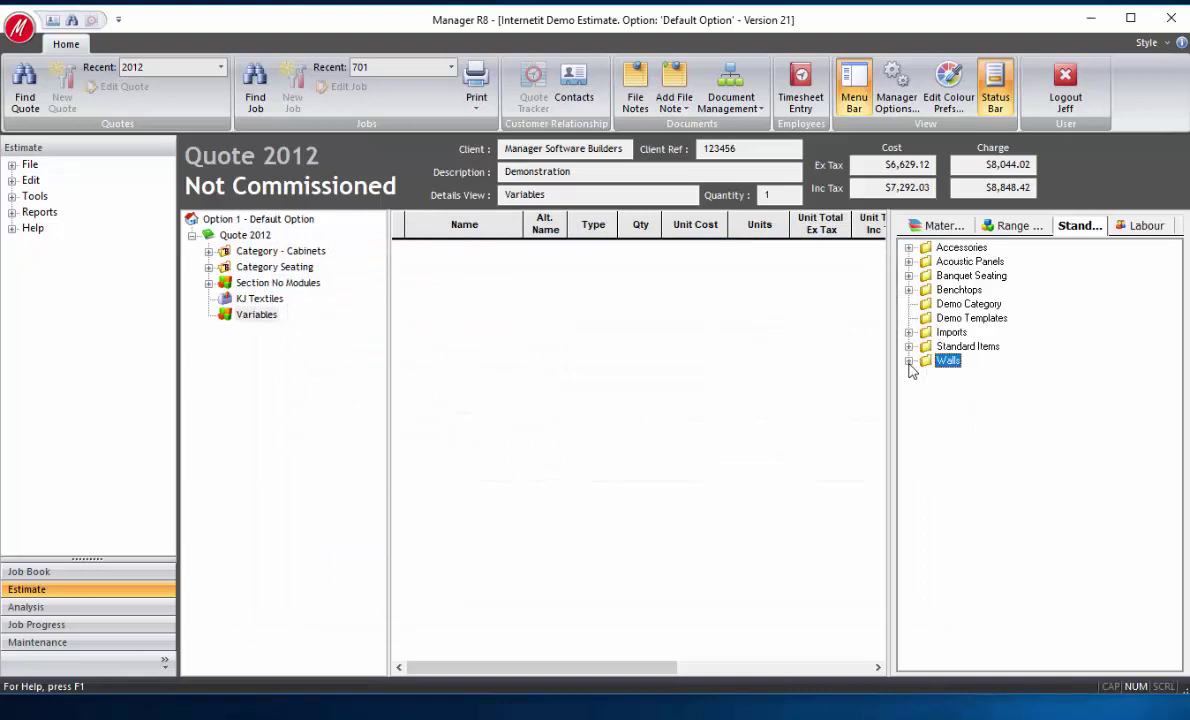
right_click(943, 304)
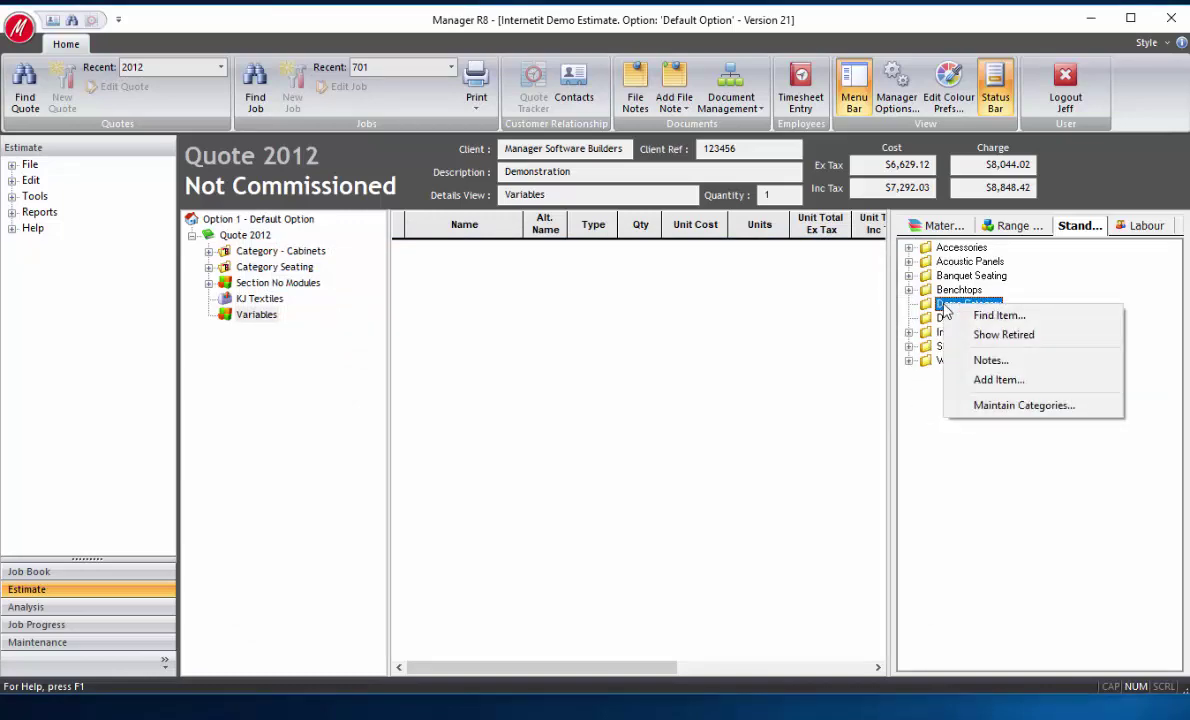
click(980, 380)
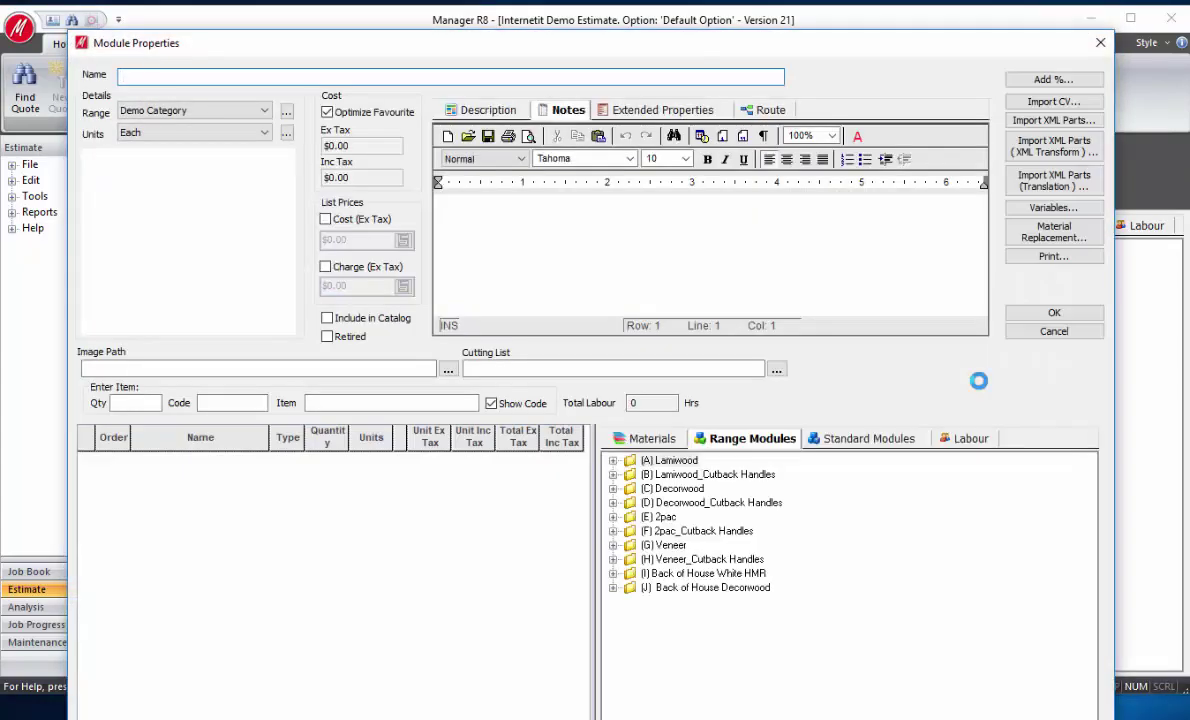
text(Cabinet Template)
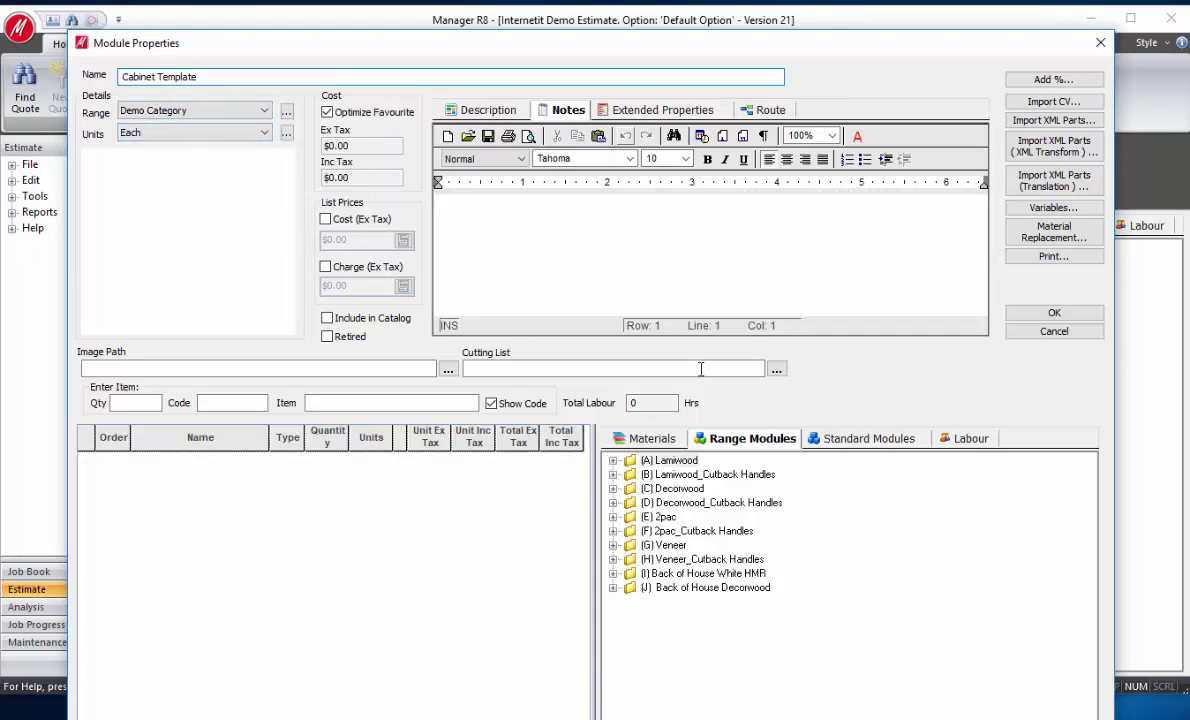
- Define a module variable Height with default value 720, description "Cabinet Height", order 1, prefix "_H" and suffix "mm"
click(1054, 208)
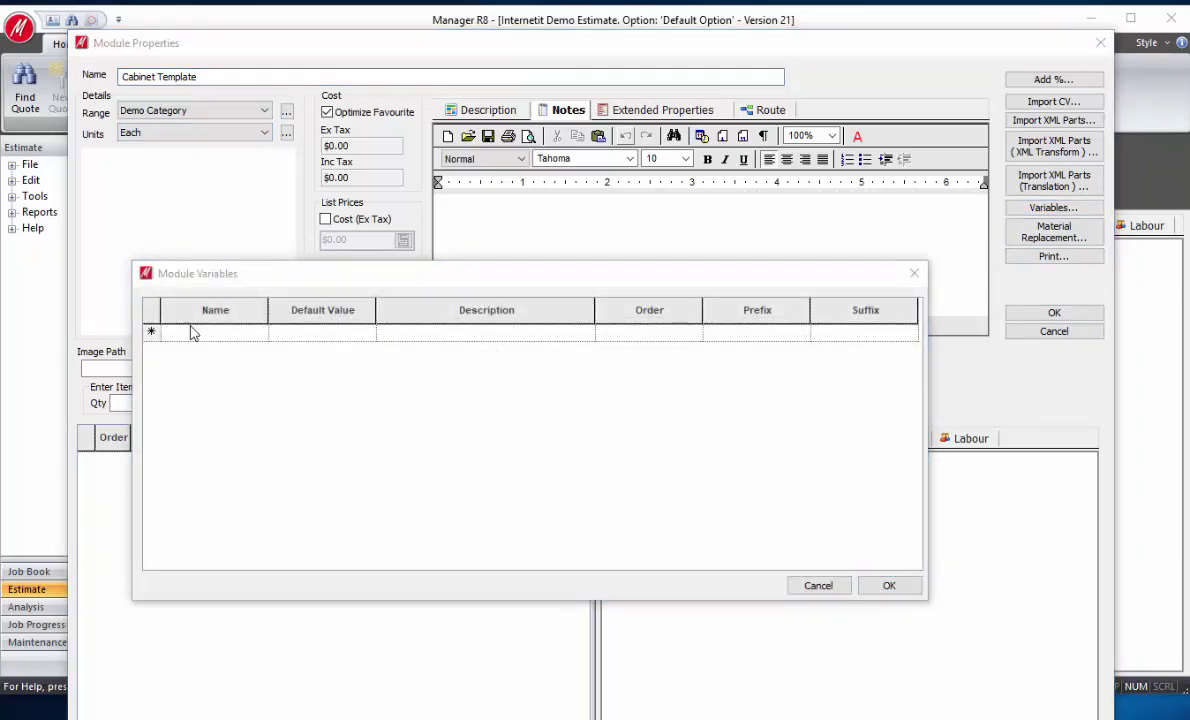
text(Height)
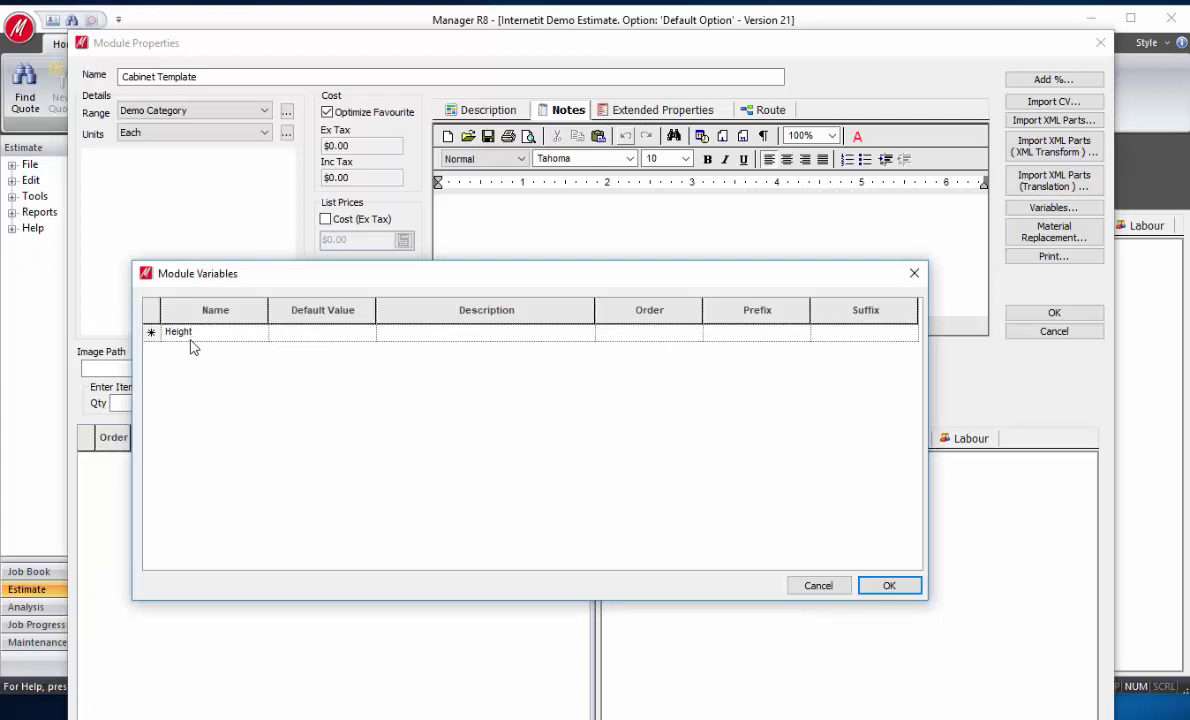
key(Tab)
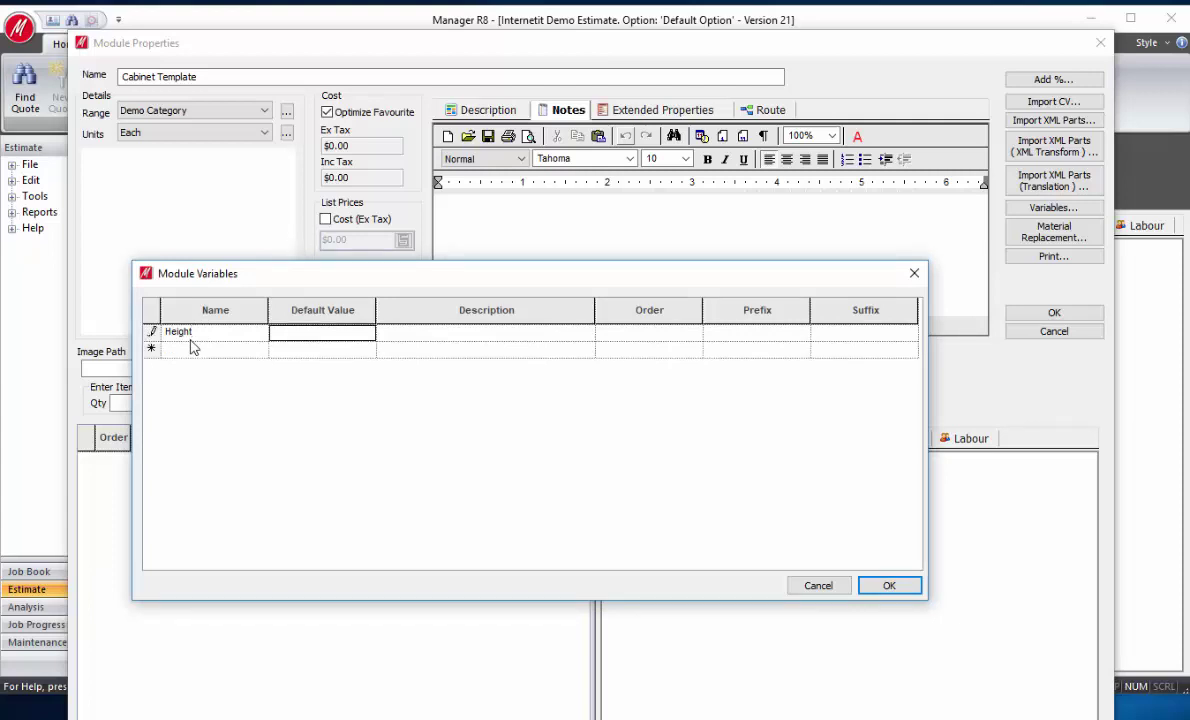
text(720)
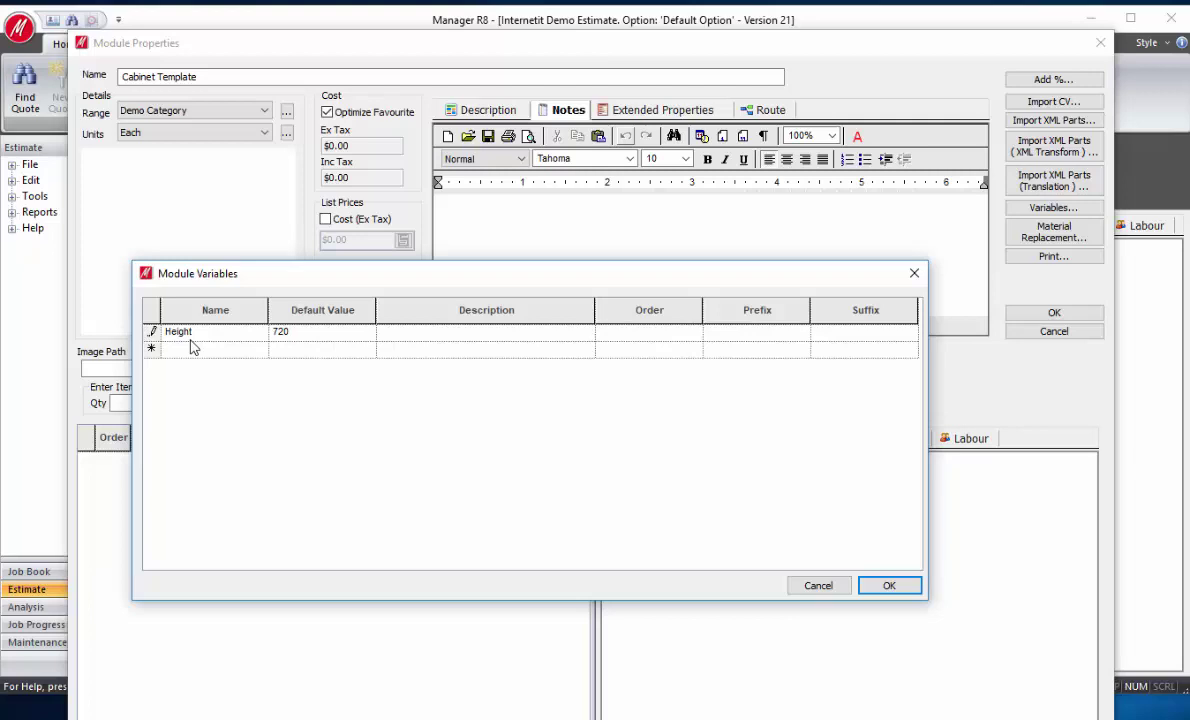
key(Tab)
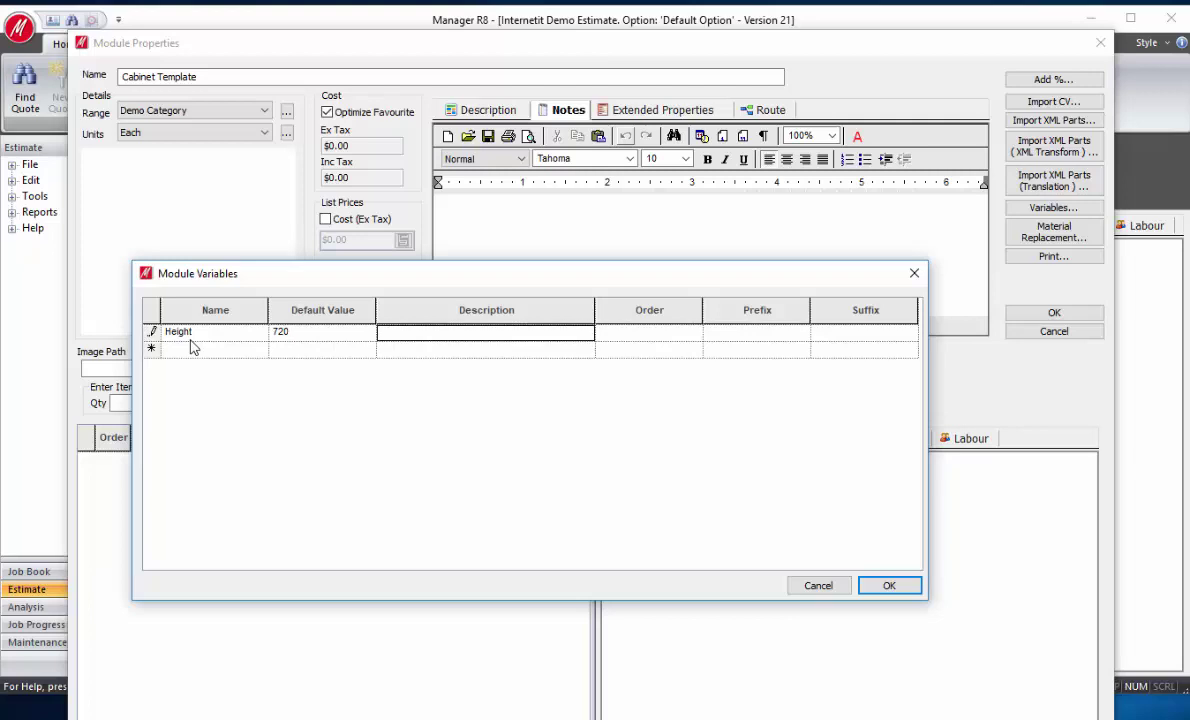
text(Cabinet Height)
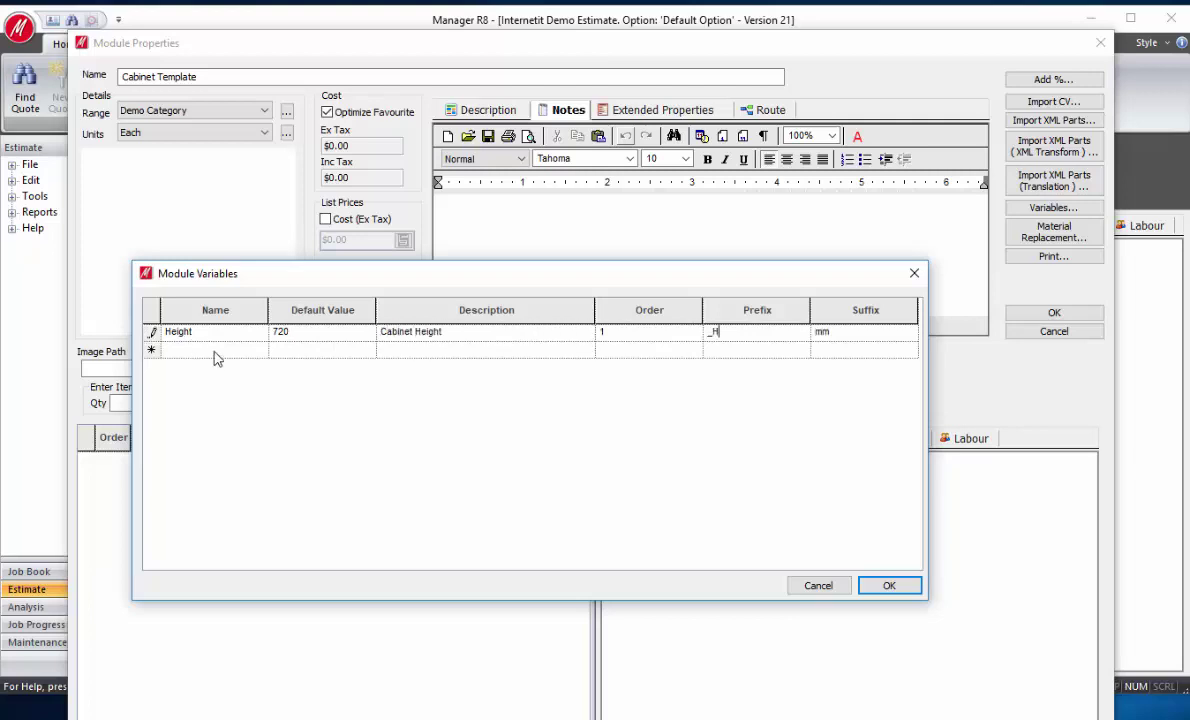
- Define a module variable Width with default value 800, description "Cabinet Width", order 2, prefix "_W" and suffix "mm"
click(214, 352)
text(Width)
key(Tab)
text(800)
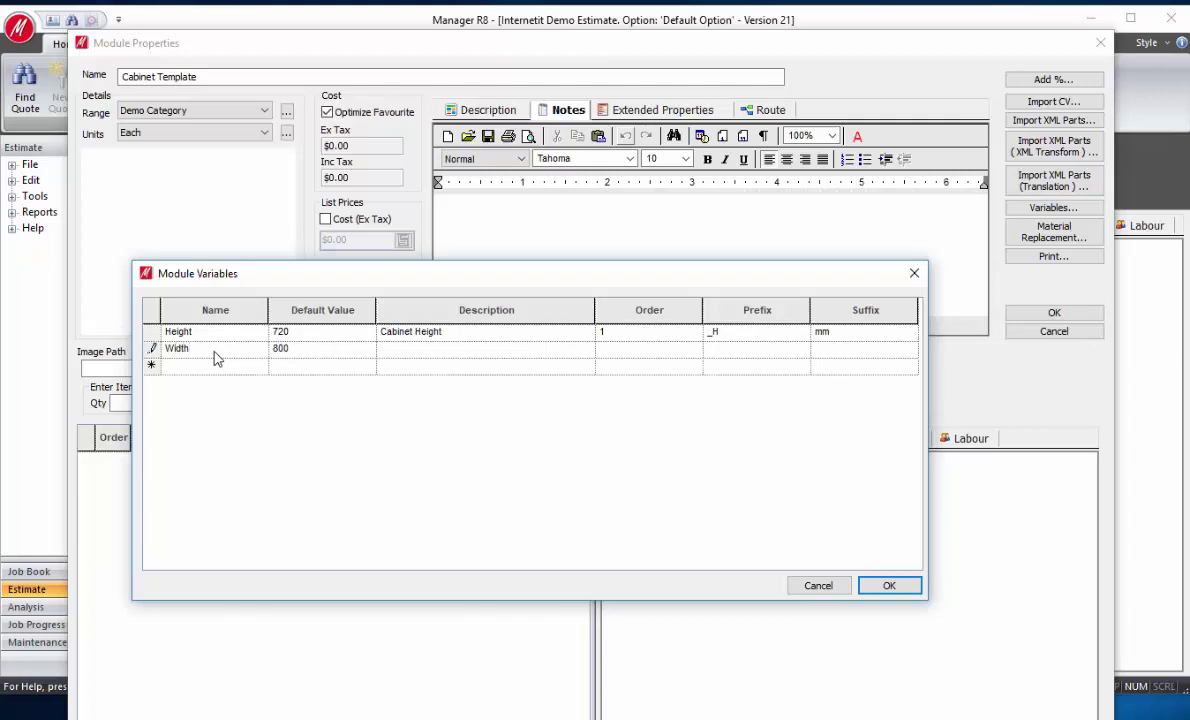
key(Tab)
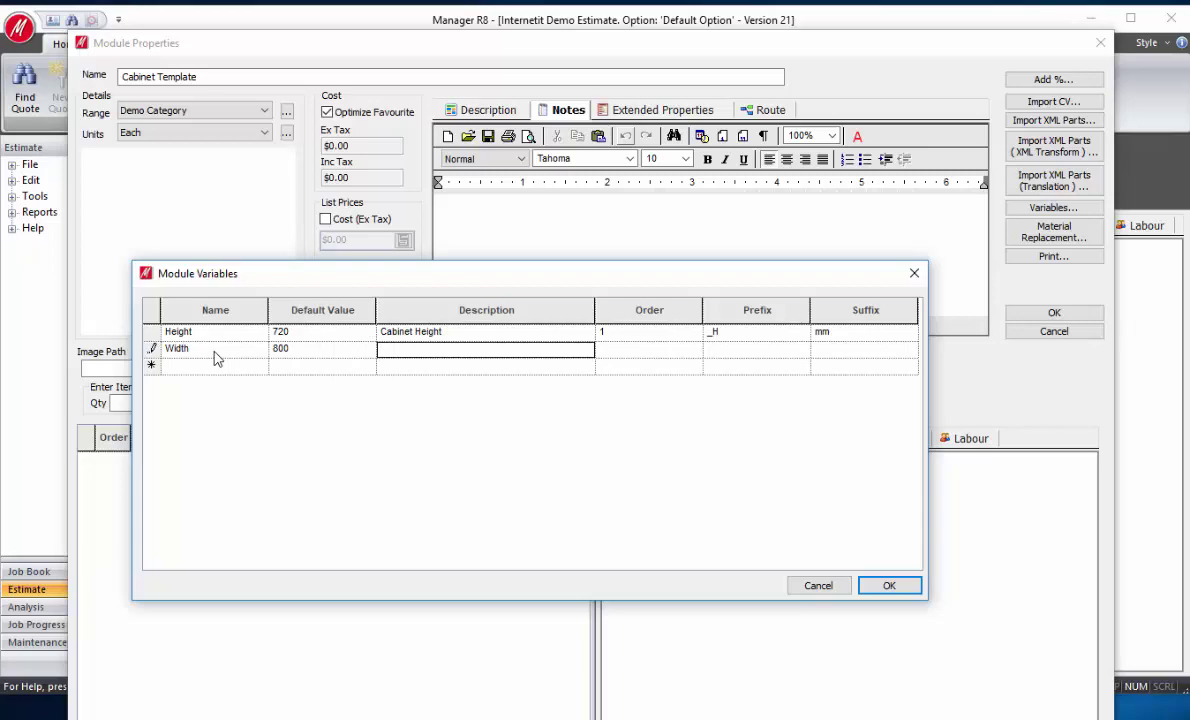
text(Cabinet Width)
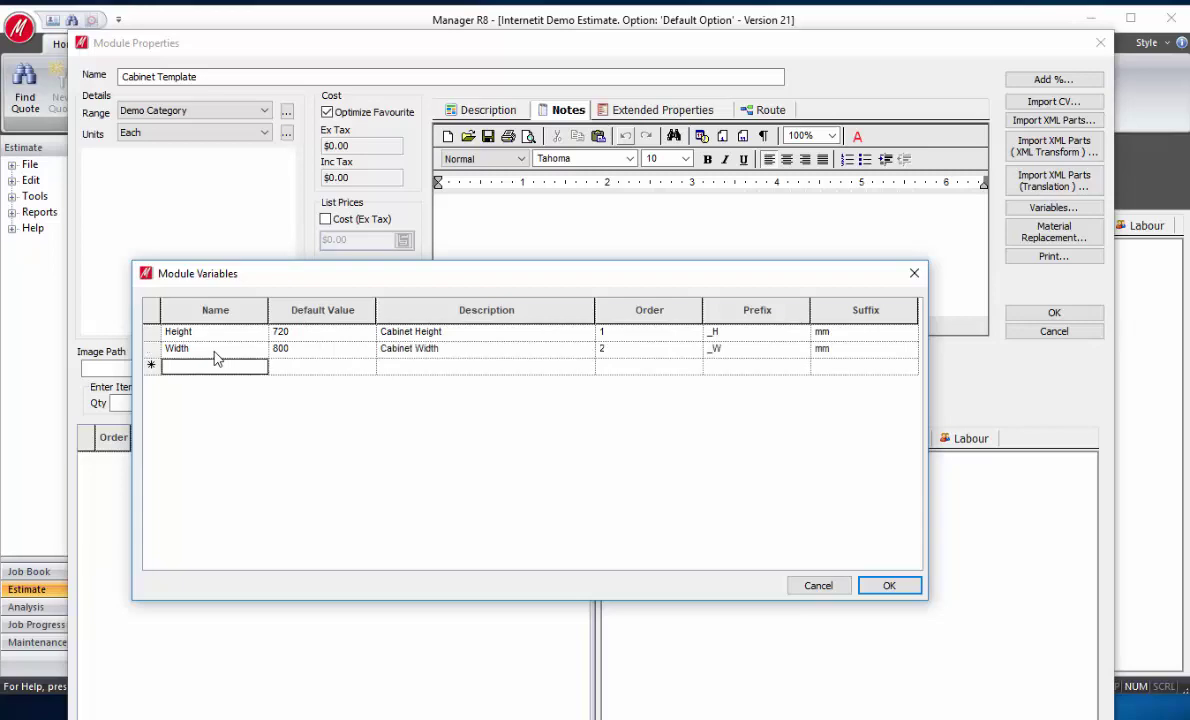
- Define a module variable Depth with default value 600, description "Cabinet Depth", order 3, prefix "_D" and suffix "mm"
text(Depth)
key(Tab)
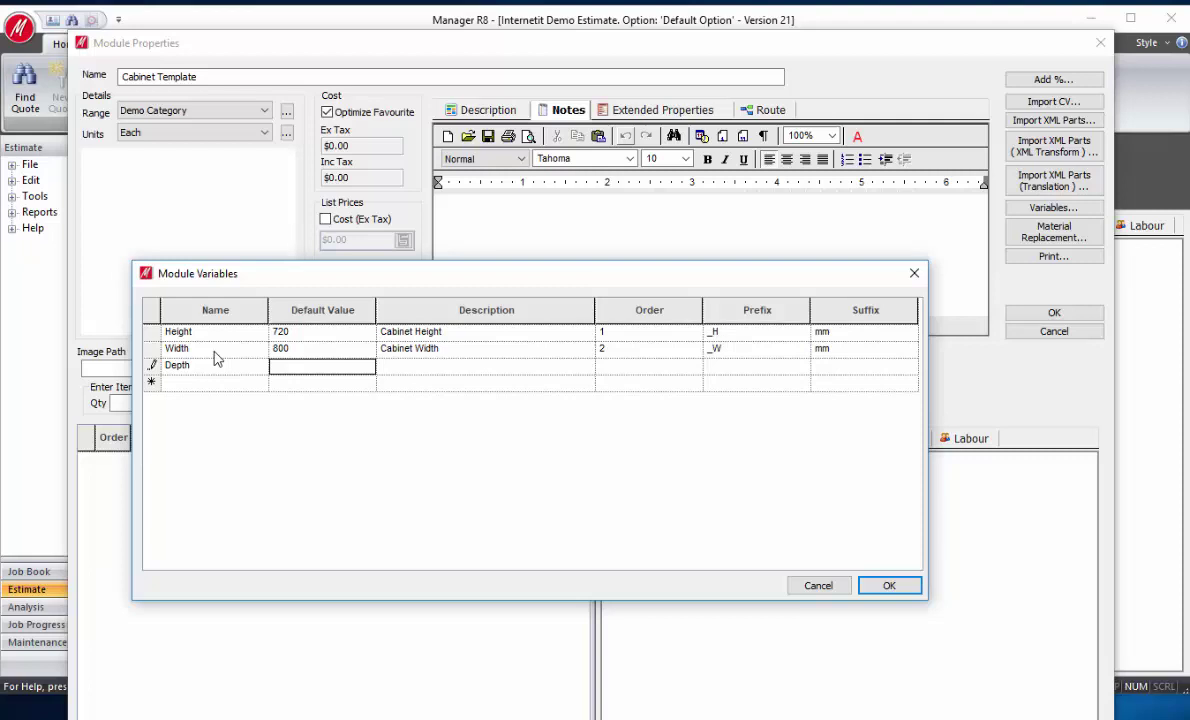
text(600)
key(Tab)
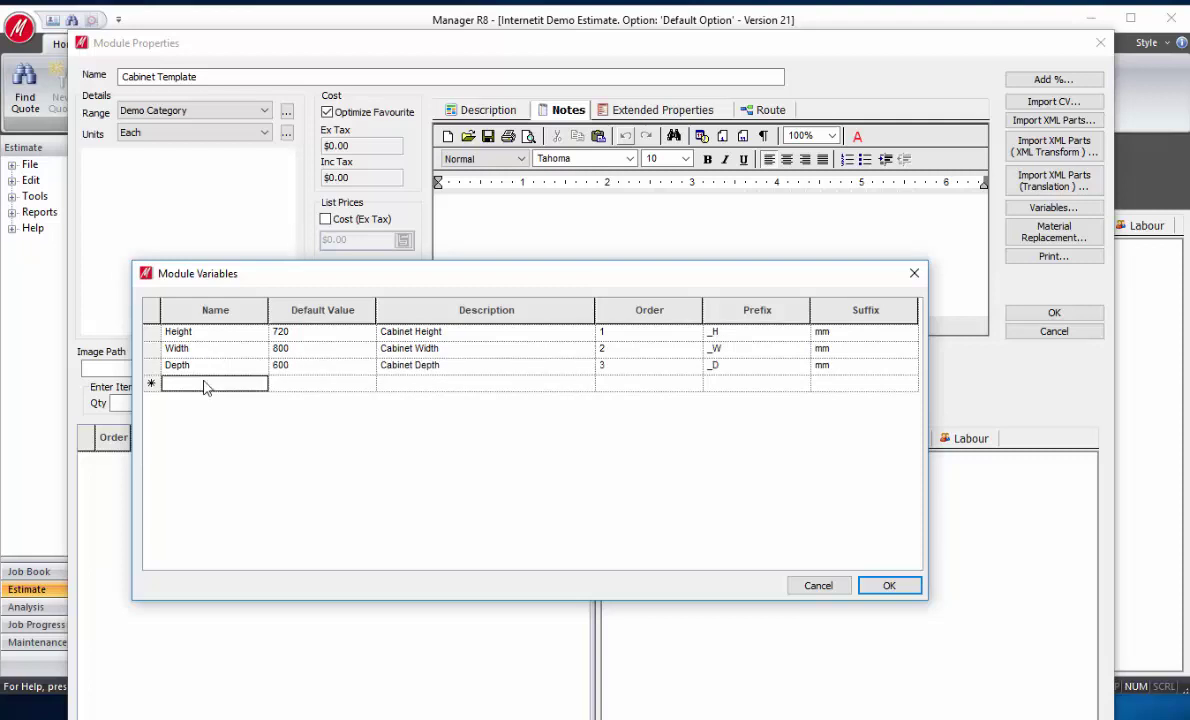
- Define a module variable Hinges with default formula "If(Height>900,3,2)", description "Hinge Quantity" and order 4
text(Hinges)
key(Tab)
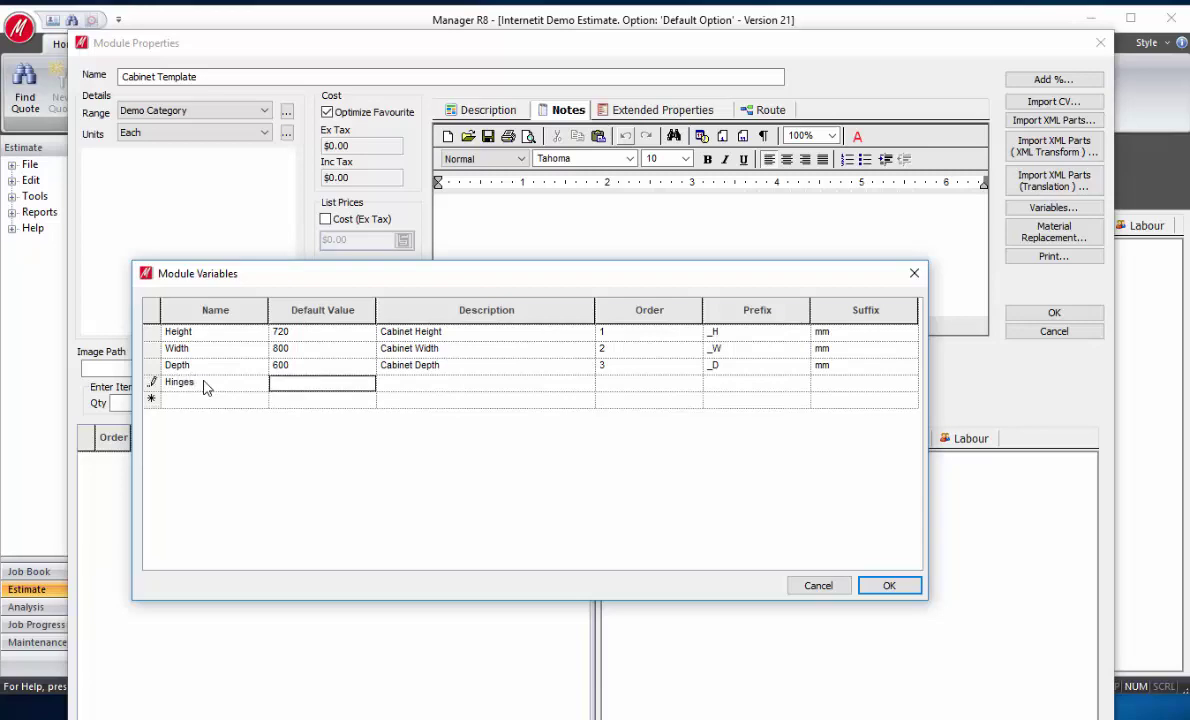
text(If()
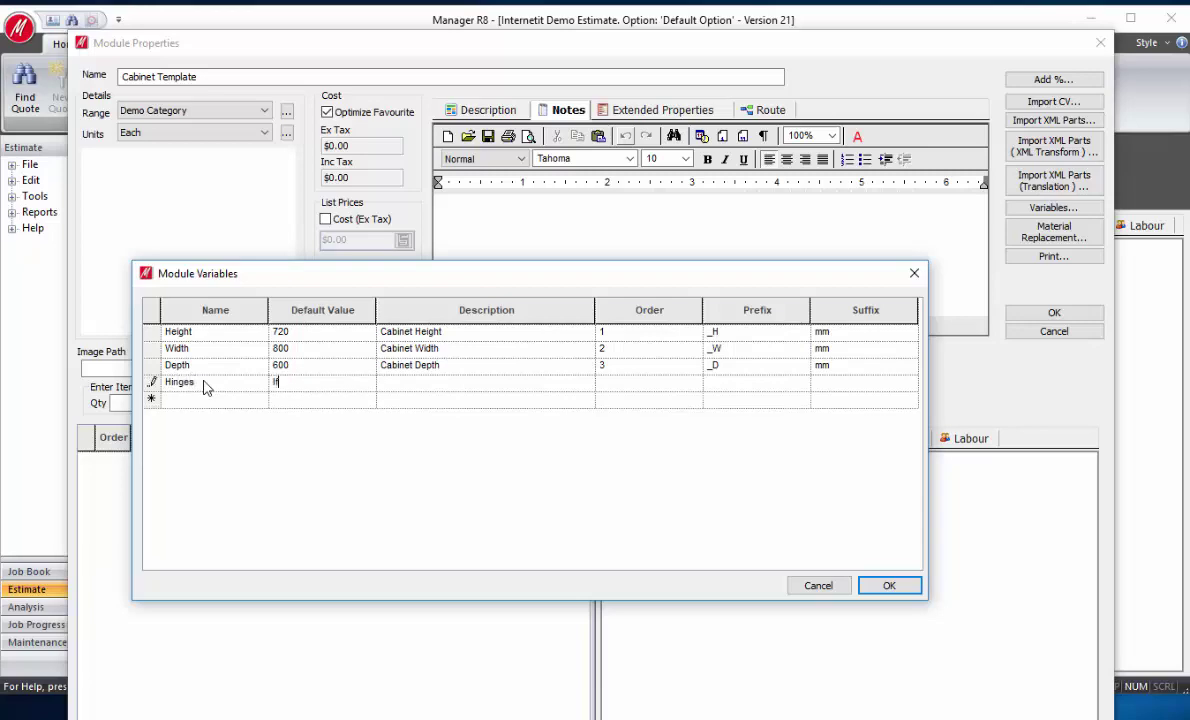
text(Height>900,3,2))
key(Tab)
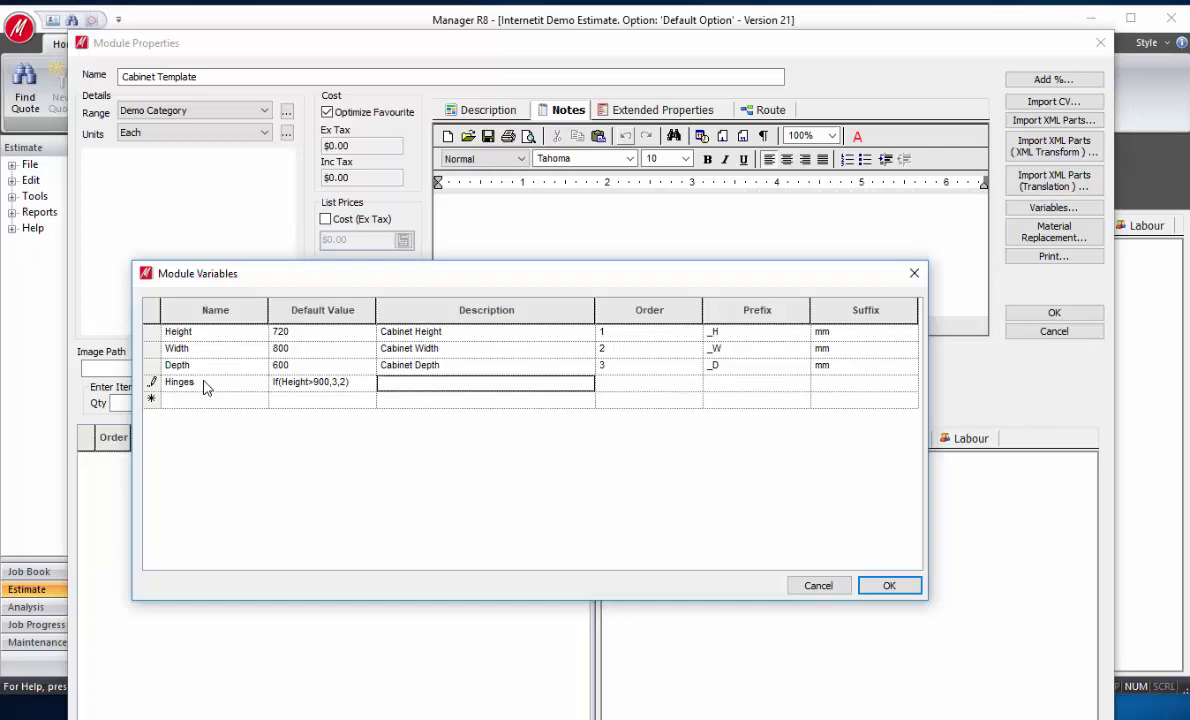
text(Hinge Quantity)
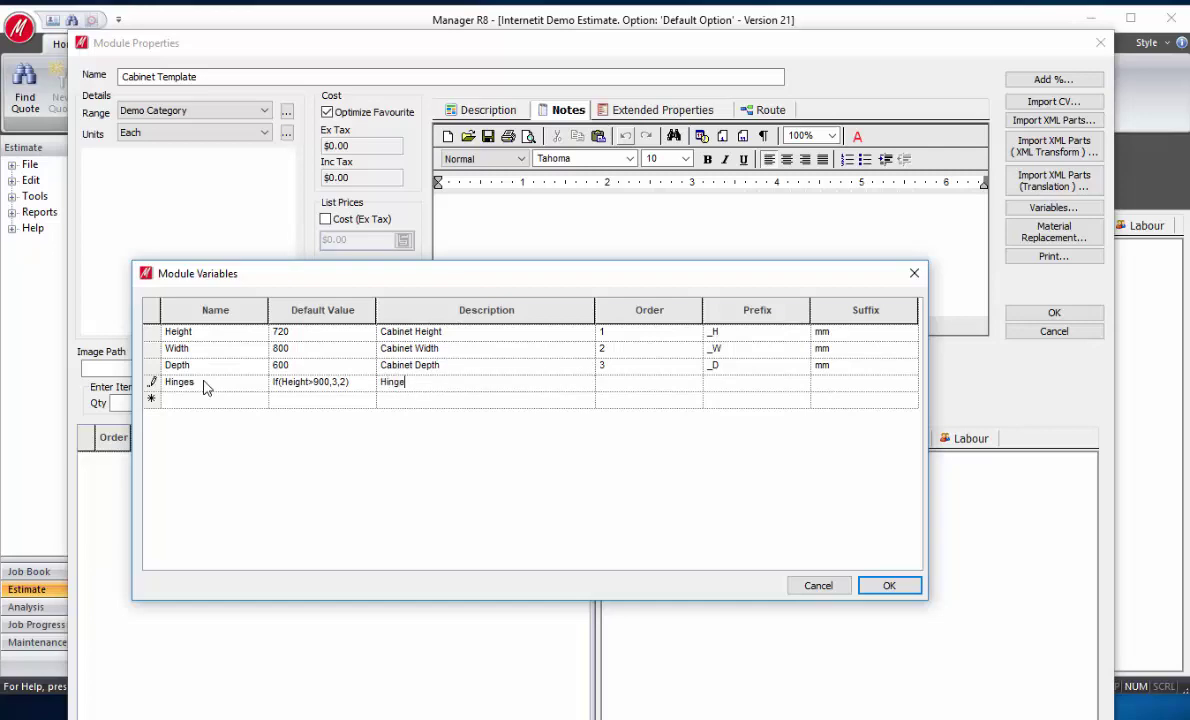
key(Return)
- Define a module variable Edgebanding with default value 1, description "Edgebanding Yes=1 No = 0" and order 5, and save the variables
text(Edgebanding)
key(Tab)
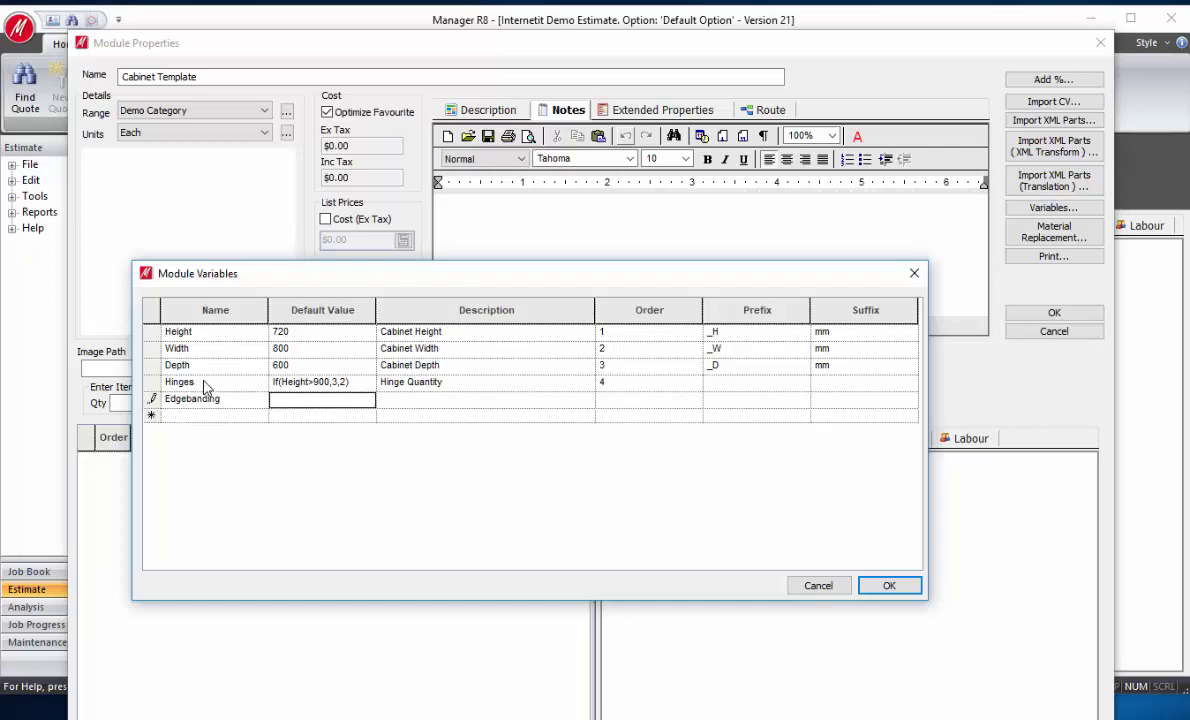
text(1)
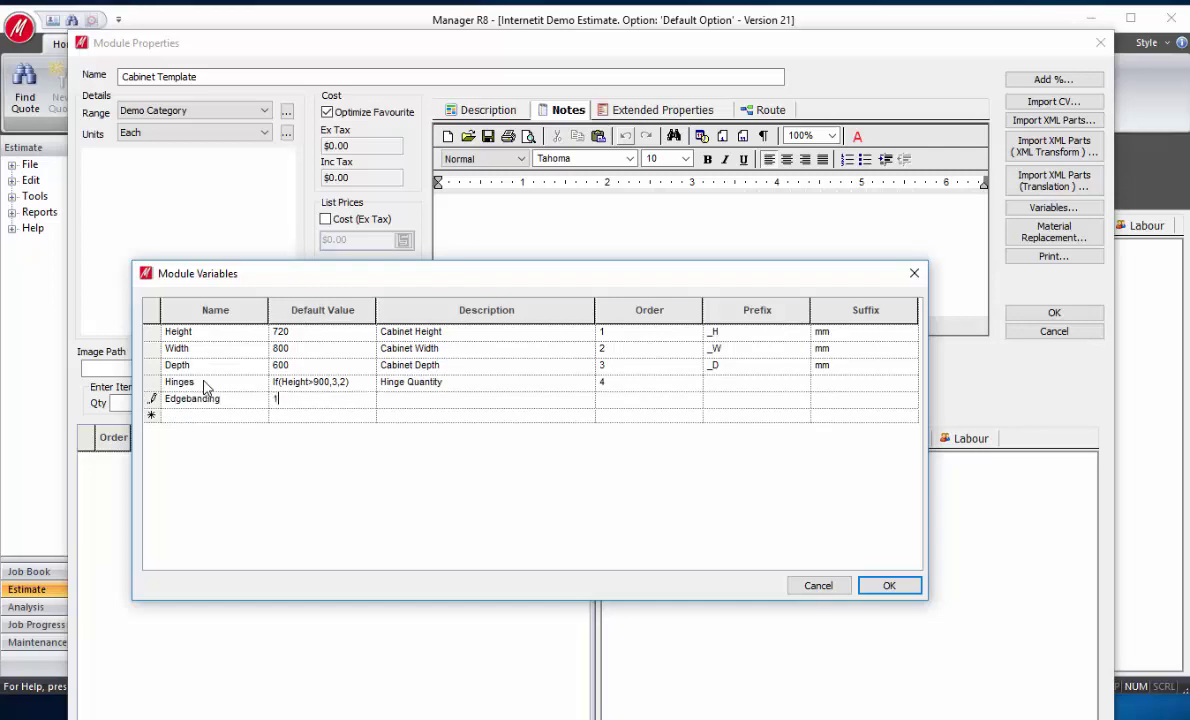
key(Tab)
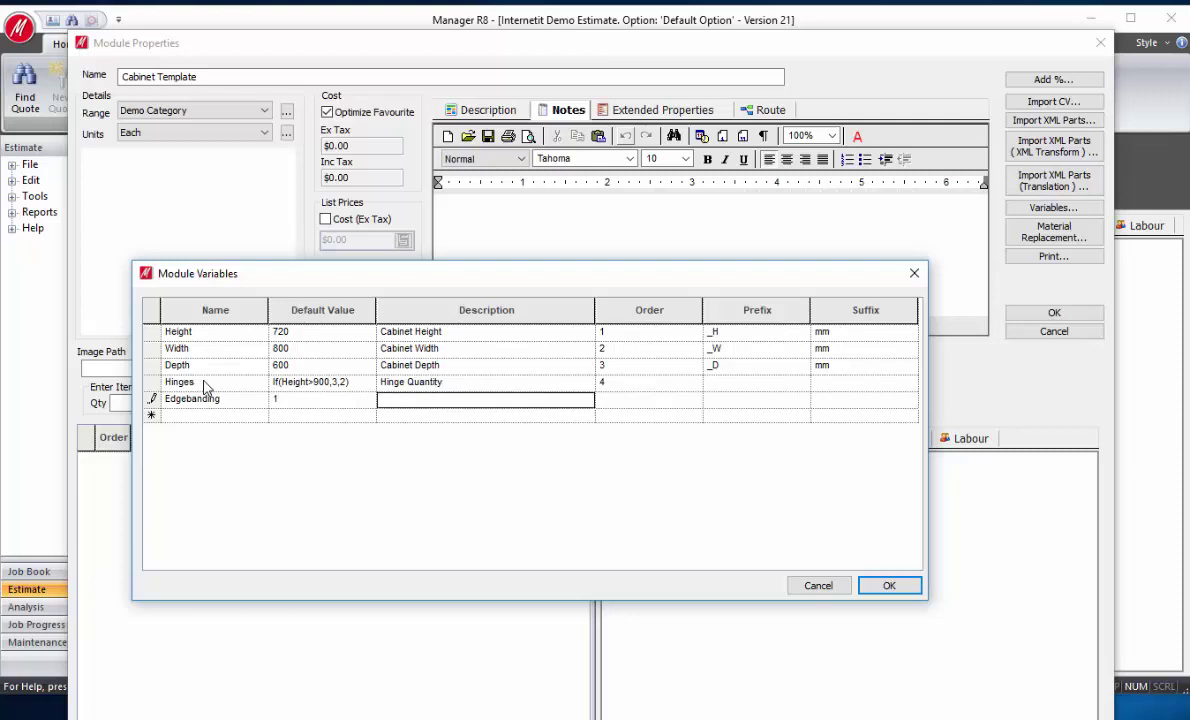
text(Edgebanding)
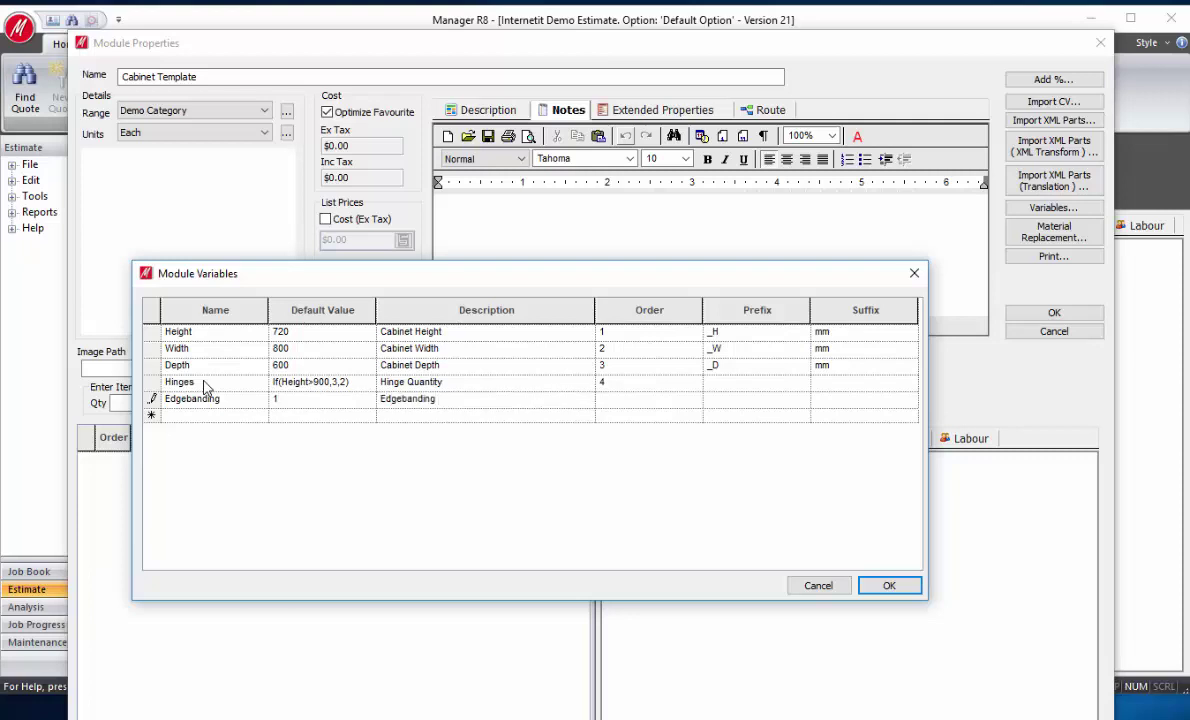
text( Yes=1 No = 0)
key(Tab)
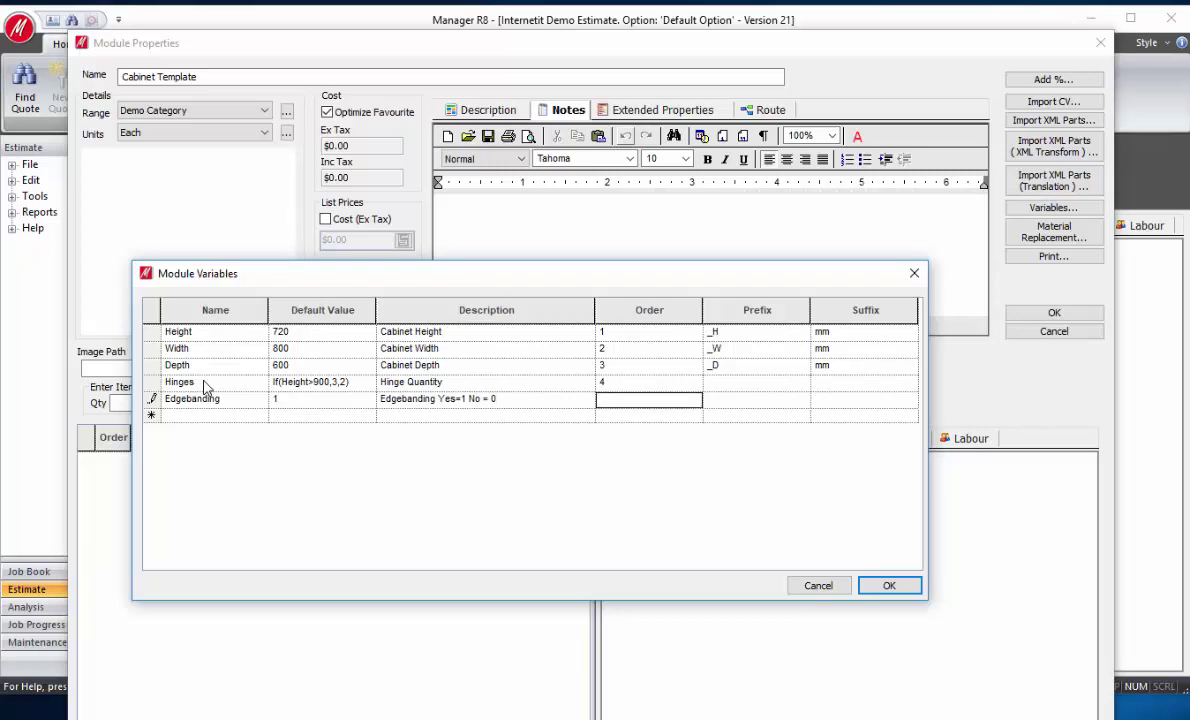
text(5)
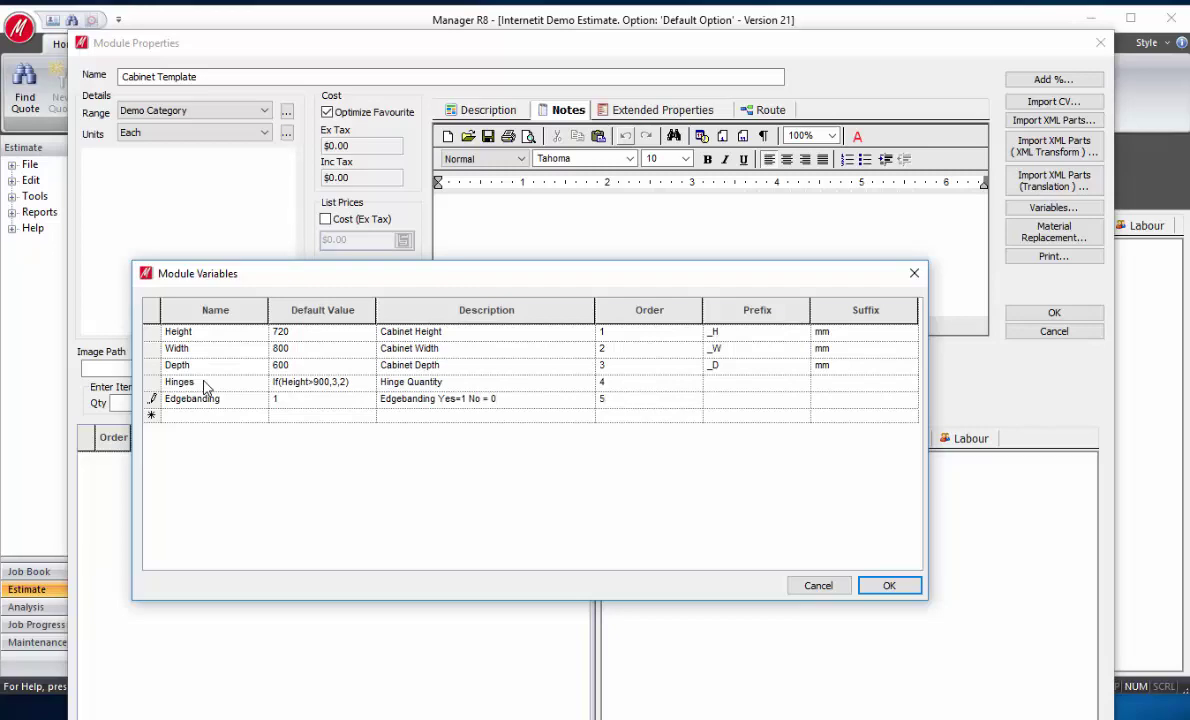
key(Tab)
key(Tab)
key(Tab)
click(893, 586)
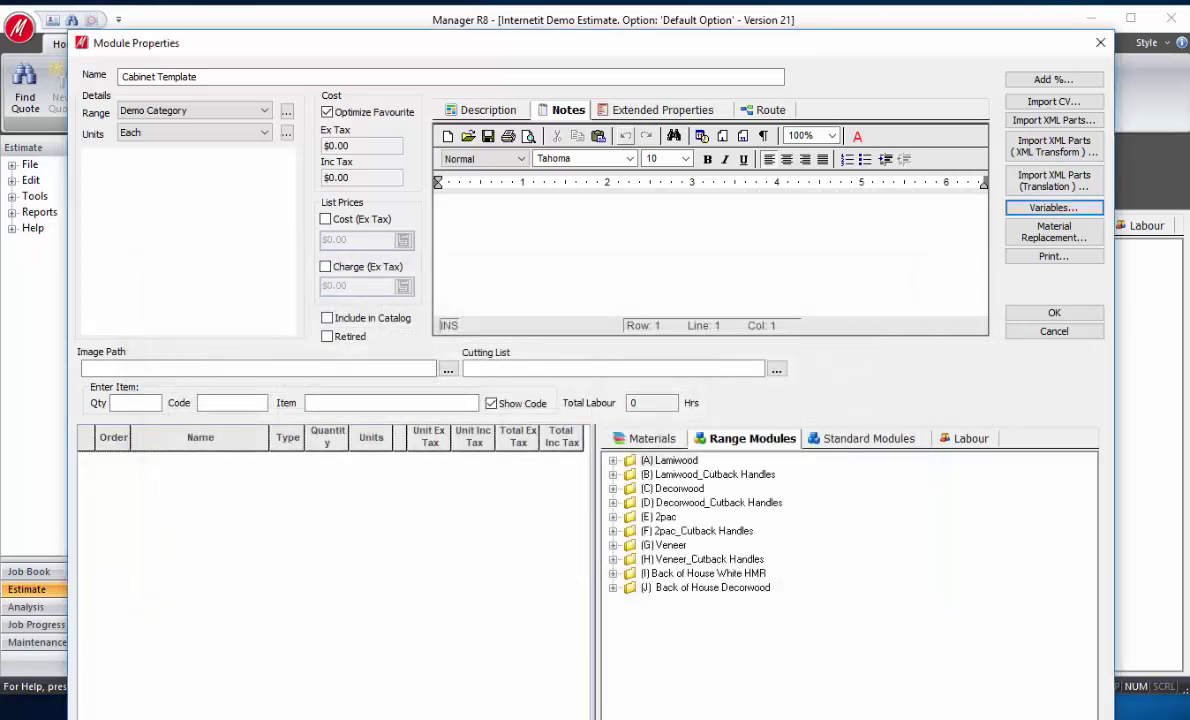
- Add the Board Carcase material "D&R Henderson 18mm White Décor MR" to the module and open its quantity calculation
click(656, 438)
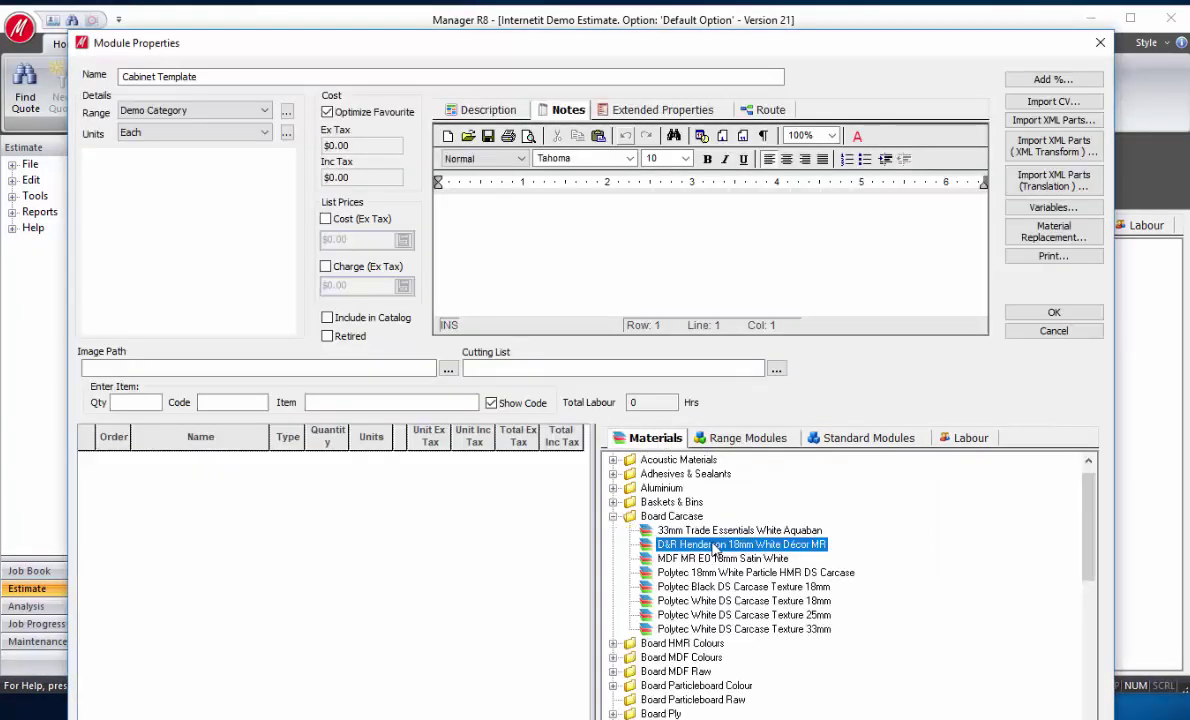
drag(714, 547, 313, 495)
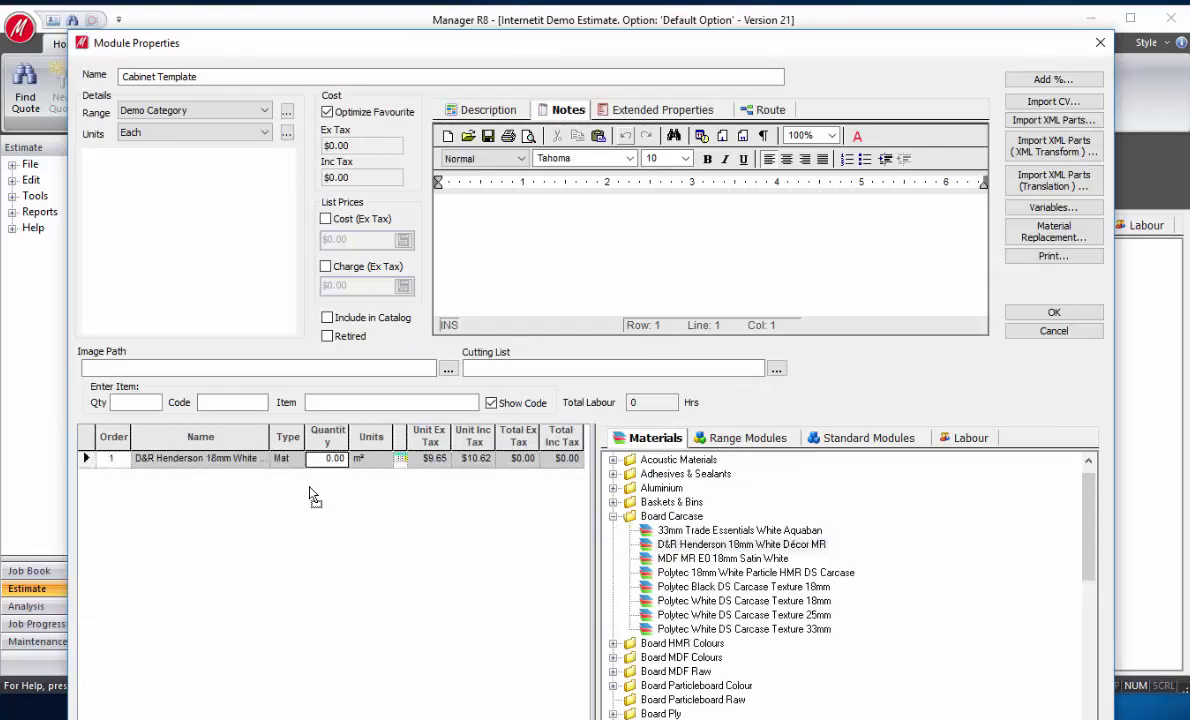
click(399, 458)
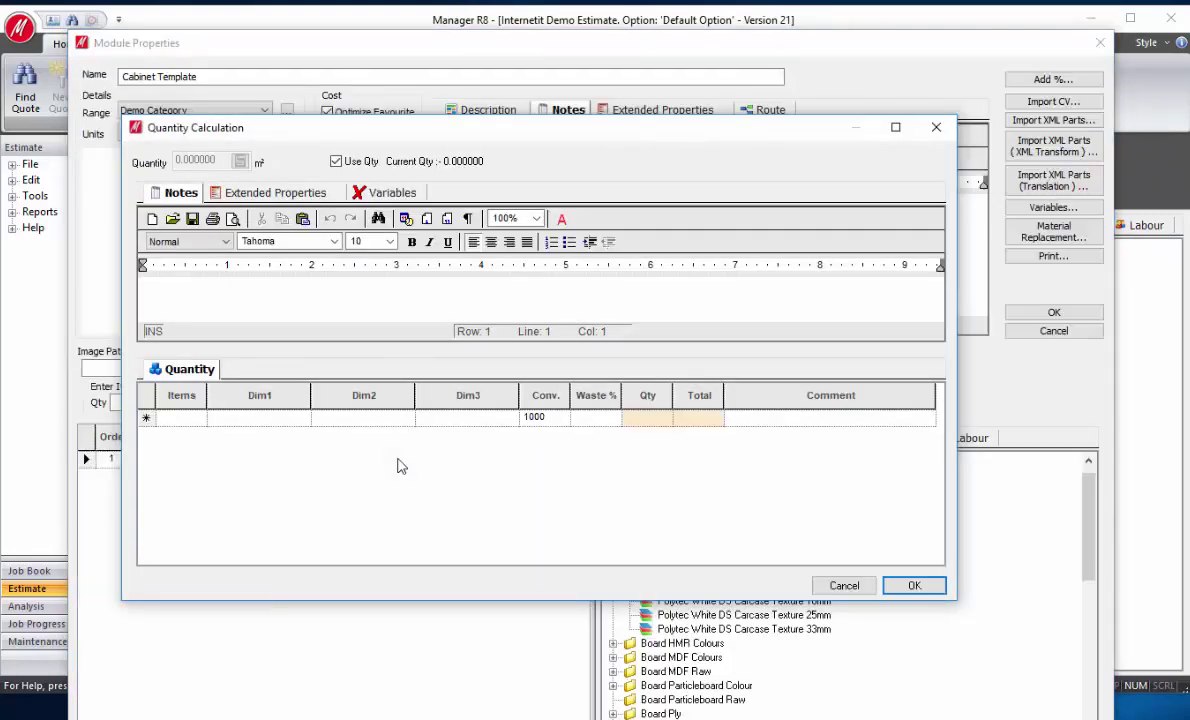
- Show the module variables and add a "Left End" quantity row with 1 item, Dim1 Height, Dim2 Depth and 10% waste
click(392, 196)
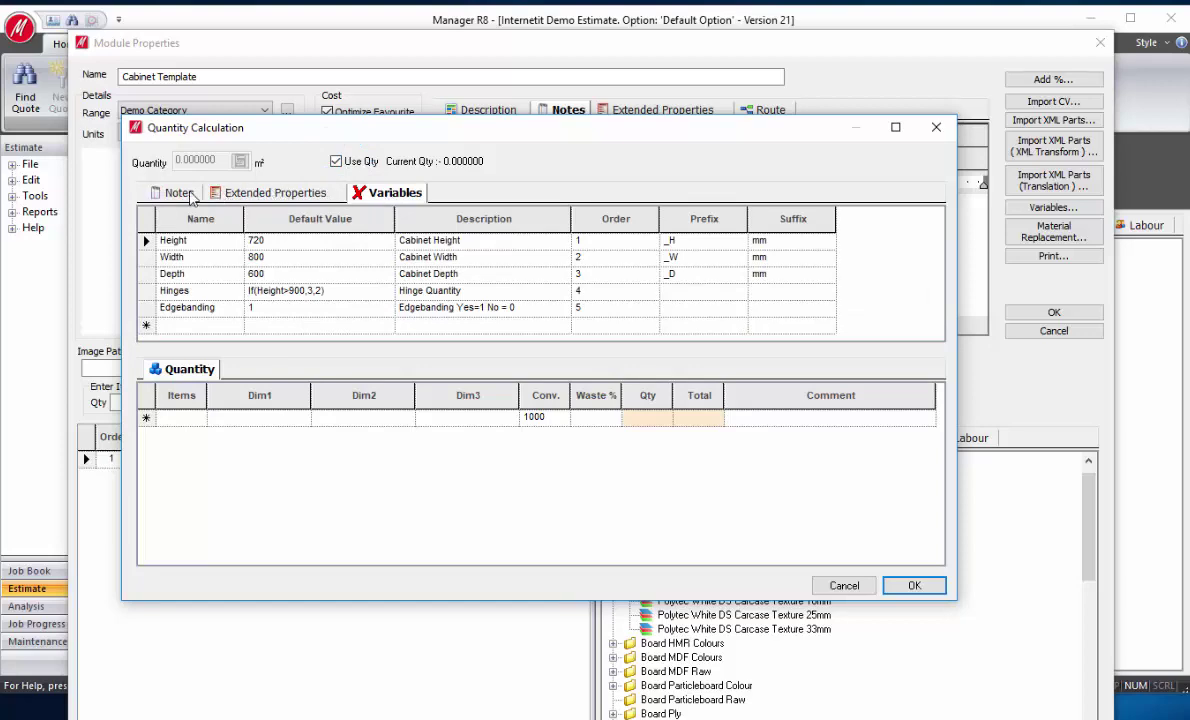
click(196, 421)
text(1)
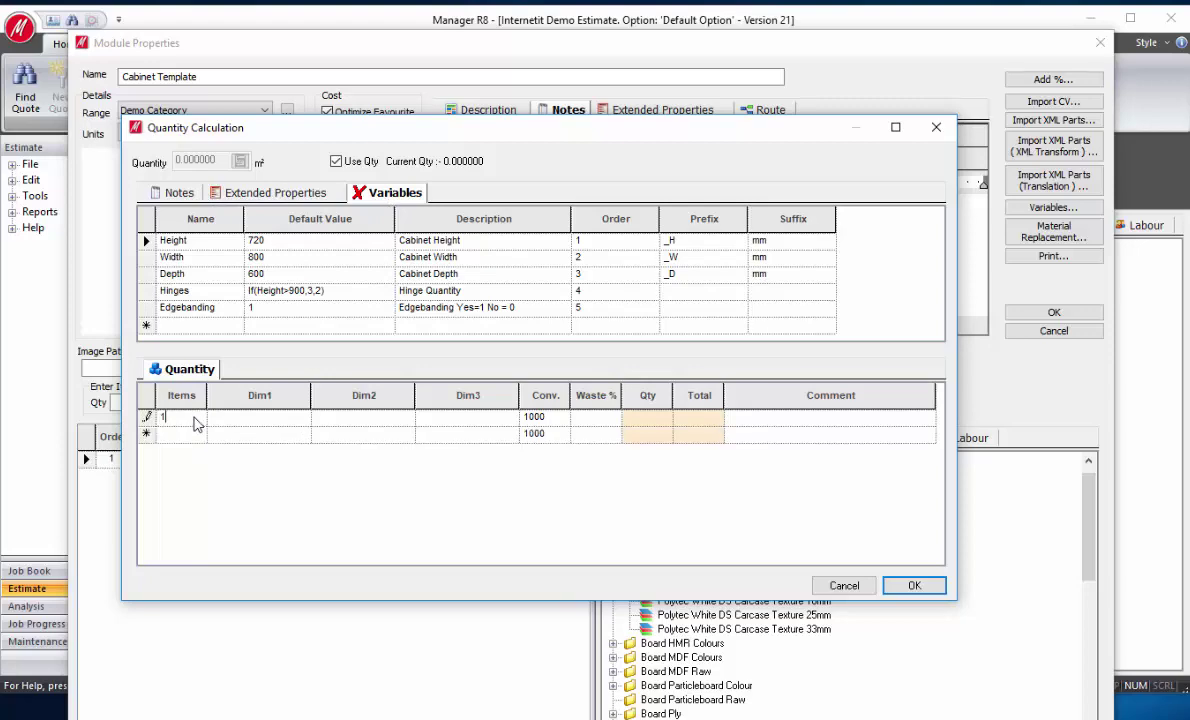
key(Tab)
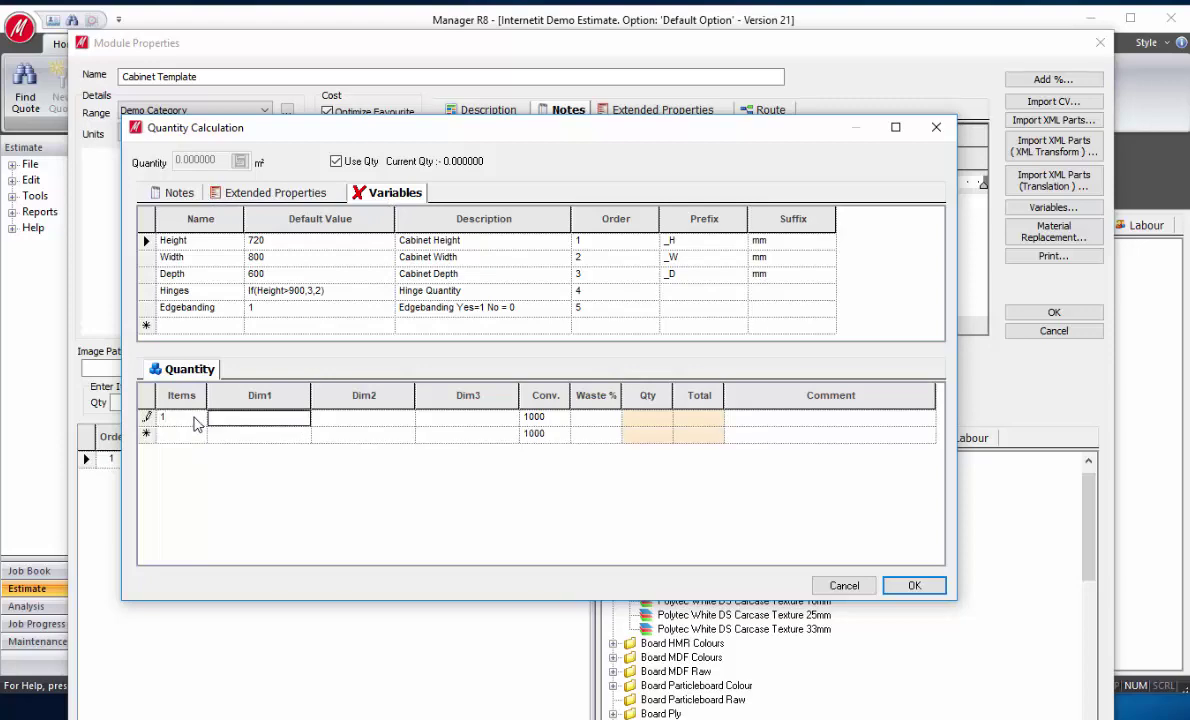
text(Height)
key(Tab)
text(Depth)
key(Tab)
key(Tab)
key(Tab)
text(10)
key(Tab)
text(L)
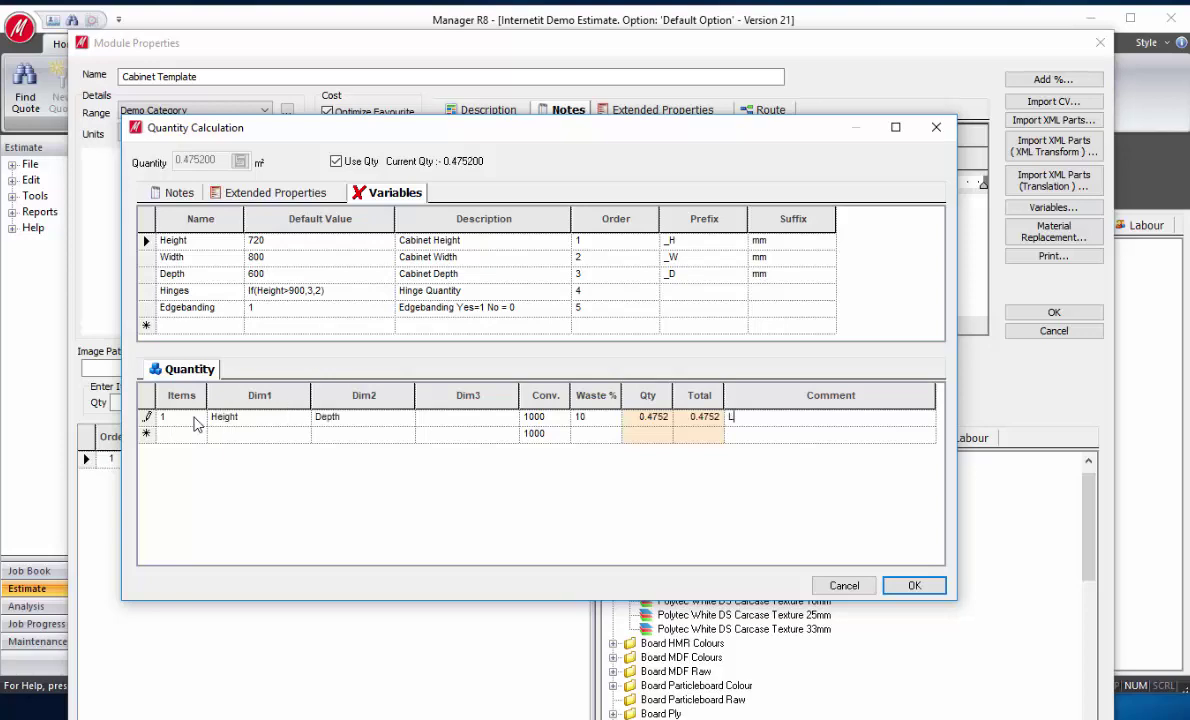
text(eft End)
key(Tab)
- Add a "Right End" quantity row with 1 item, Dim1 Height, Dim2 Depth and 10% waste
text(1)
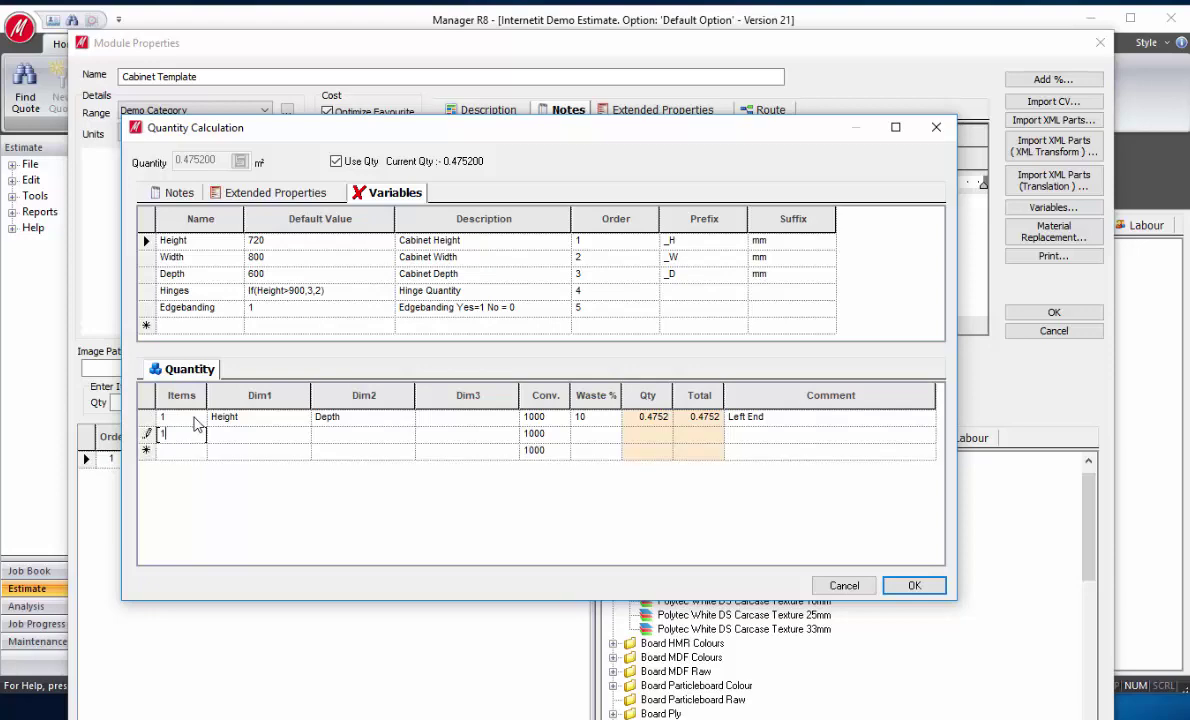
key(Tab)
text(Hei)
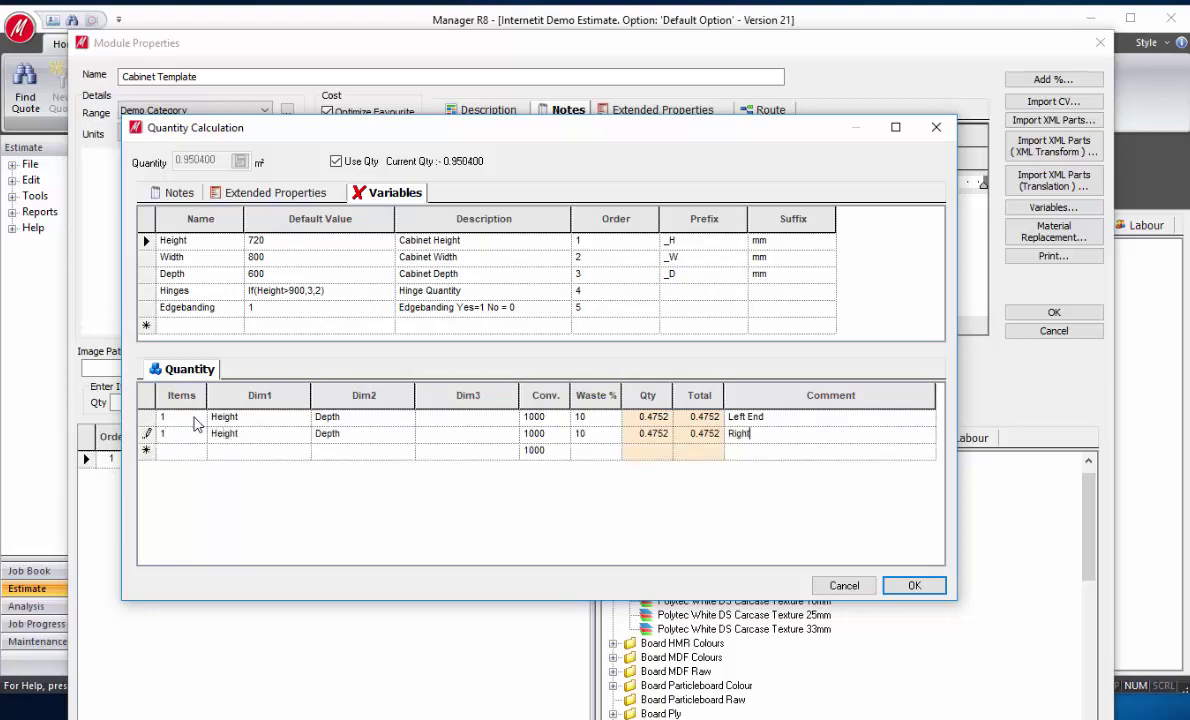
text(End)
key(Tab)
- Add a "Back" quantity row with 1 item, Dim1 Width, Dim2 Height and 10% waste
text(1)
key(Tab)
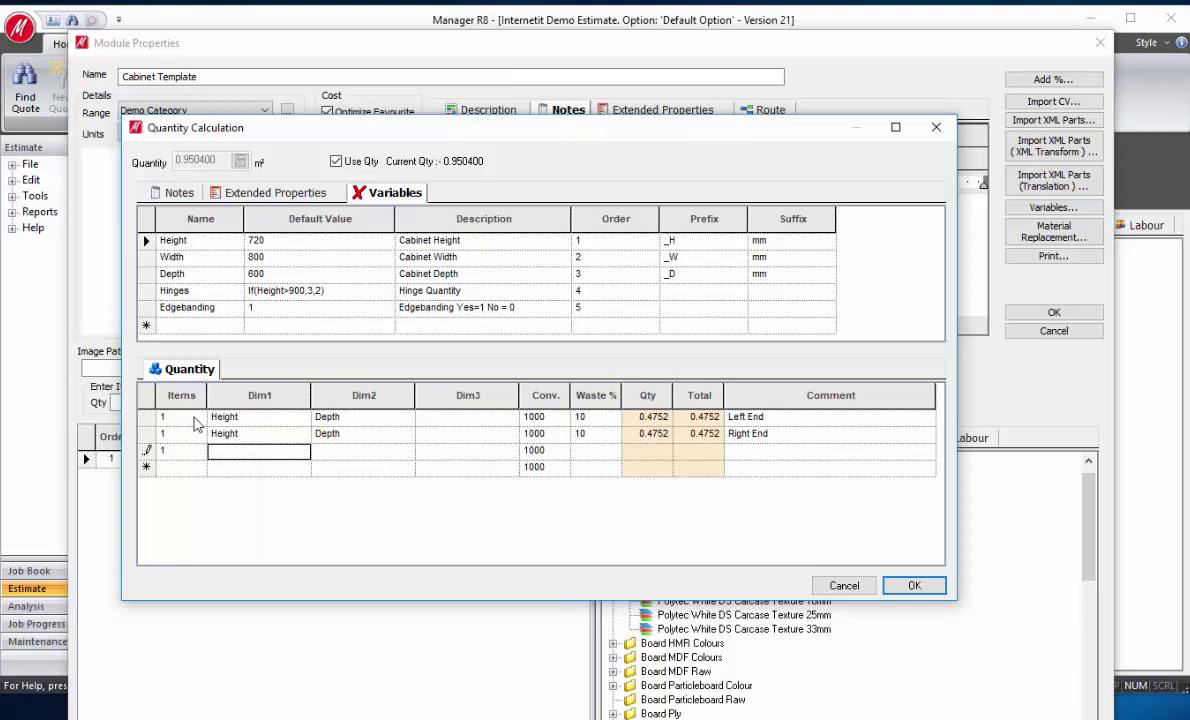
text(Width)
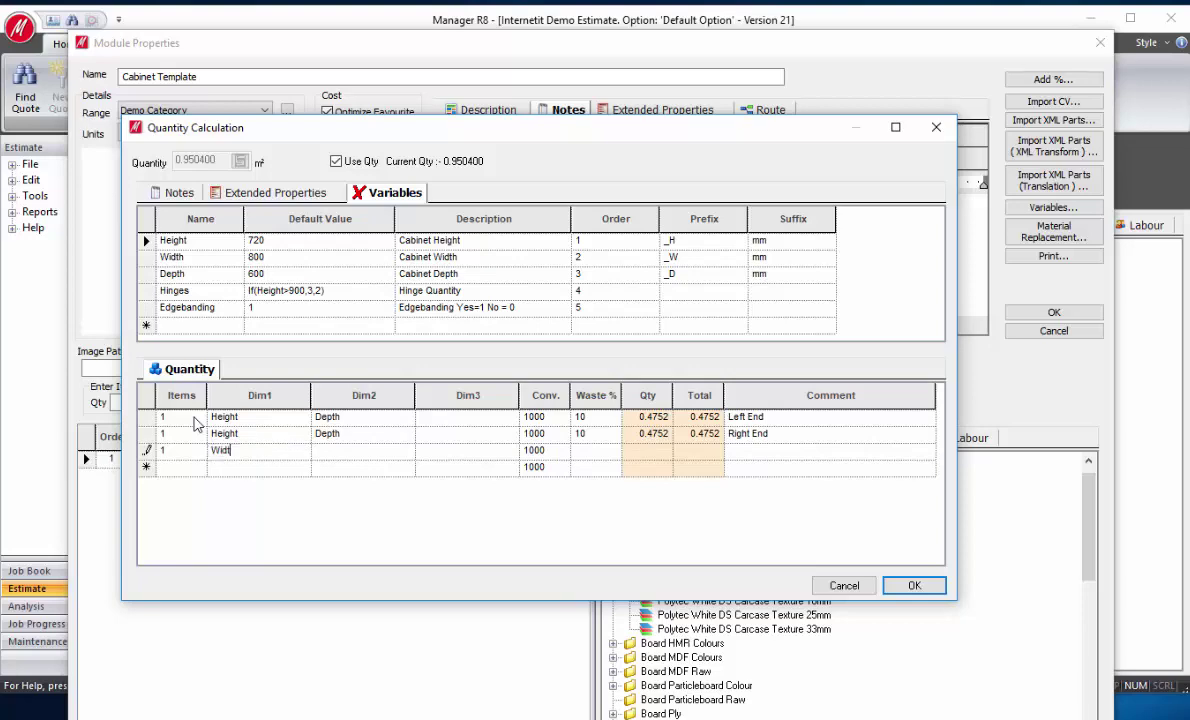
key(Tab)
text(Height)
key(Tab)
key(Tab)
key(Tab)
text(10)
key(Tab)
text(Back)
key(Tab)
- Add a "Bottom" quantity row with 1 item, Dim1 Width-36, Dim2 Depth-18 and 10% waste
text(1)
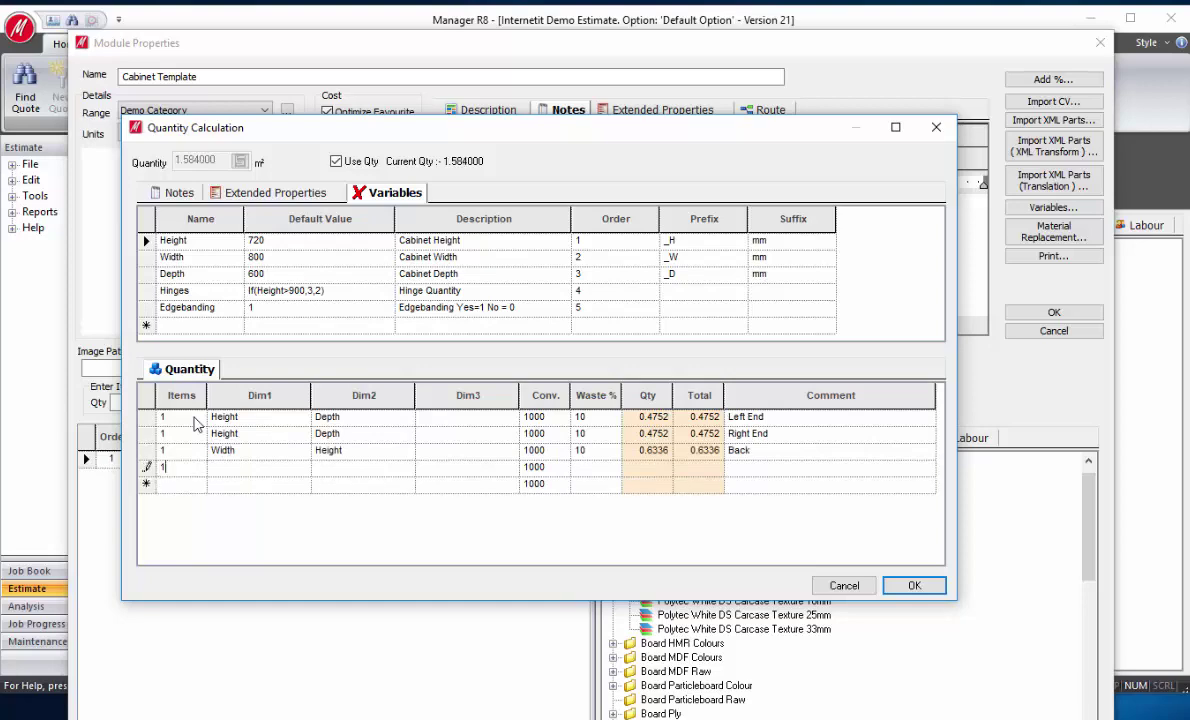
key(Tab)
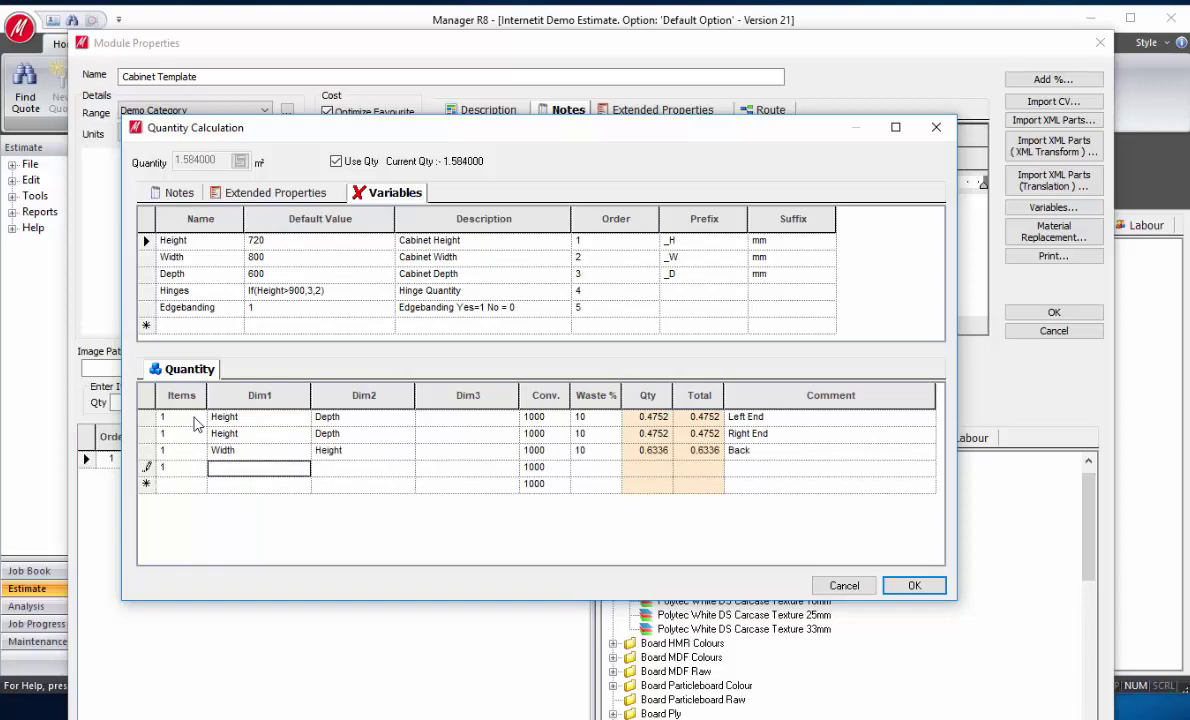
text(Wi)
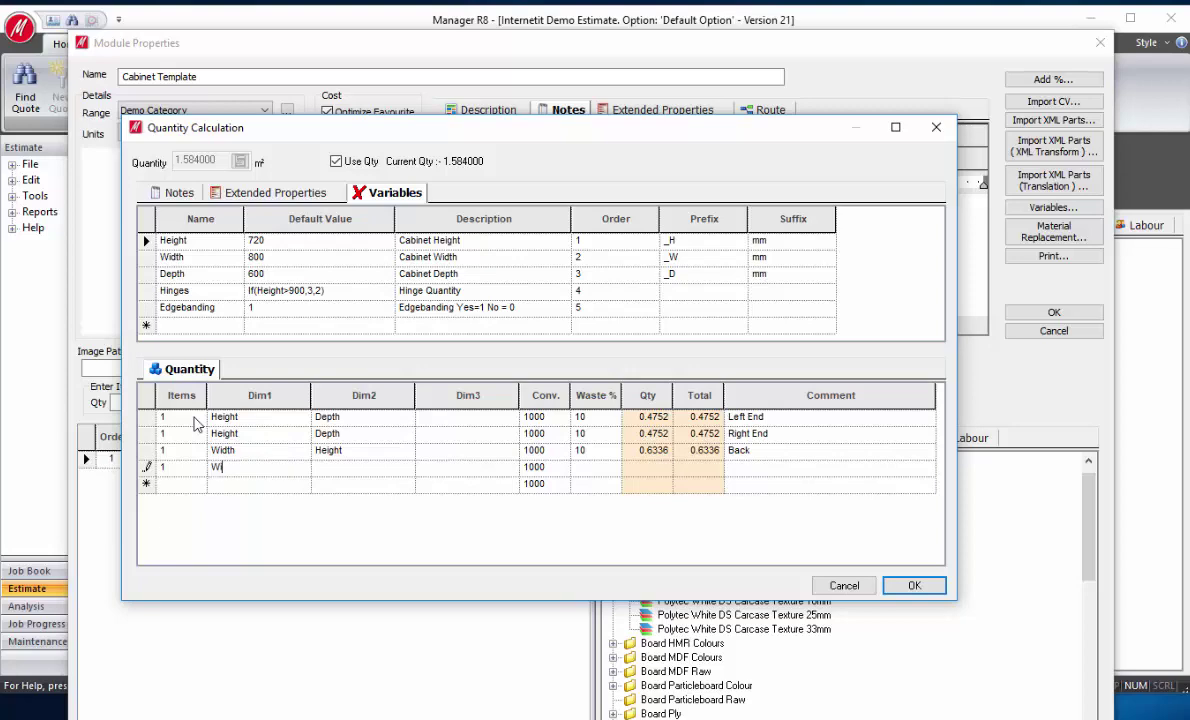
text(dth-36)
key(Tab)
text(Depth-18)
key(Tab)
key(Tab)
key(Tab)
key(Tab)
text(Bott)
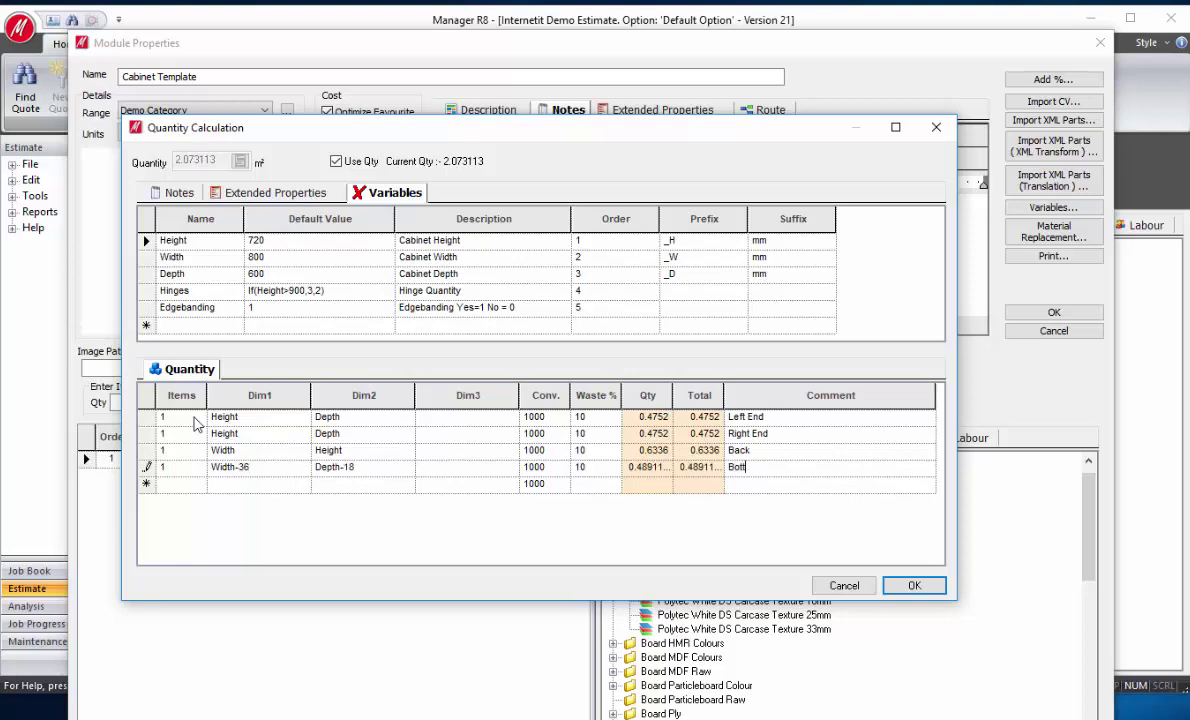
text(om)
key(Tab)
- Add a "Shelf" quantity row with 1 item, Dim1 Width-38, Dim2 Depth-50 and 10% waste
text(1)
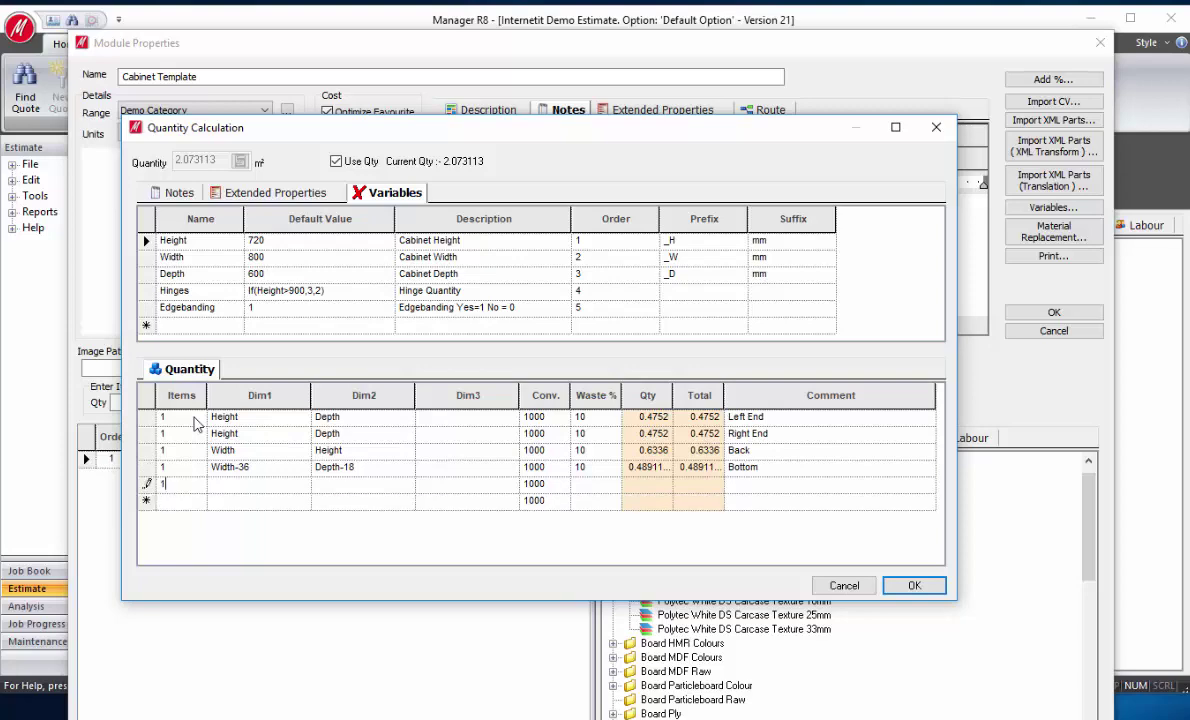
key(Tab)
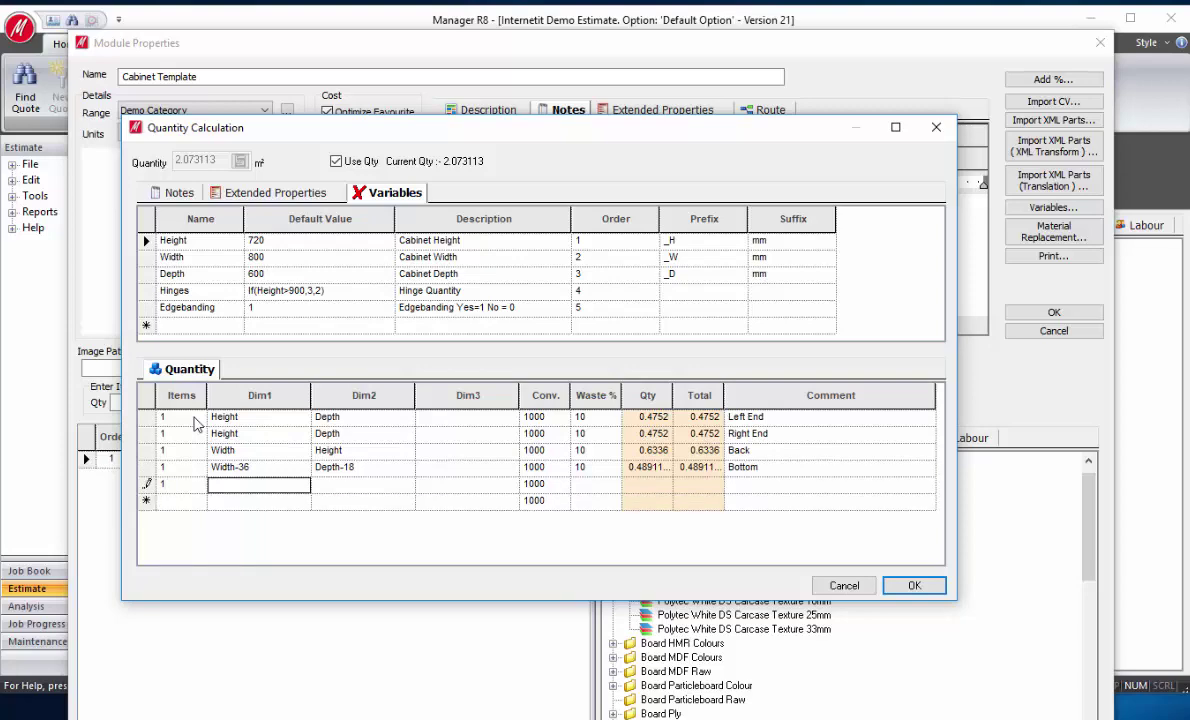
text(Width-38)
key(Tab)
text(Depth-50)
key(Tab)
key(Tab)
key(Tab)
key(Tab)
text(Shelf)
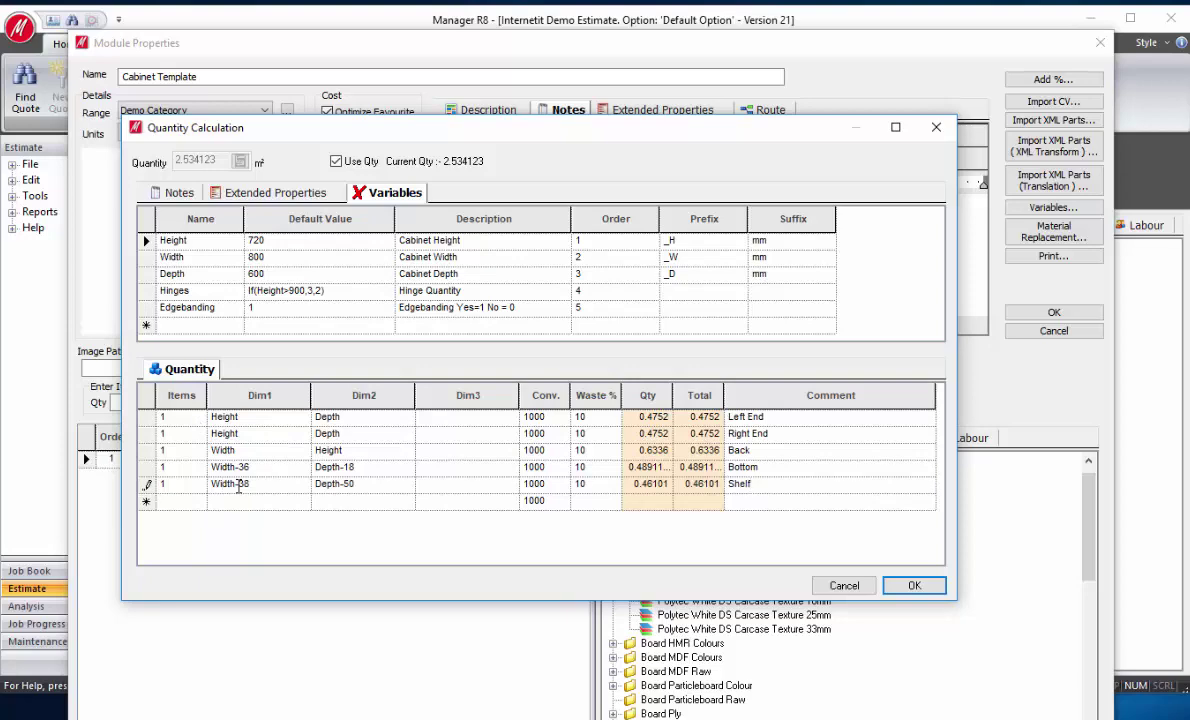
key(Return)
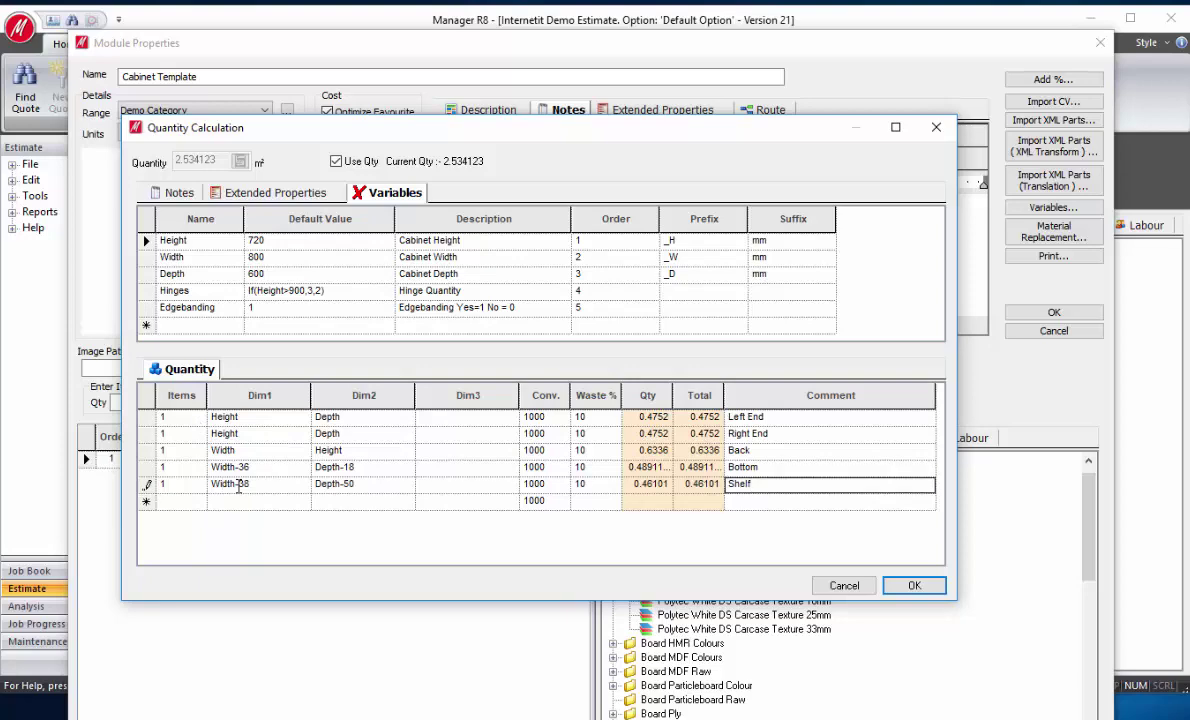
- Add 10%-waste rows "Top" (1 item, Width-36 by Depth-18) and "Division" (0 items, Height-36 by Depth-18), and save the carcase quantity calculation
key(Tab)
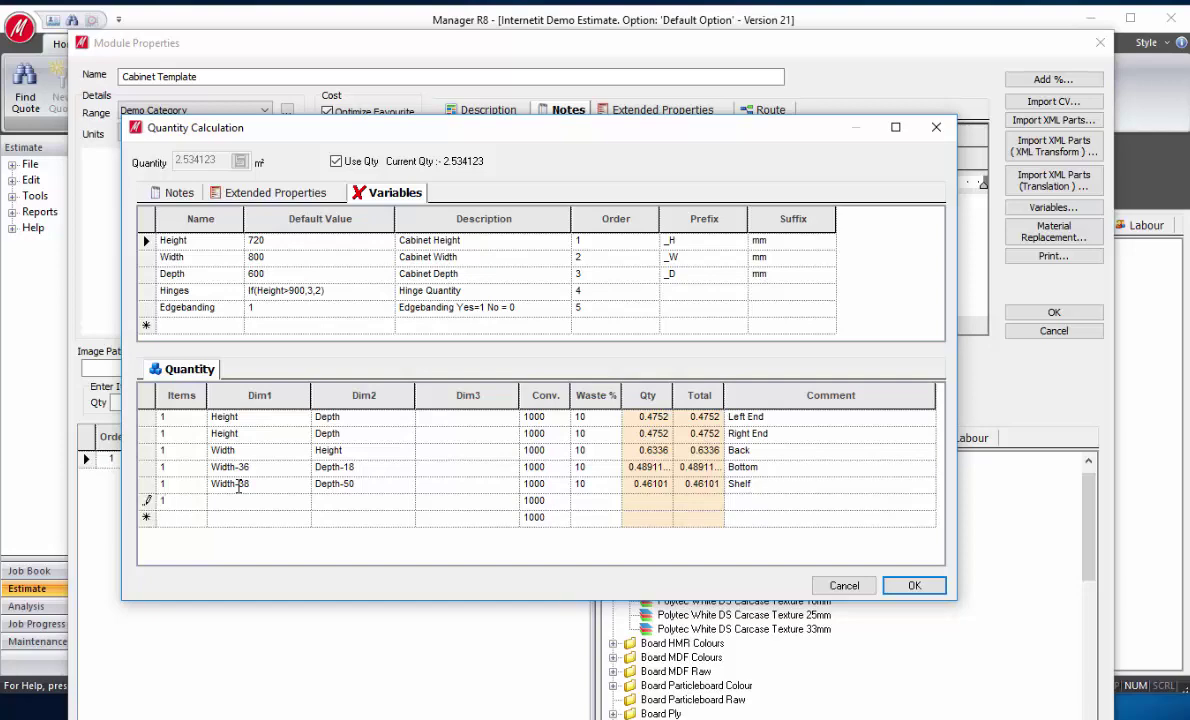
key(Tab)
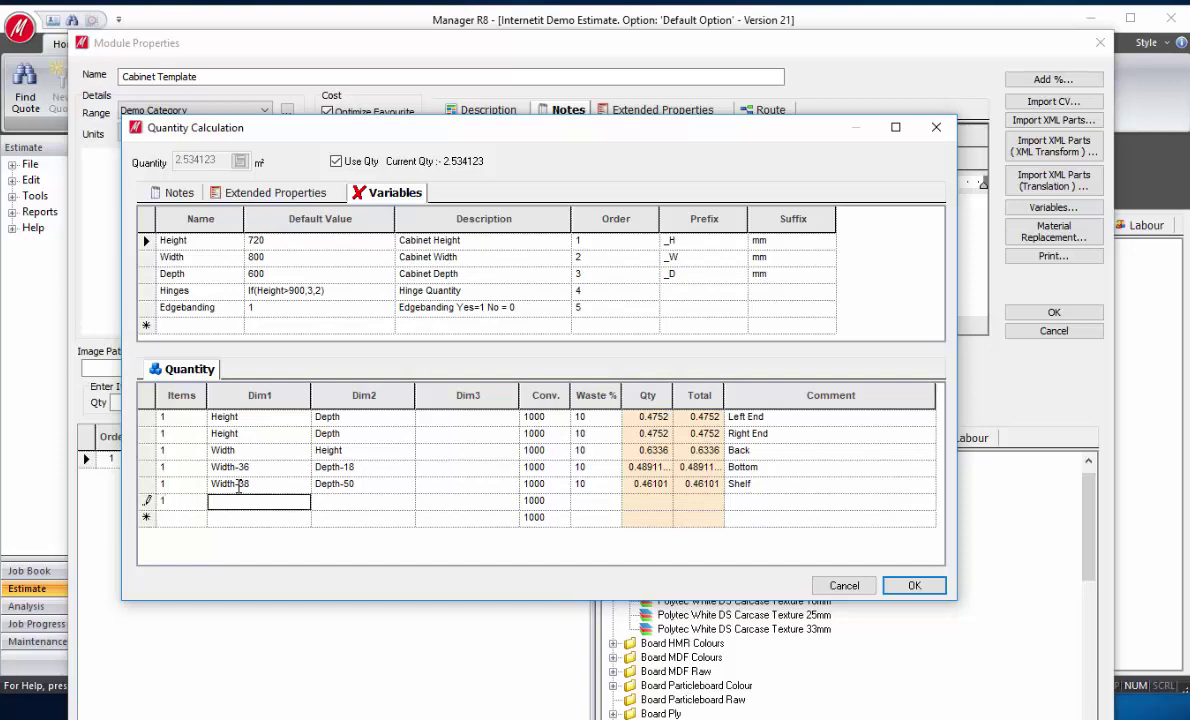
text(Width-36)
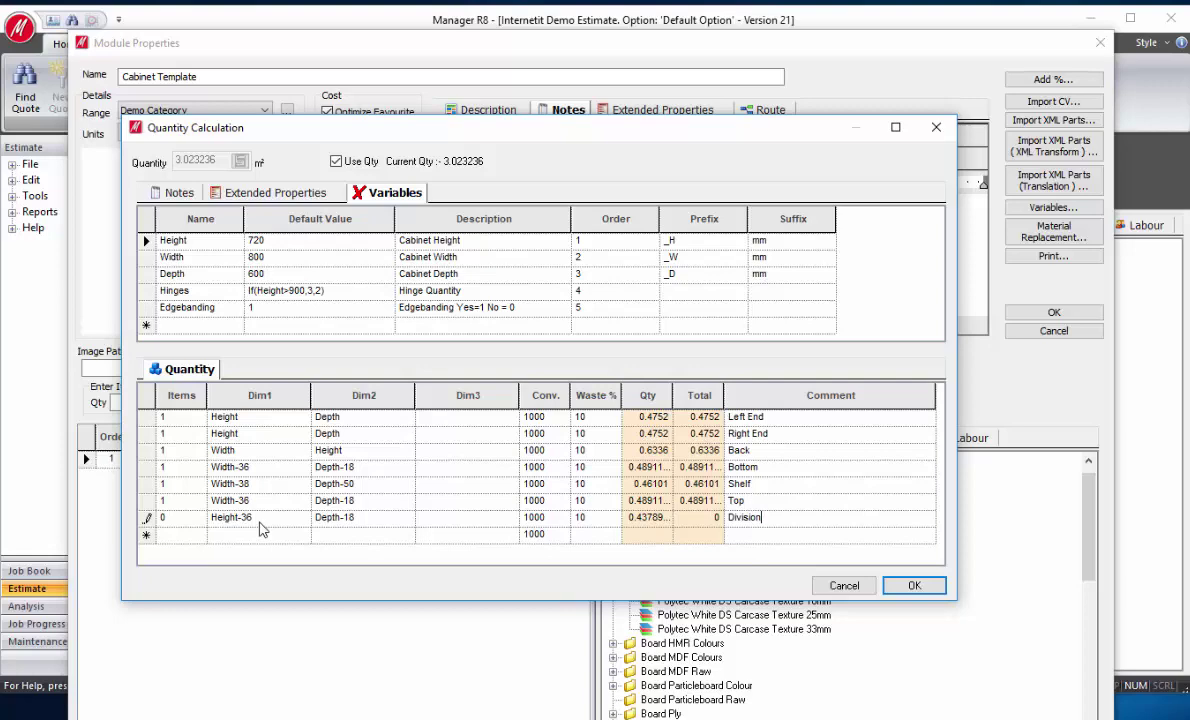
click(914, 585)
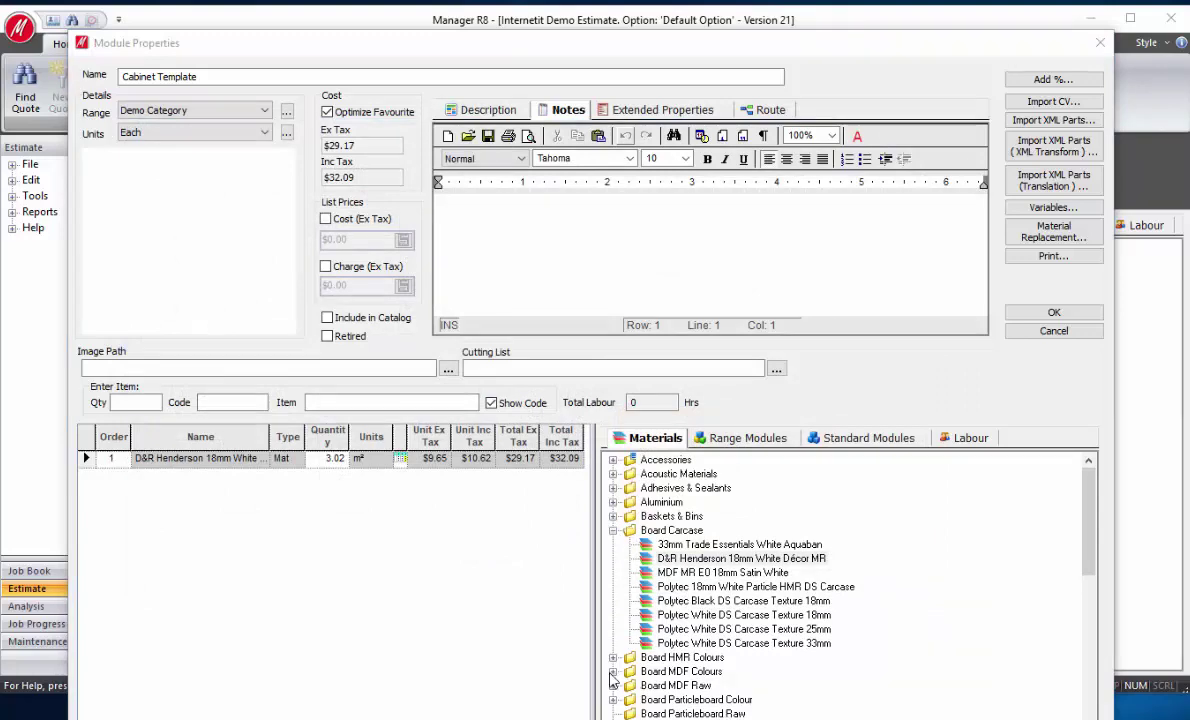
- Add the material "Laminex Decorwood 18mm*" from Board MDF Colours to the module
click(614, 672)
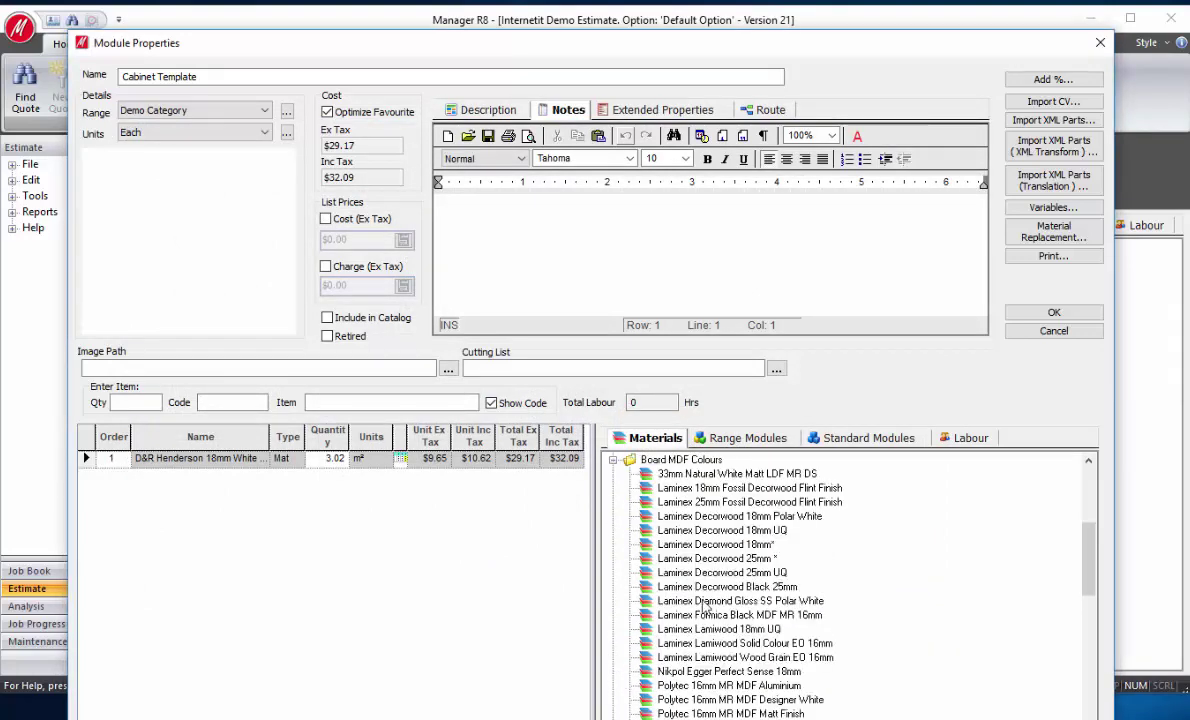
click(713, 545)
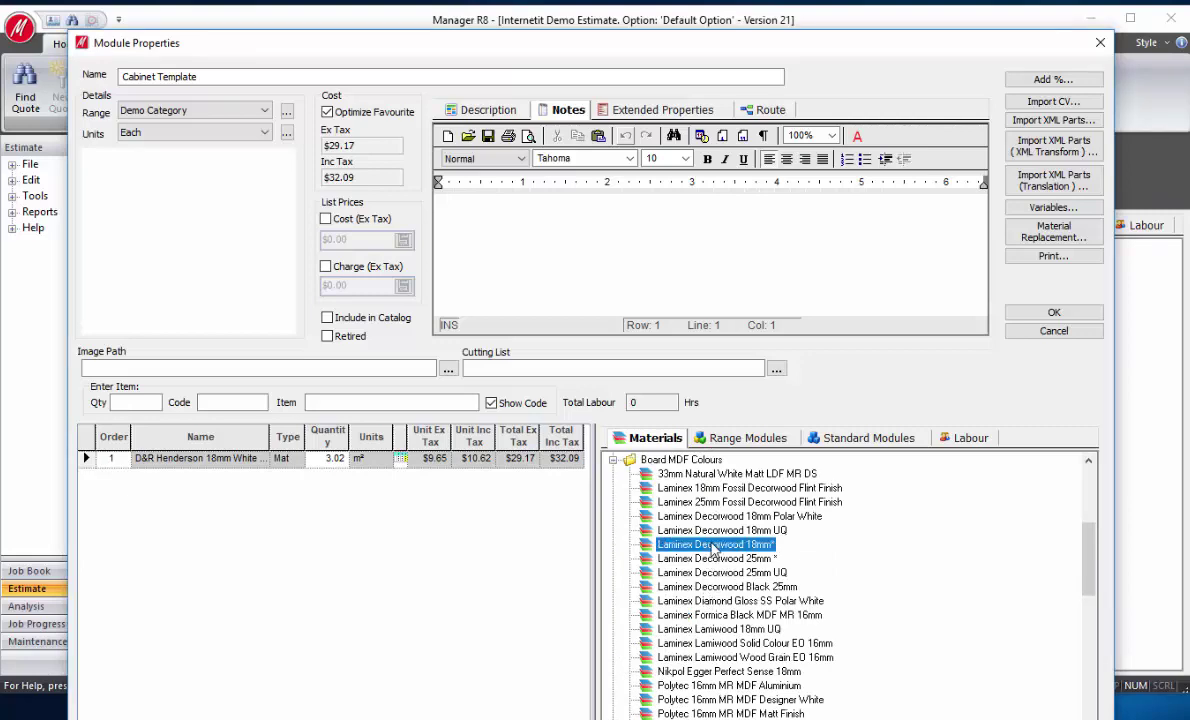
drag(713, 545, 295, 537)
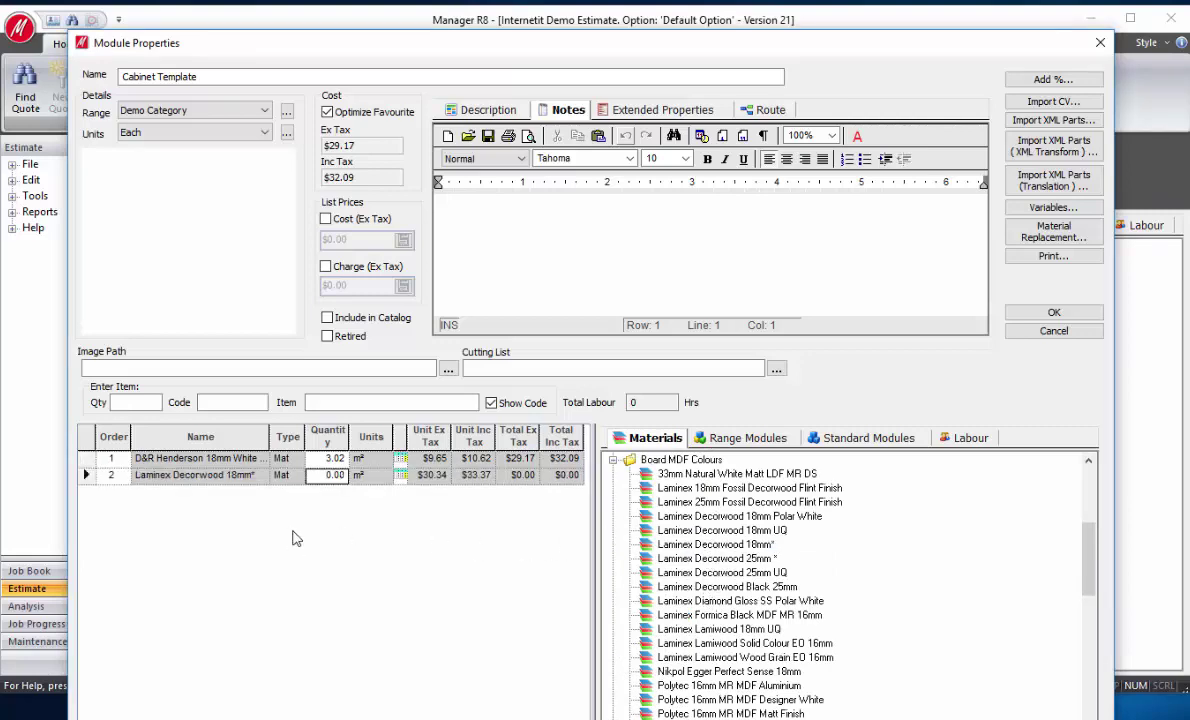
- Calculate the Laminex Decorwood quantity with a "Doors" row of 2 items, Width/2-6 by Height-6 and 15% waste, and save it
click(399, 476)
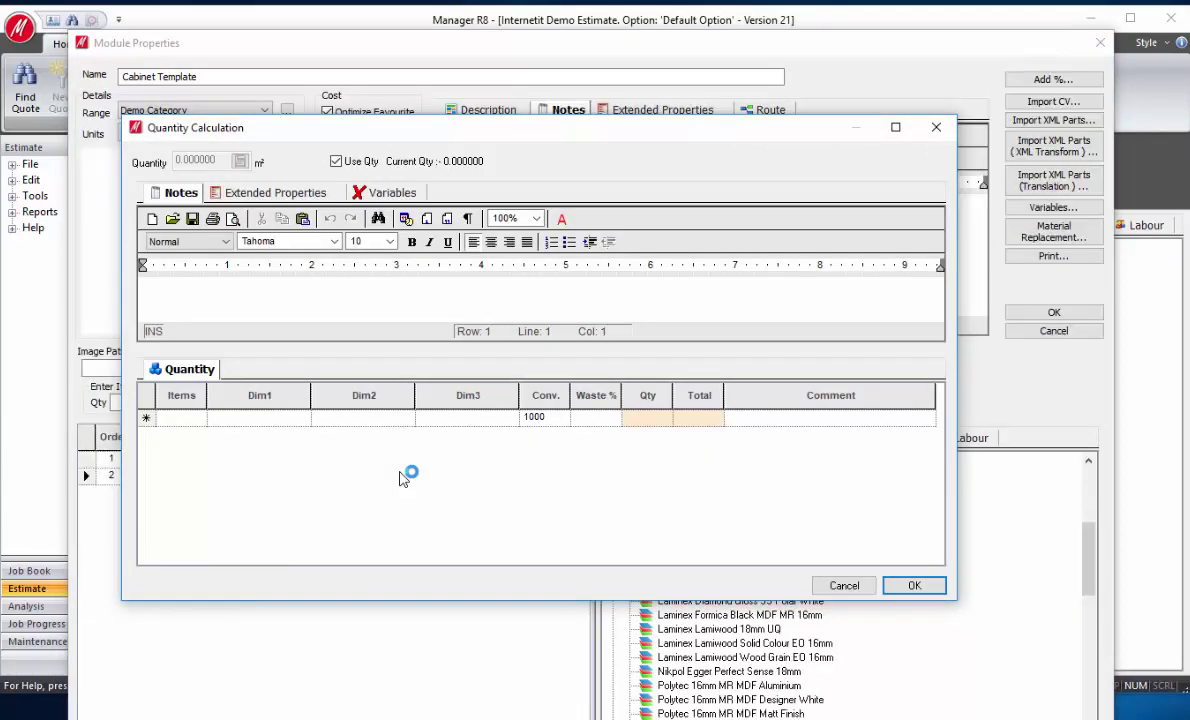
click(199, 421)
text(2)
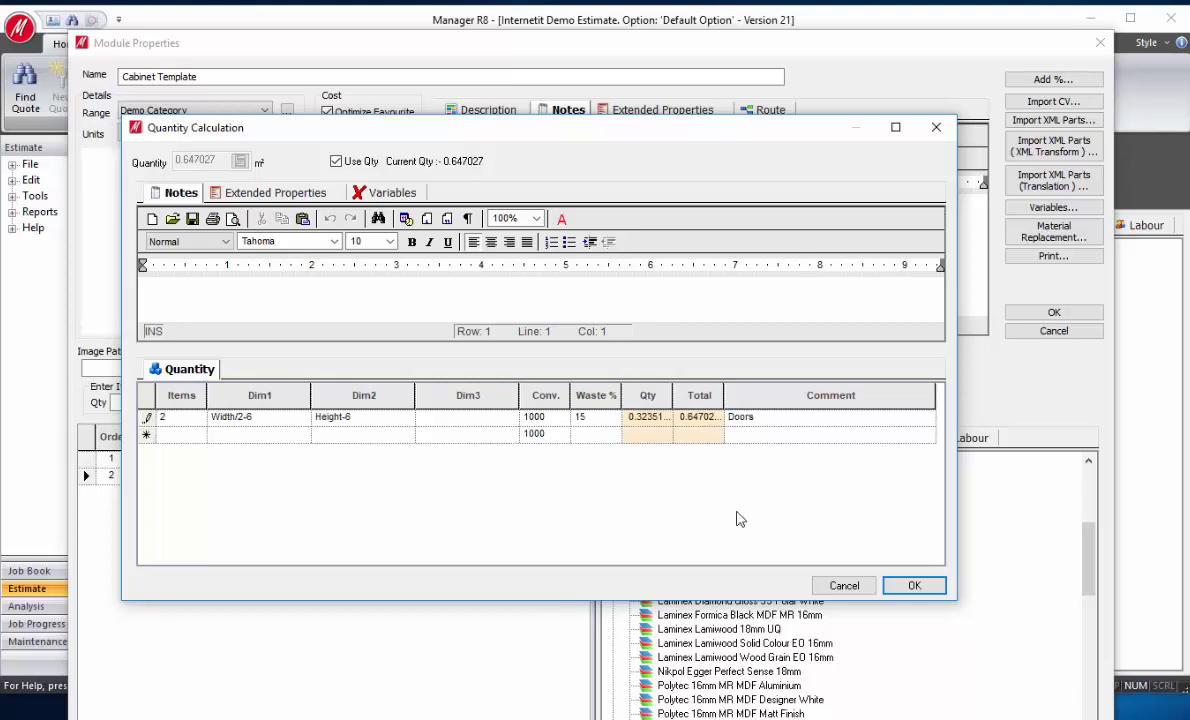
click(914, 585)
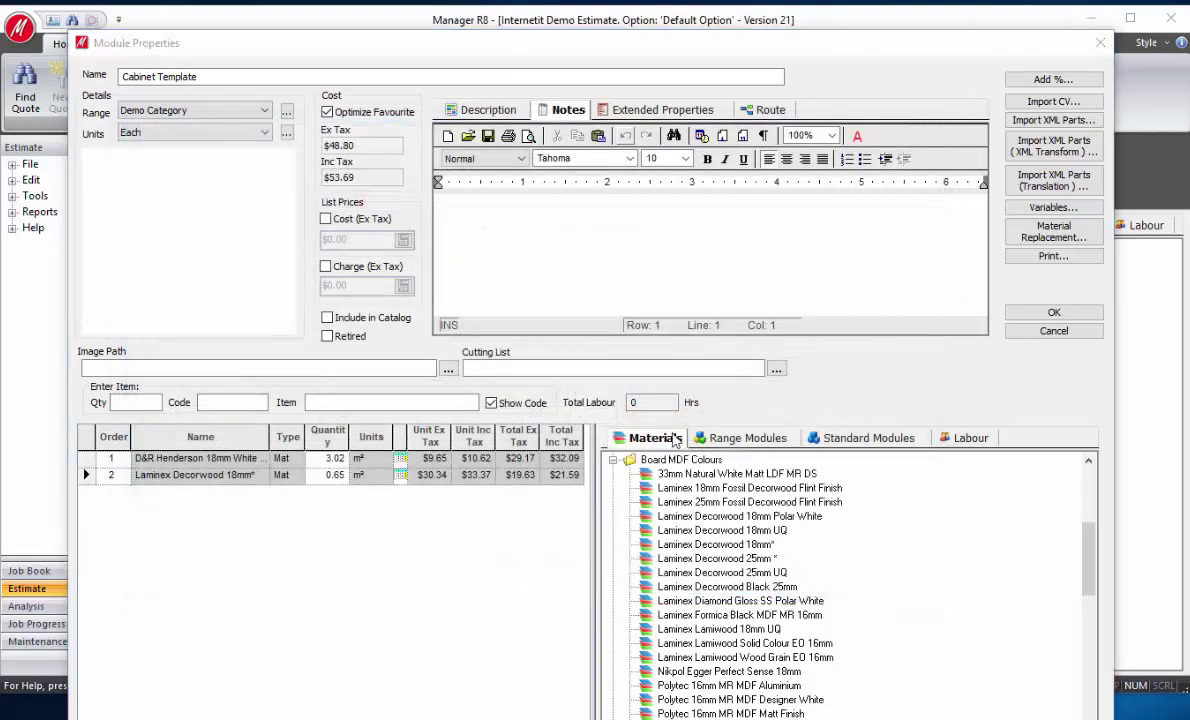
- Add the Edging Carcase material "Surteco White 22x2 ABS Carcase Edge Tape" to the module
click(614, 461)
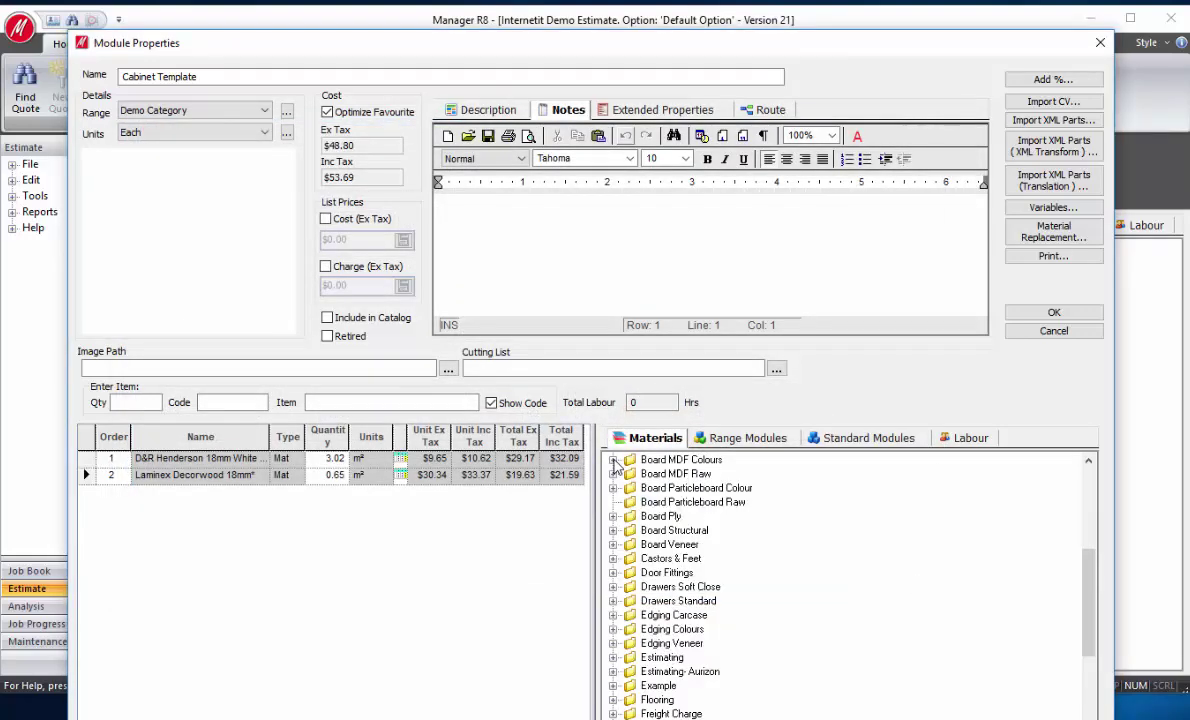
click(614, 616)
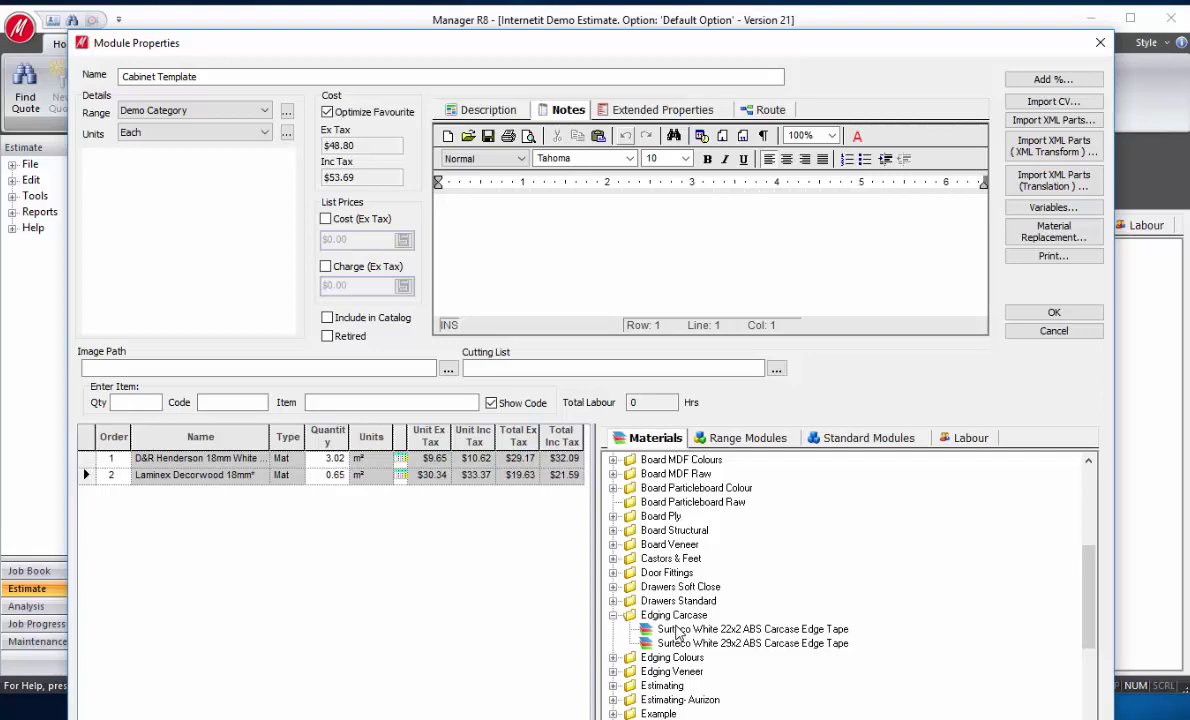
drag(677, 634, 282, 525)
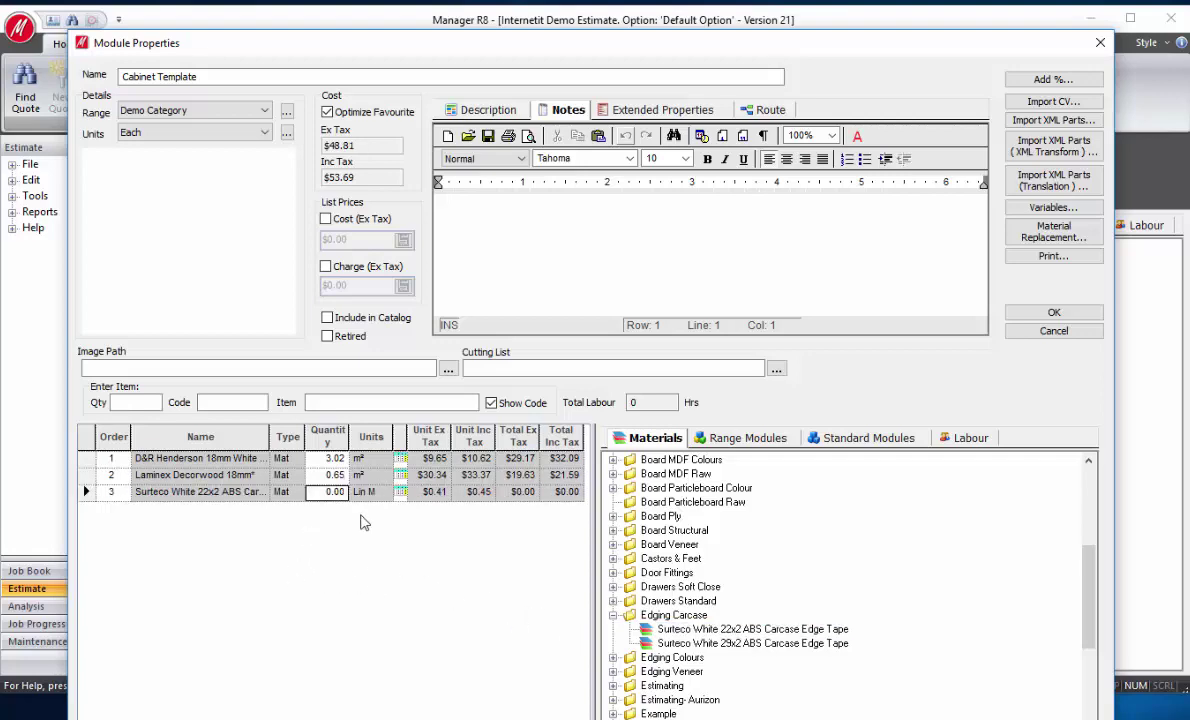
- Give the edge tape 10%-waste quantity rows: 3 Width "Horizonatl Edges", 2 Height "Ends" and 0 Height "Division"
click(402, 493)
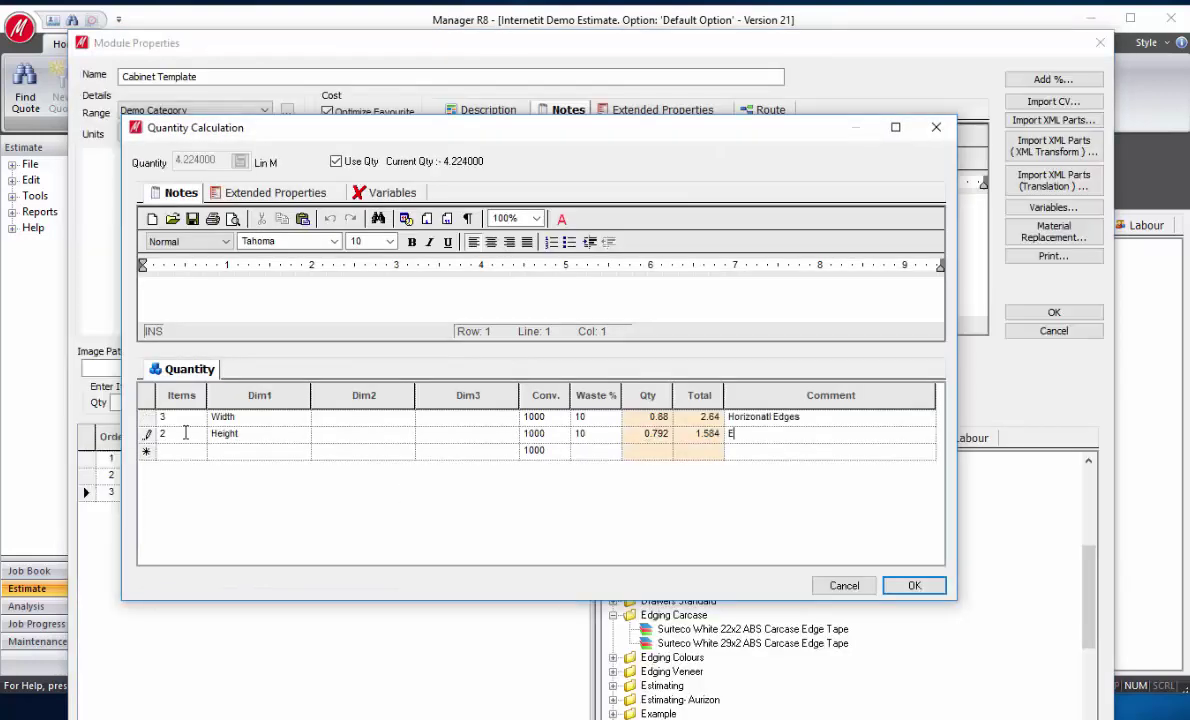
text(nds)
key(Down)
text(Divisio)
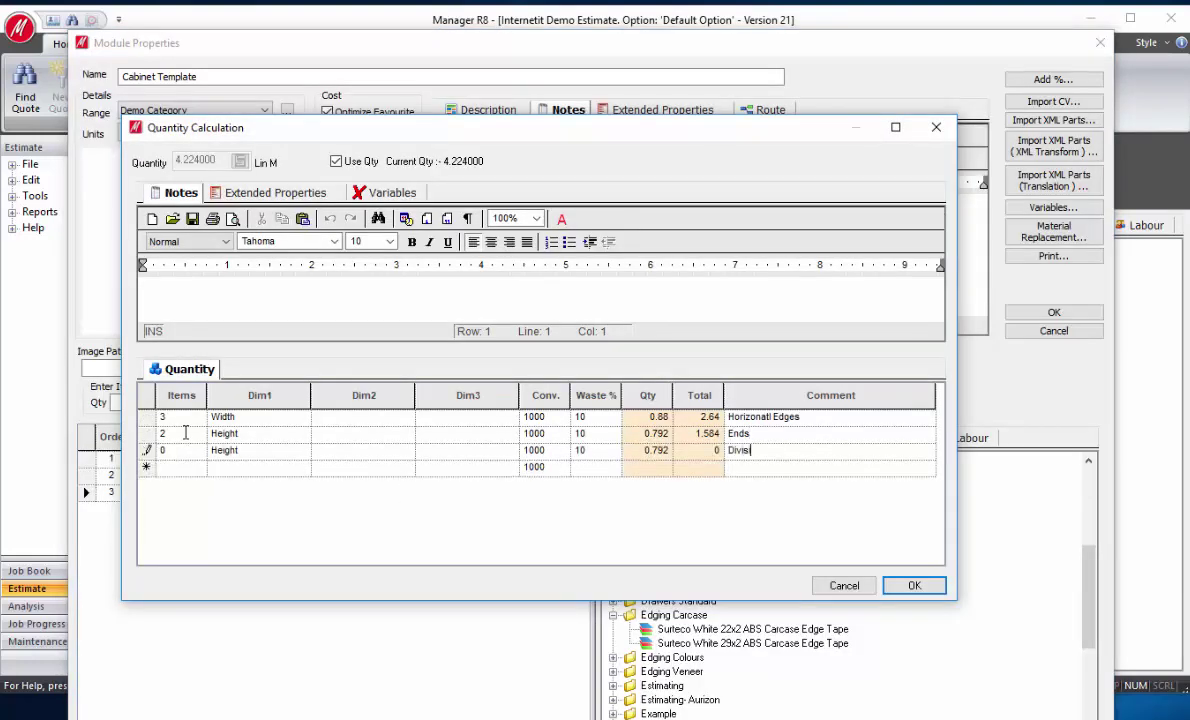
text(n)
key(Tab)
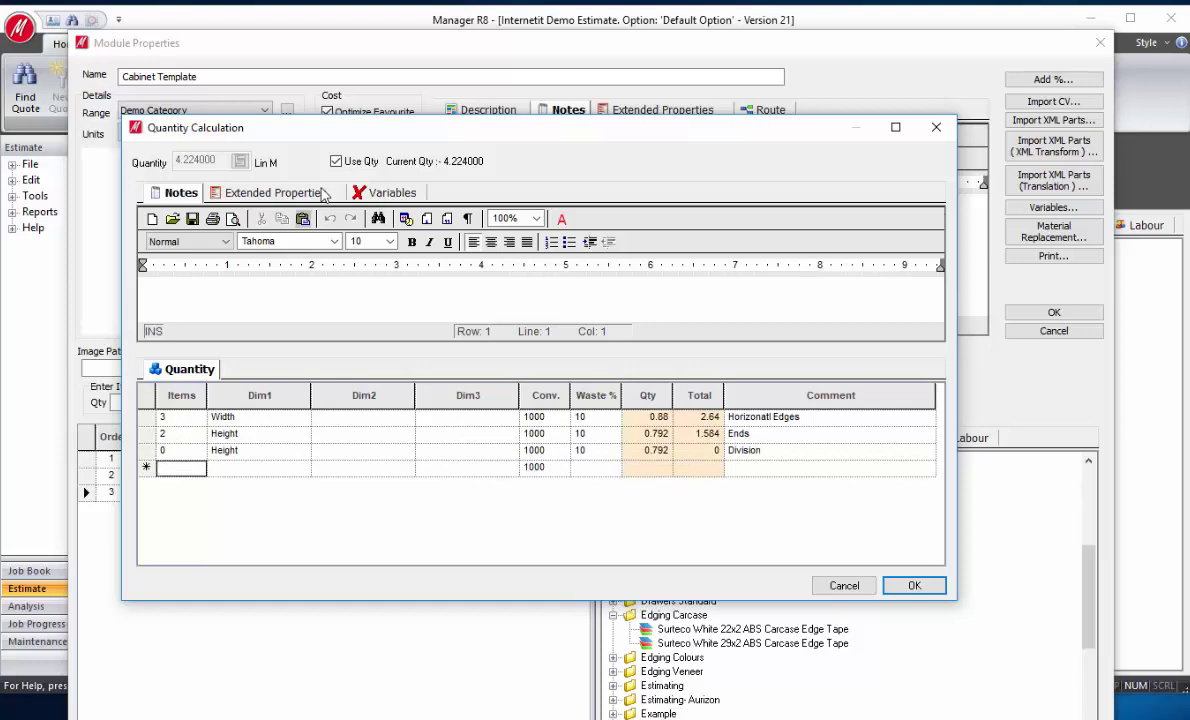
- Make the "Horizonatl Edges" item count conditional on the edgebanding variable with the formula If(Edgebanding=1,3,0)
click(405, 193)
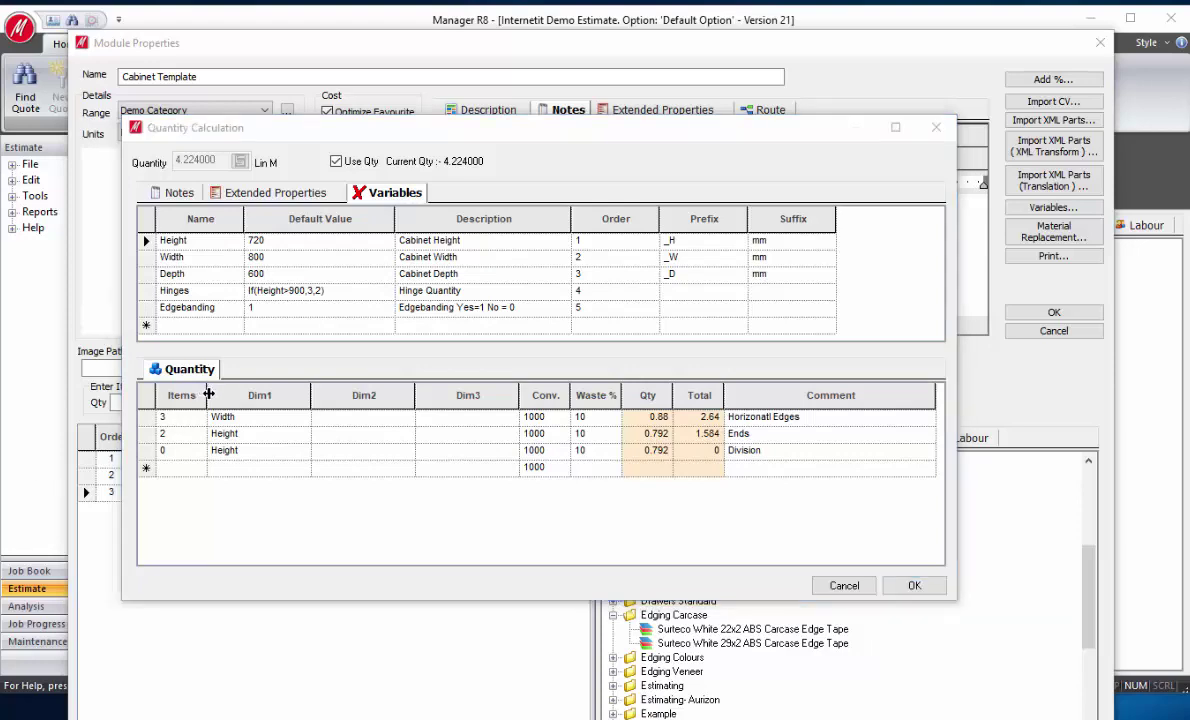
drag(208, 395, 320, 399)
click(192, 421)
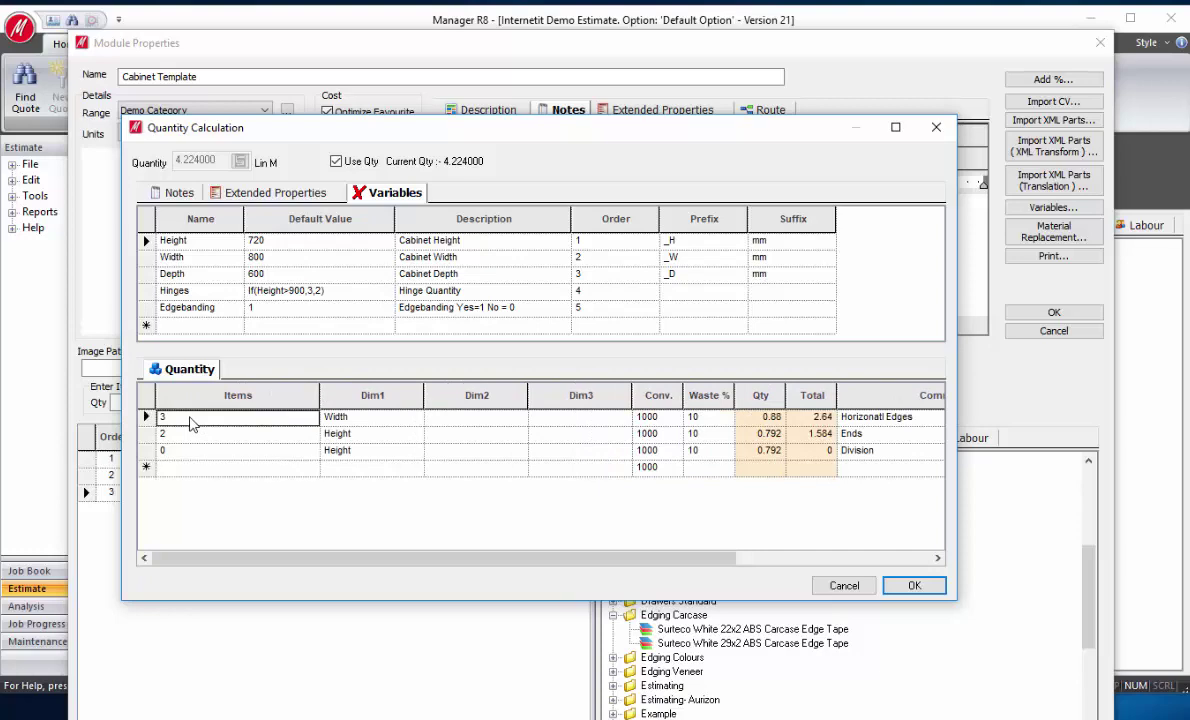
text(If()
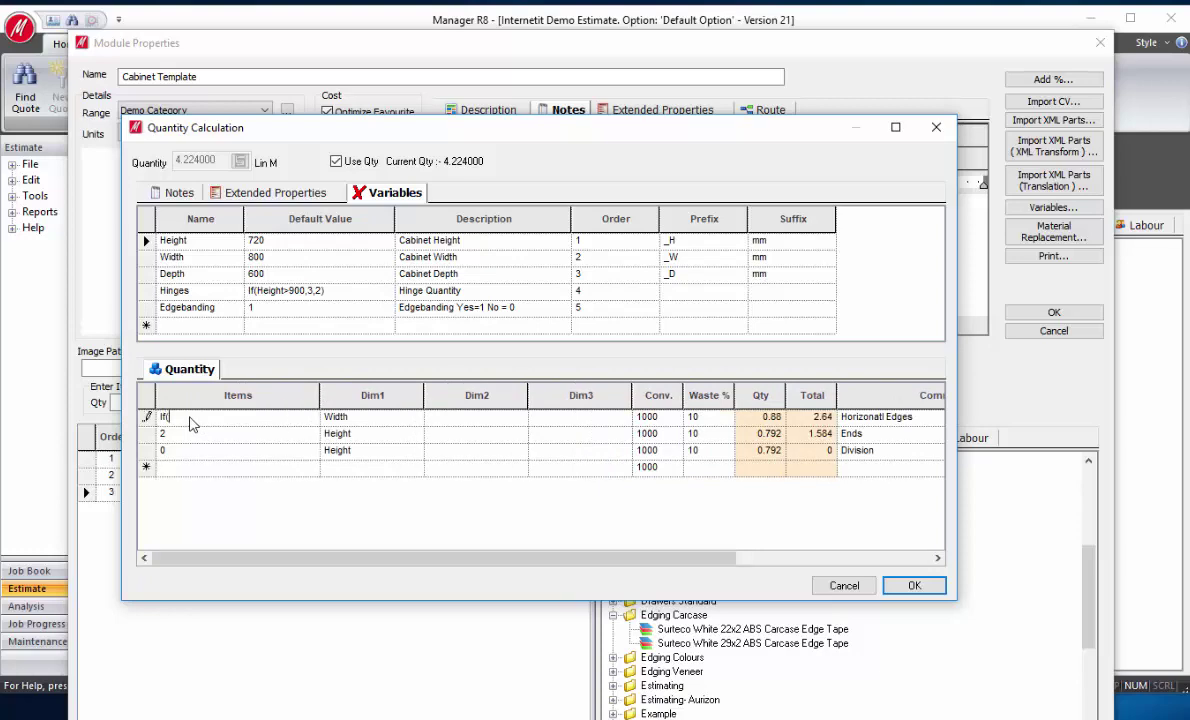
text(Edgebanding=1,3,0)
- Reuse the edgebanding formula in the "Ends" row as If(Edgebanding=1,2,0) and save the edge tape quantity calculation
drag(262, 417, 145, 423)
key(ctrl+c)
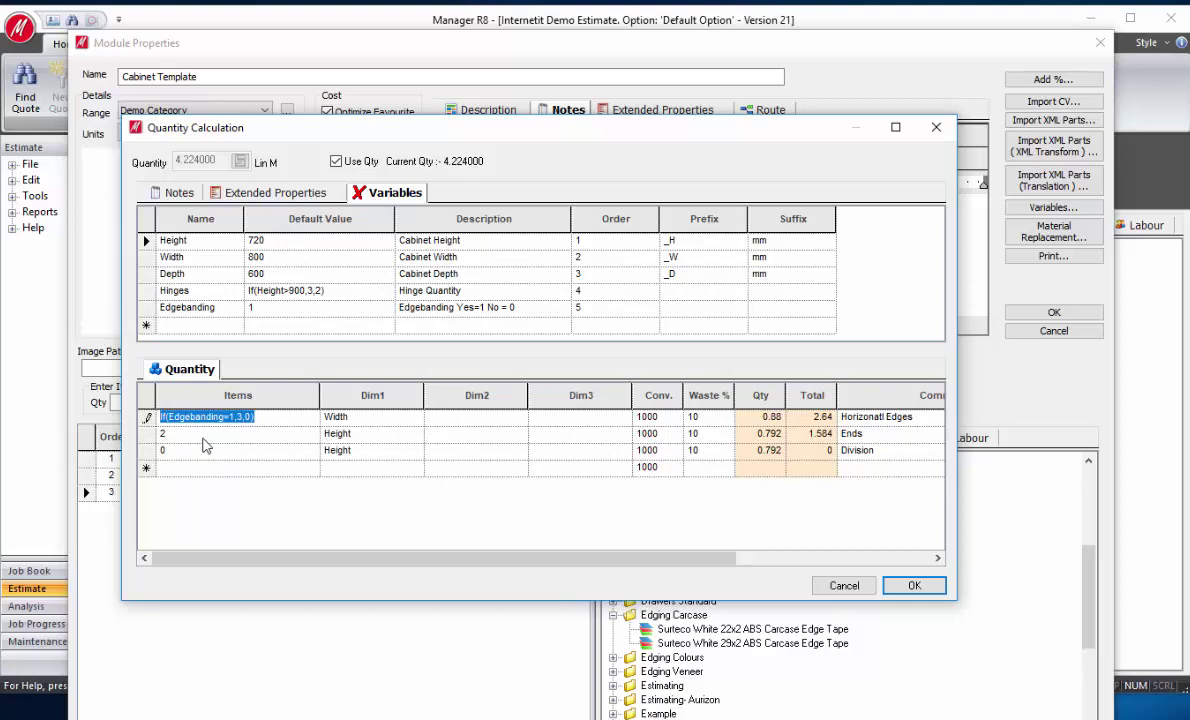
click(196, 437)
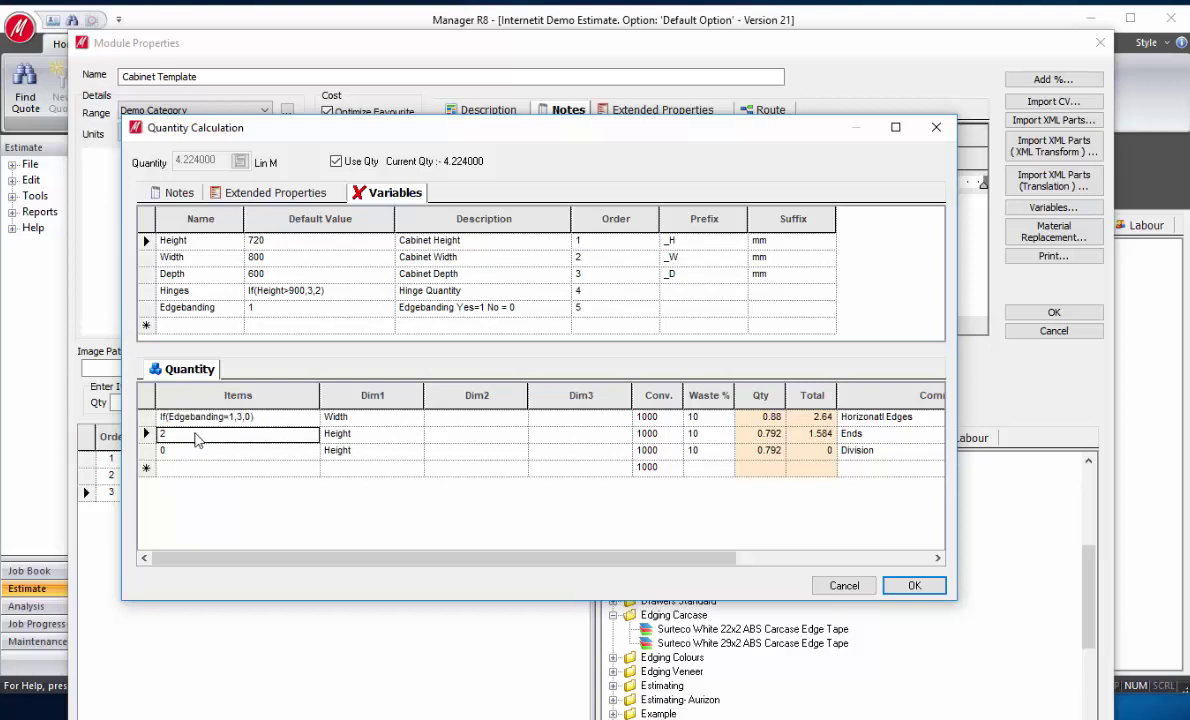
key(ctrl+v)
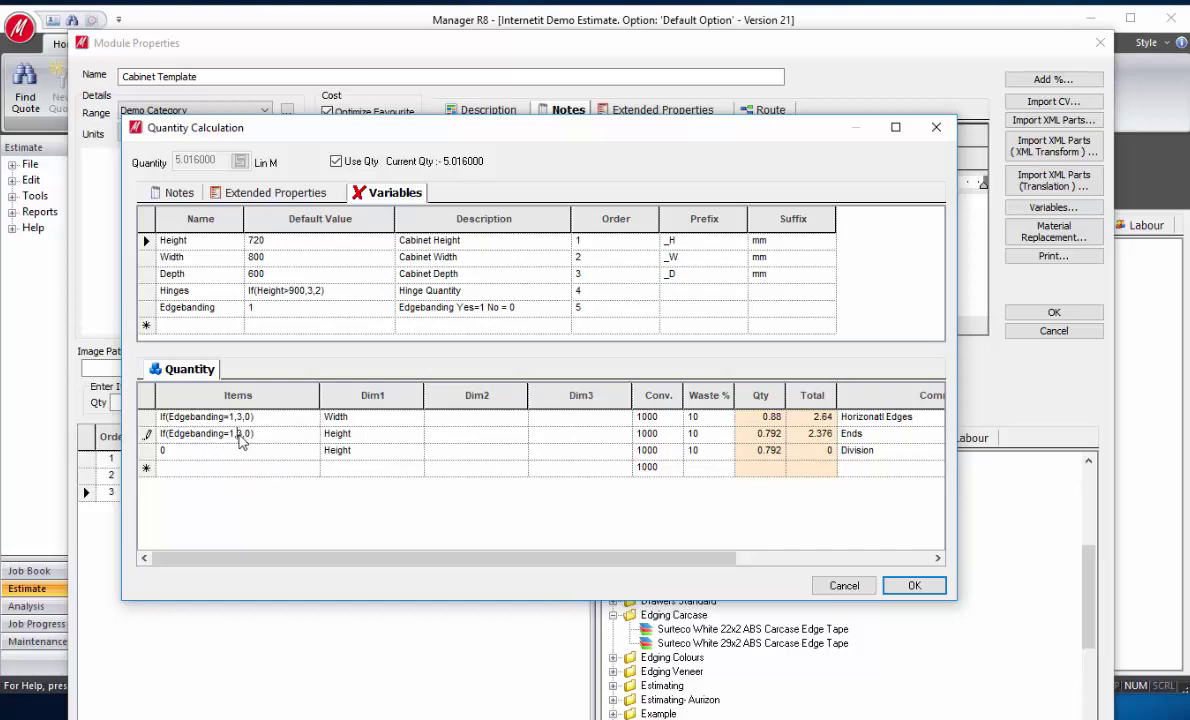
double_click(241, 434)
text(2)
click(914, 585)
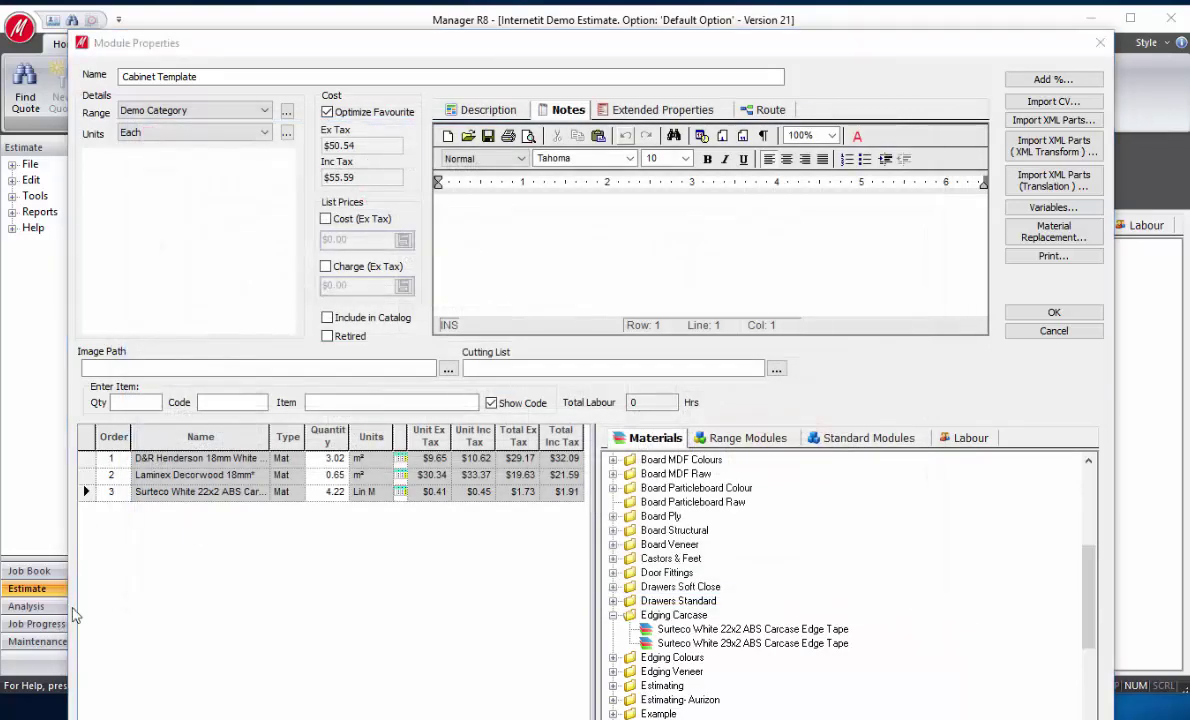
- Add "Surteco ABS Solid Colour Commodity 22x2" from Edging Colours with 10%-waste rows Height "Door Height" and Width/2 "Door Width"
click(613, 616)
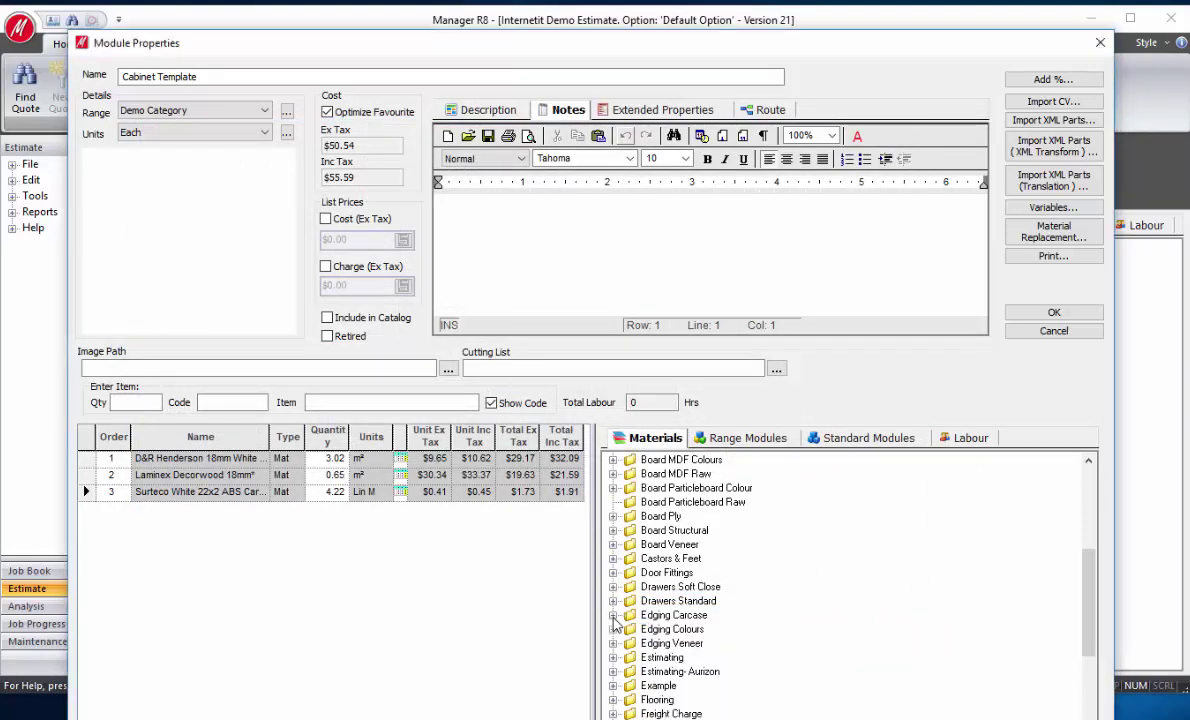
click(614, 630)
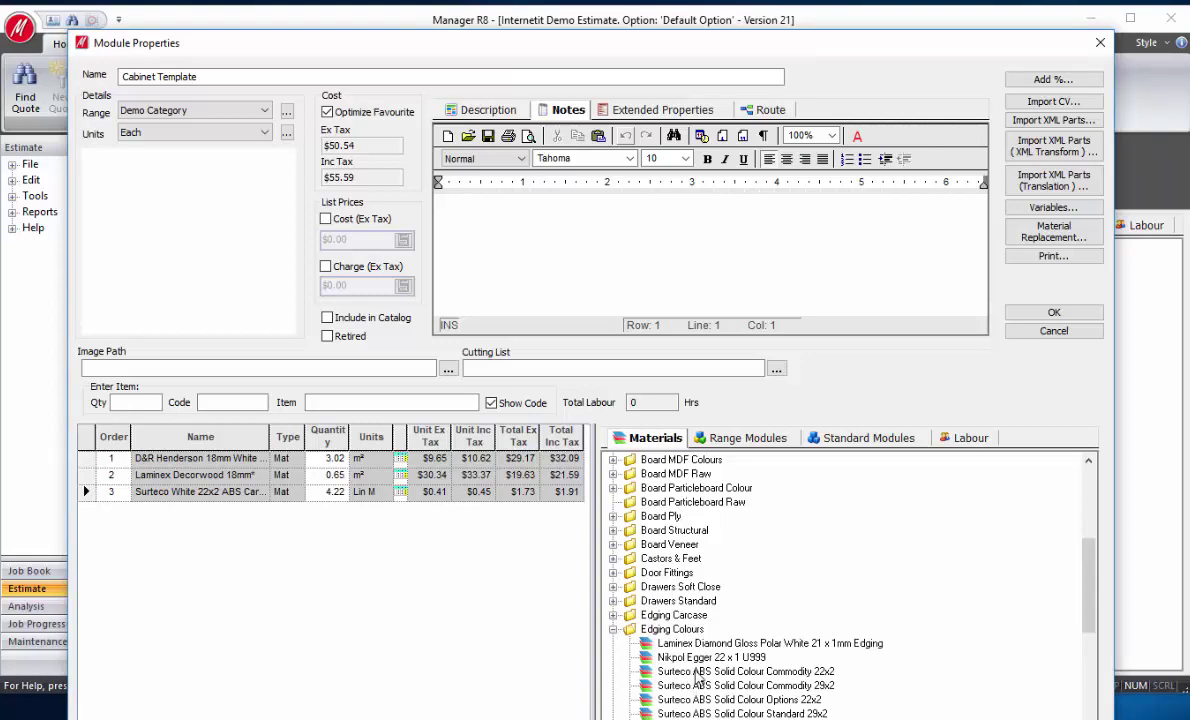
drag(695, 671, 390, 537)
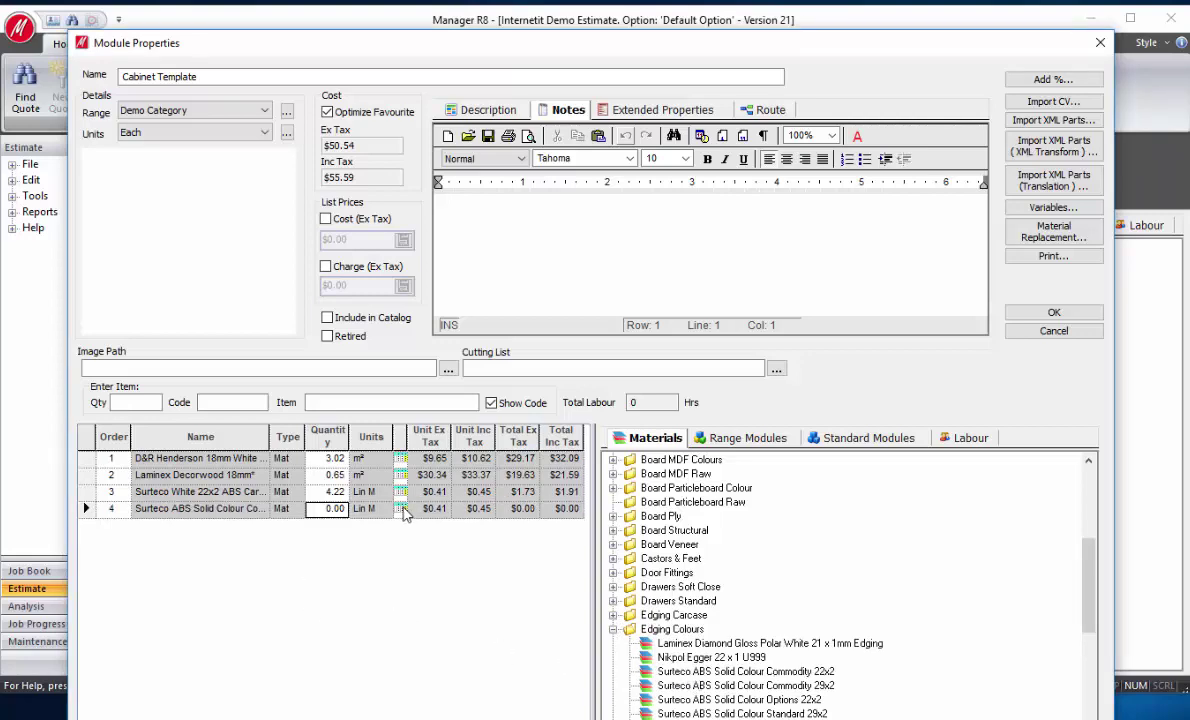
click(399, 508)
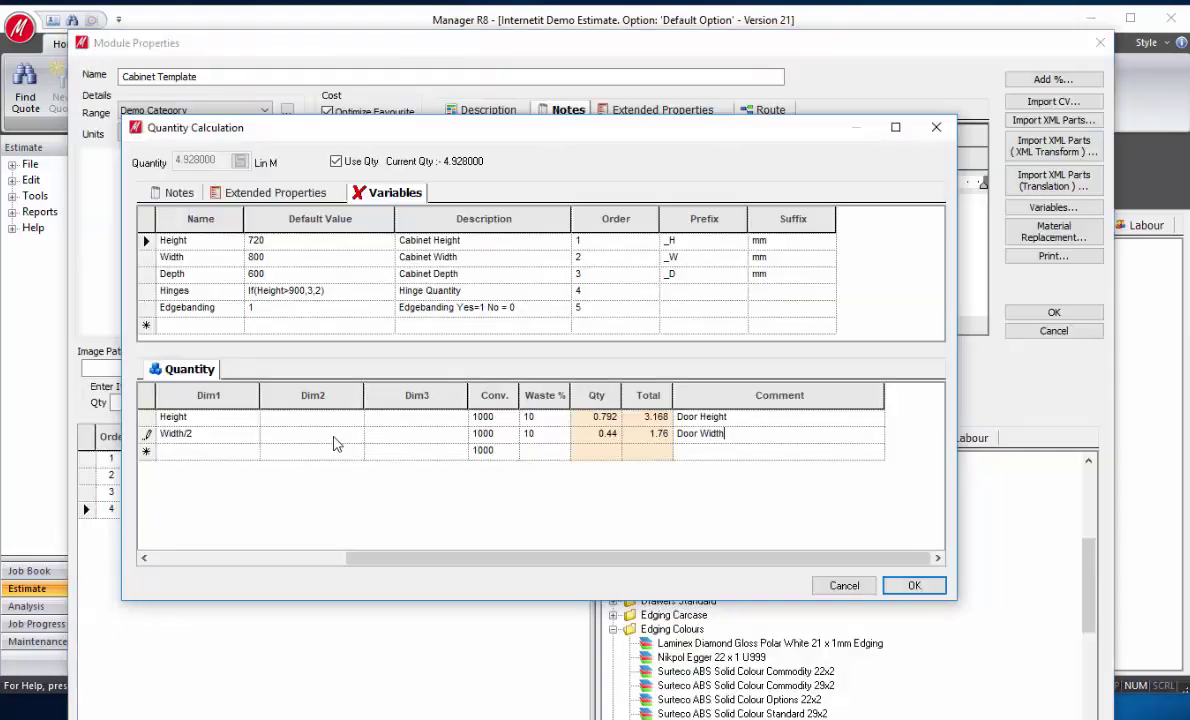
click(912, 585)
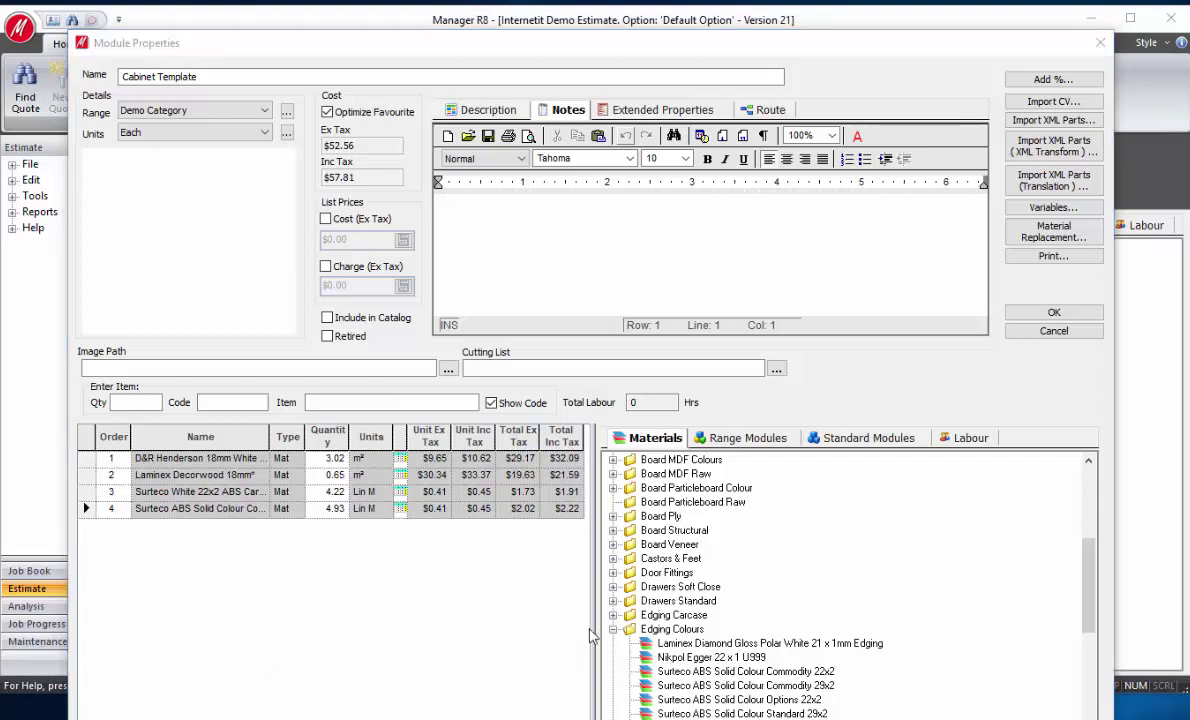
- Add the material "Hafele Hinge 105 Deg 0mm Screw On 8mmcup 48/6" from Hinges to the module with a quantity of 2
click(613, 630)
scroll(619, 638, down, 2)
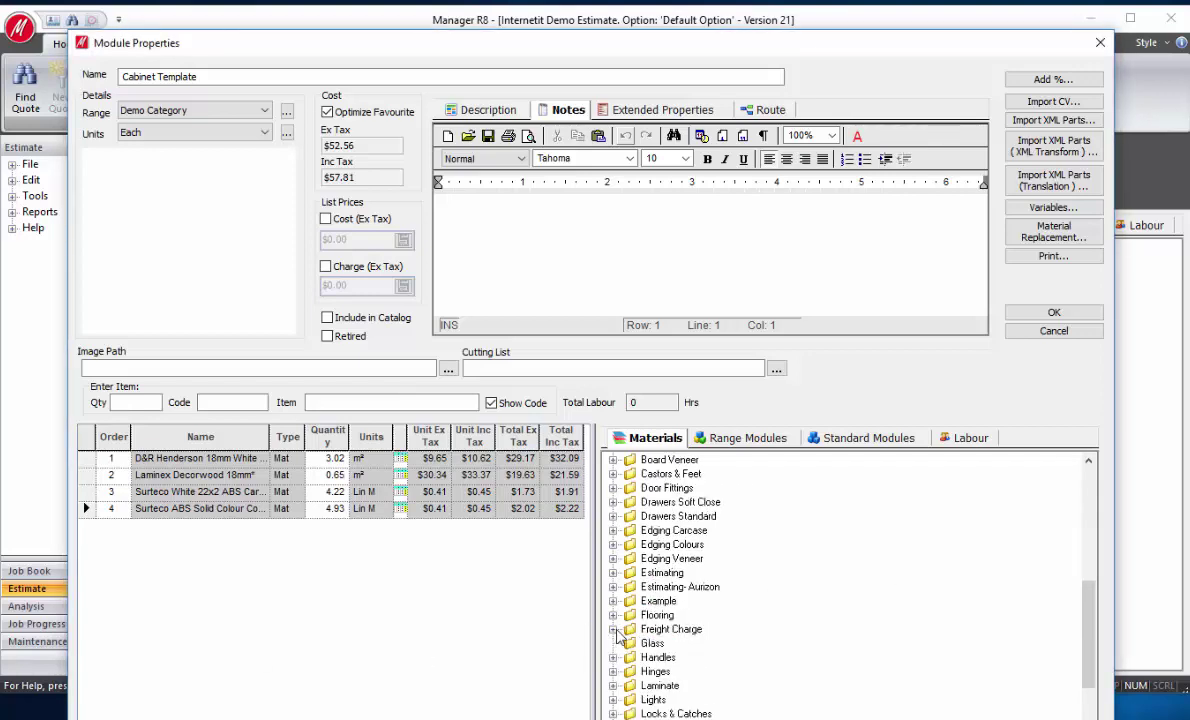
scroll(615, 629, down, 1)
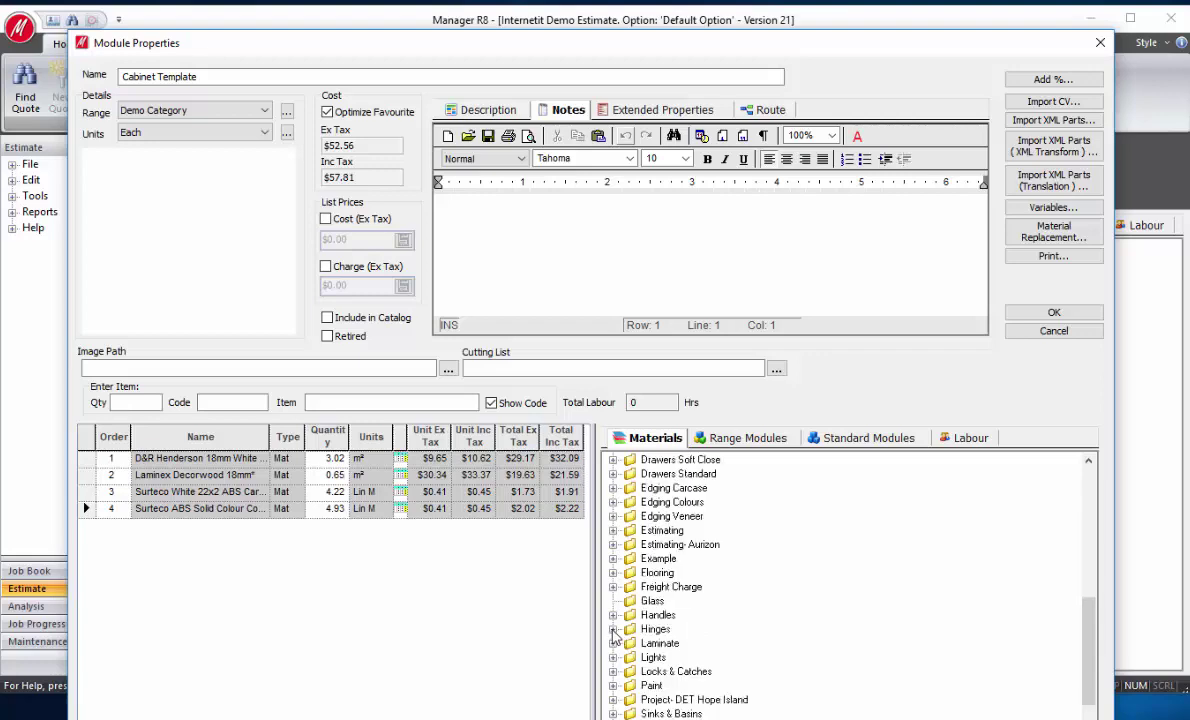
click(613, 630)
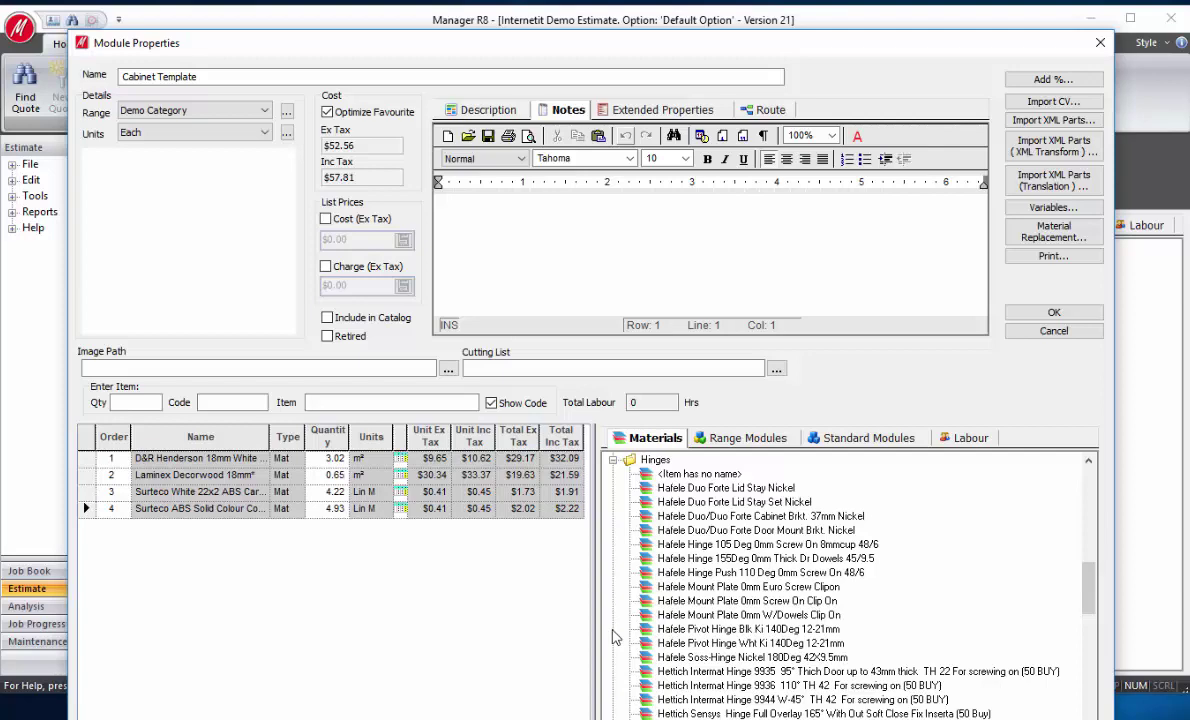
drag(648, 505, 357, 582)
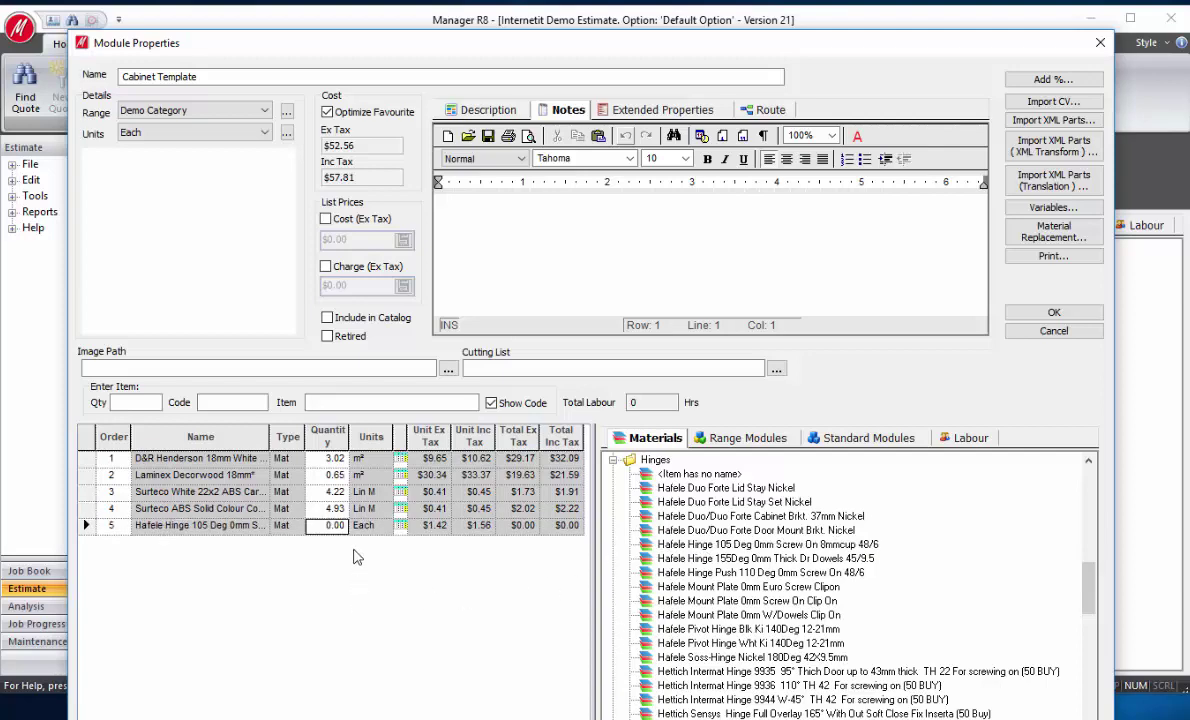
text(2)
key(Return)
- Drive the hinge quantity with a "Hinge Quantity" row using Hinges as items and 1 as Dim1, and save it
click(399, 527)
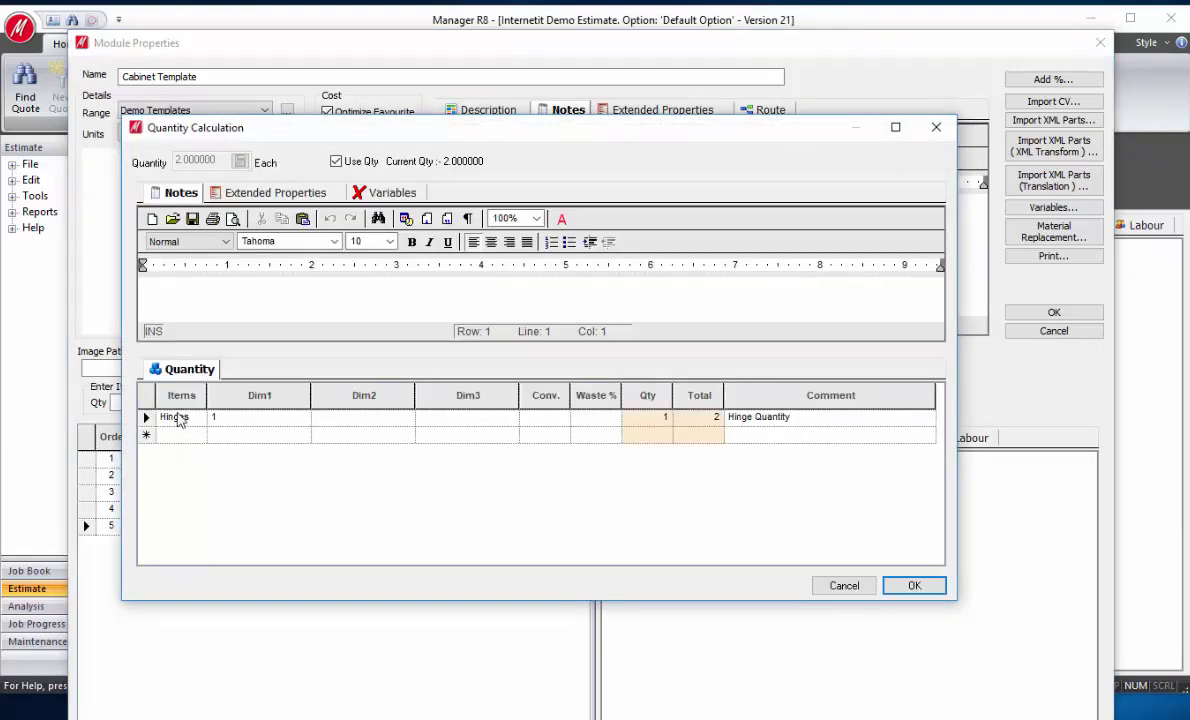
click(386, 192)
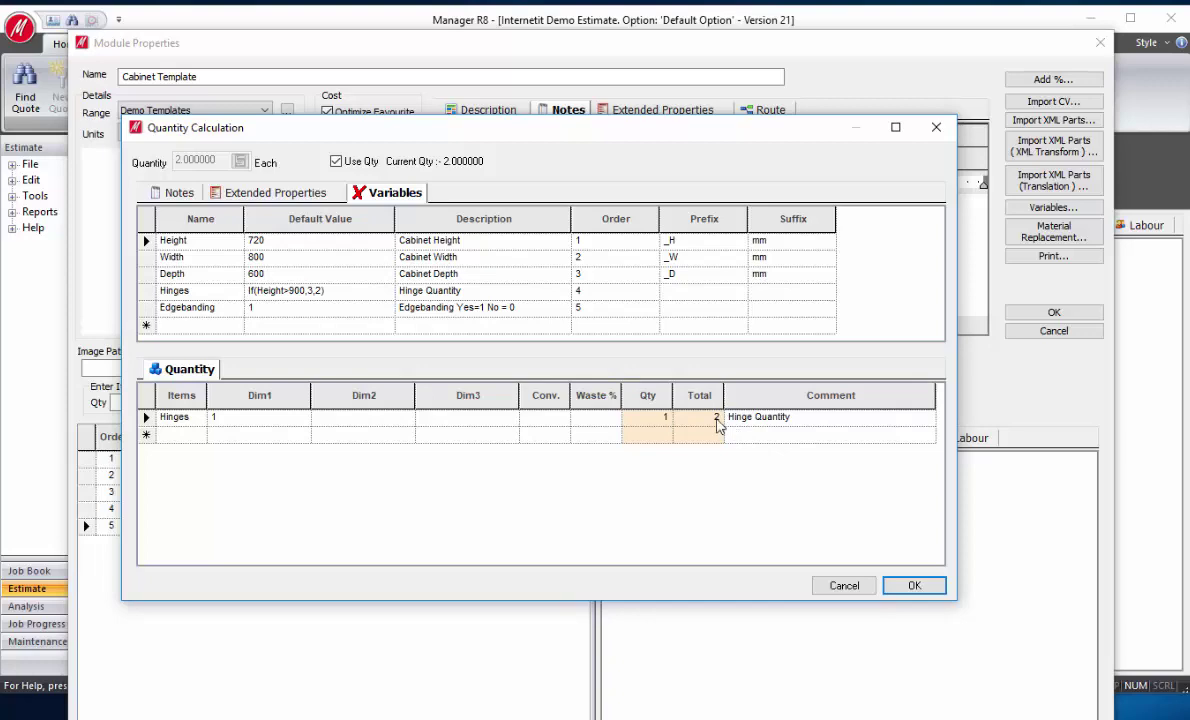
click(912, 586)
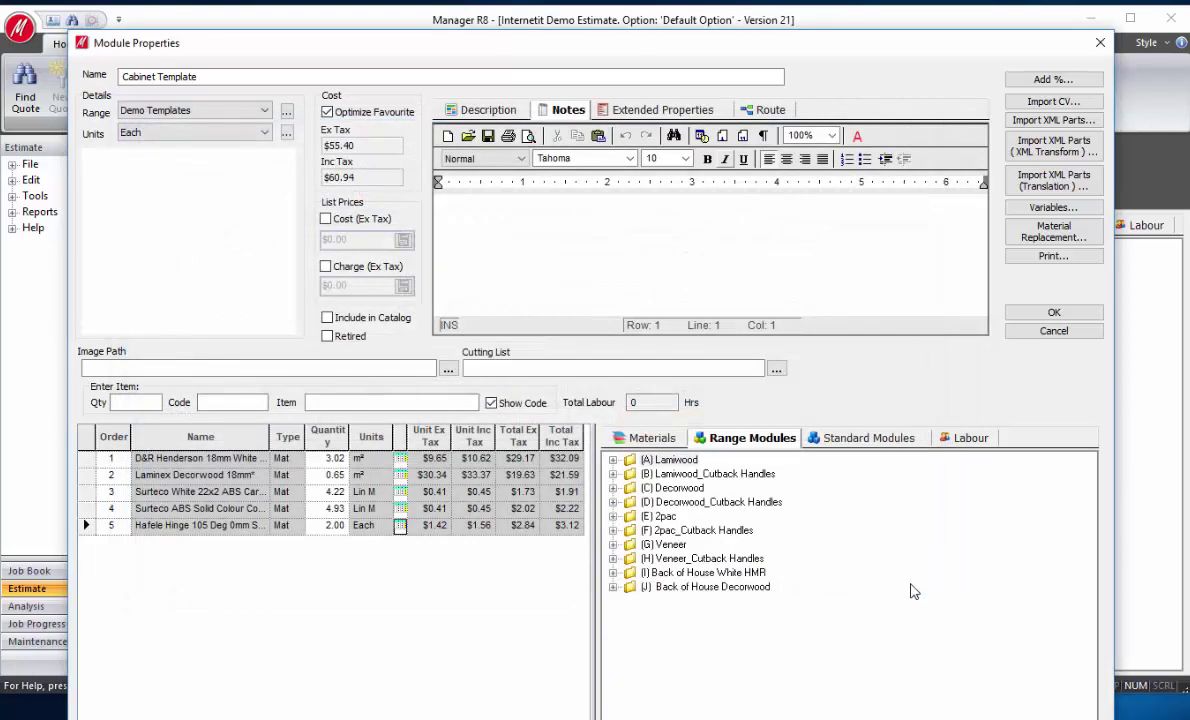
- Add the labour tasks Machining with 0.3 hours and Assembly with 0.5 hours to the module
click(966, 440)
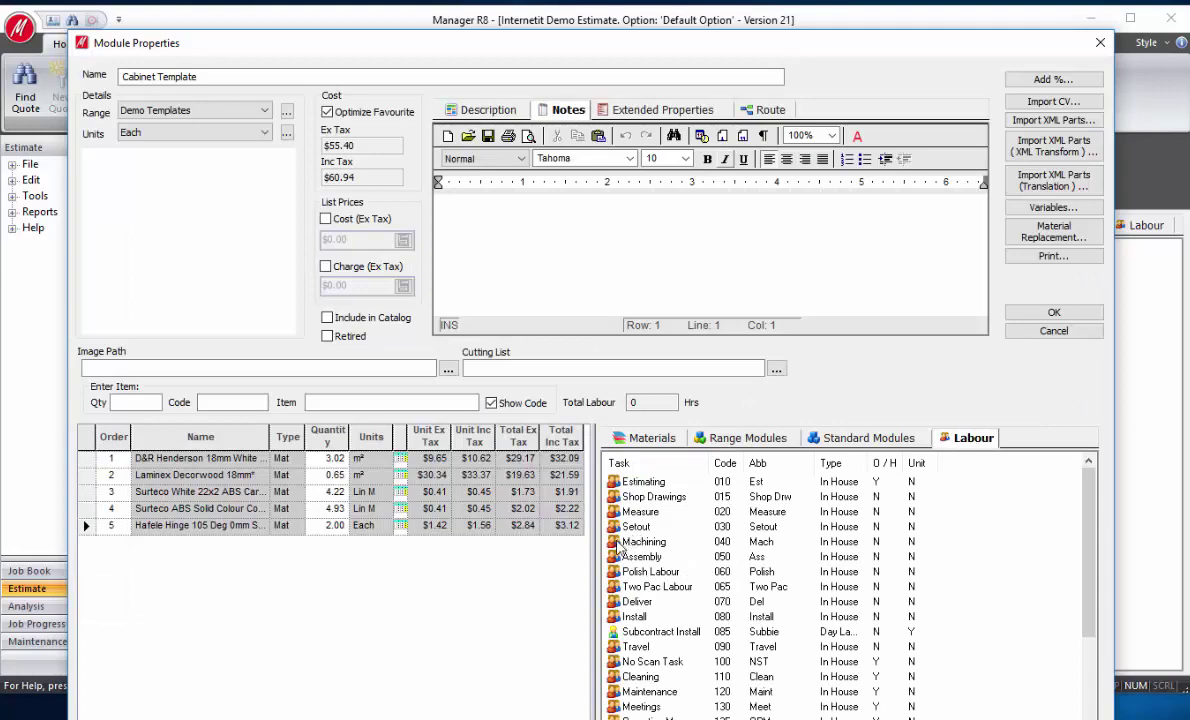
drag(620, 548, 335, 572)
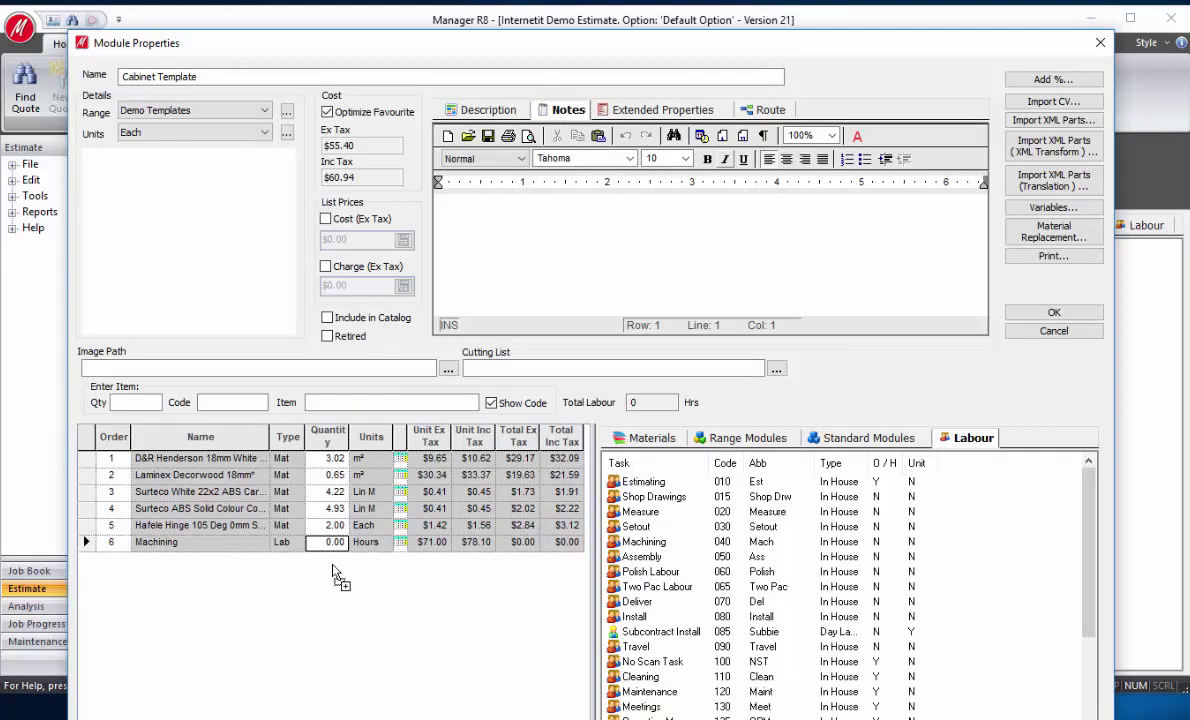
text(0.3)
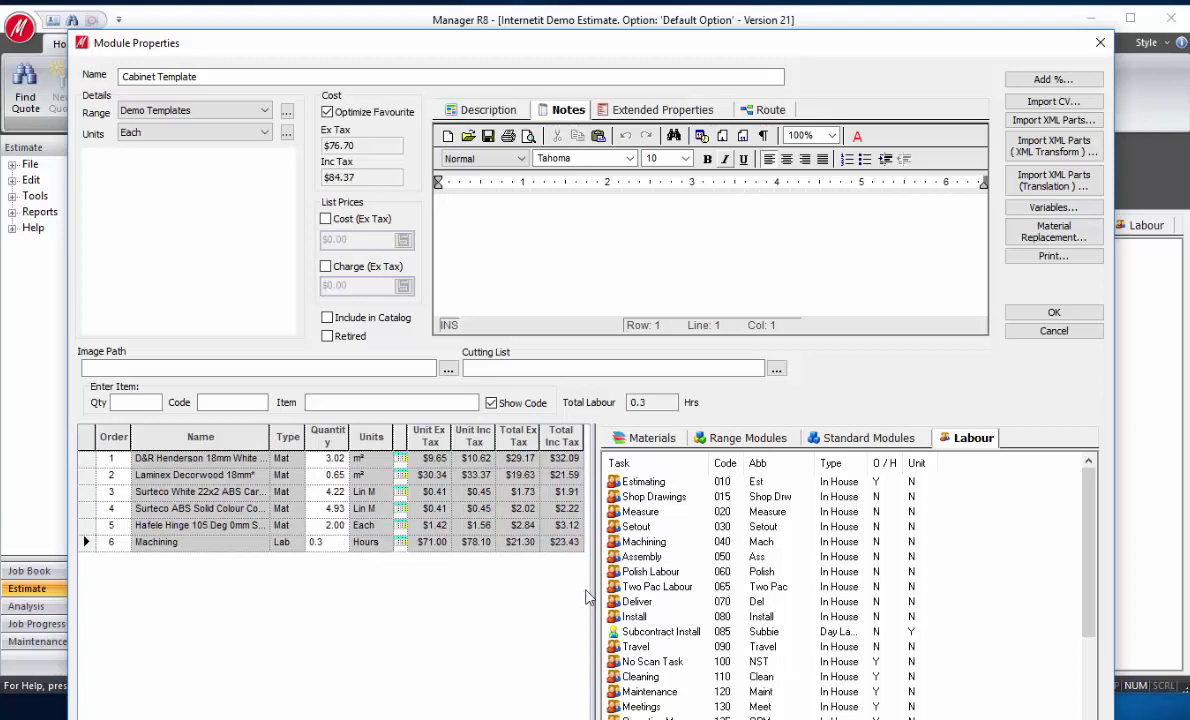
drag(662, 558, 492, 593)
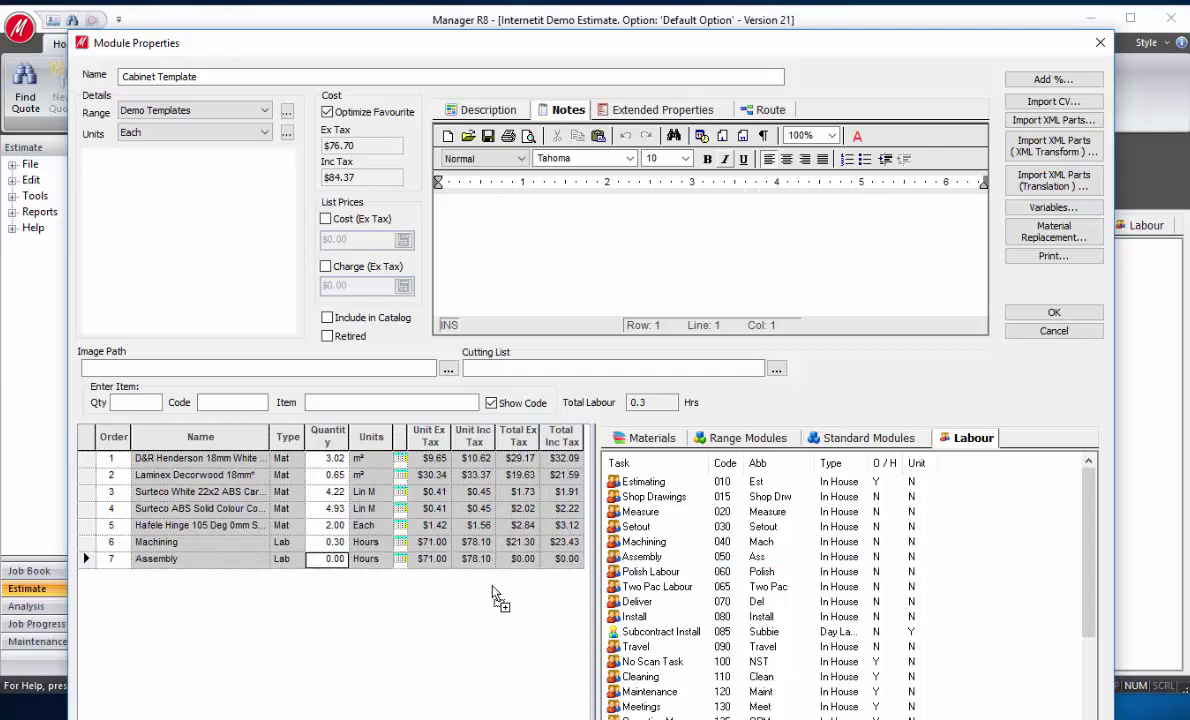
text(0.5)
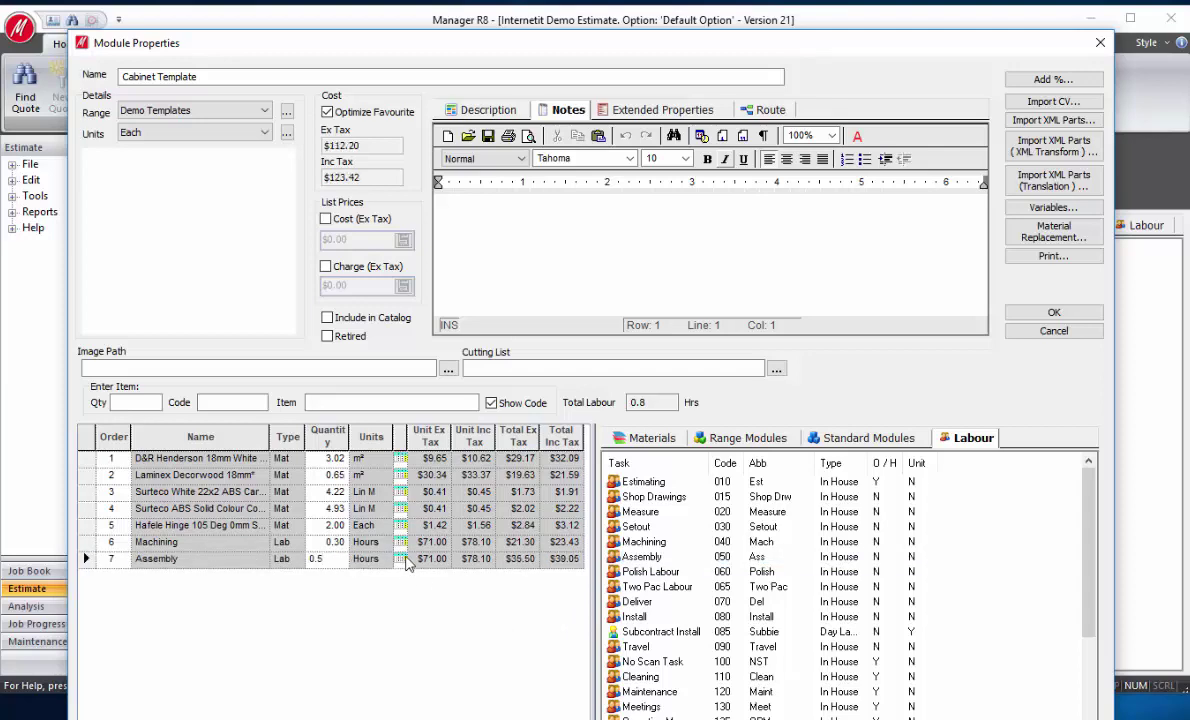
- Calculate the Assembly hours from a quantity row with 1 item and Dim1 Width/1000, and save it
click(400, 558)
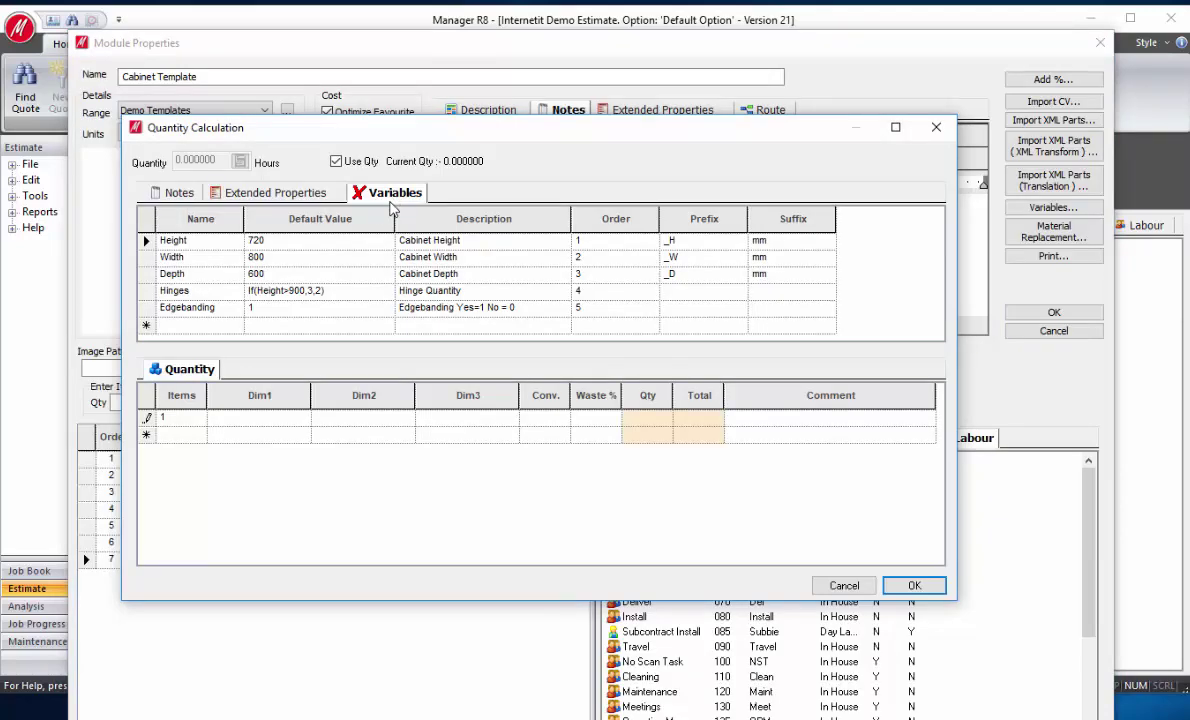
click(283, 420)
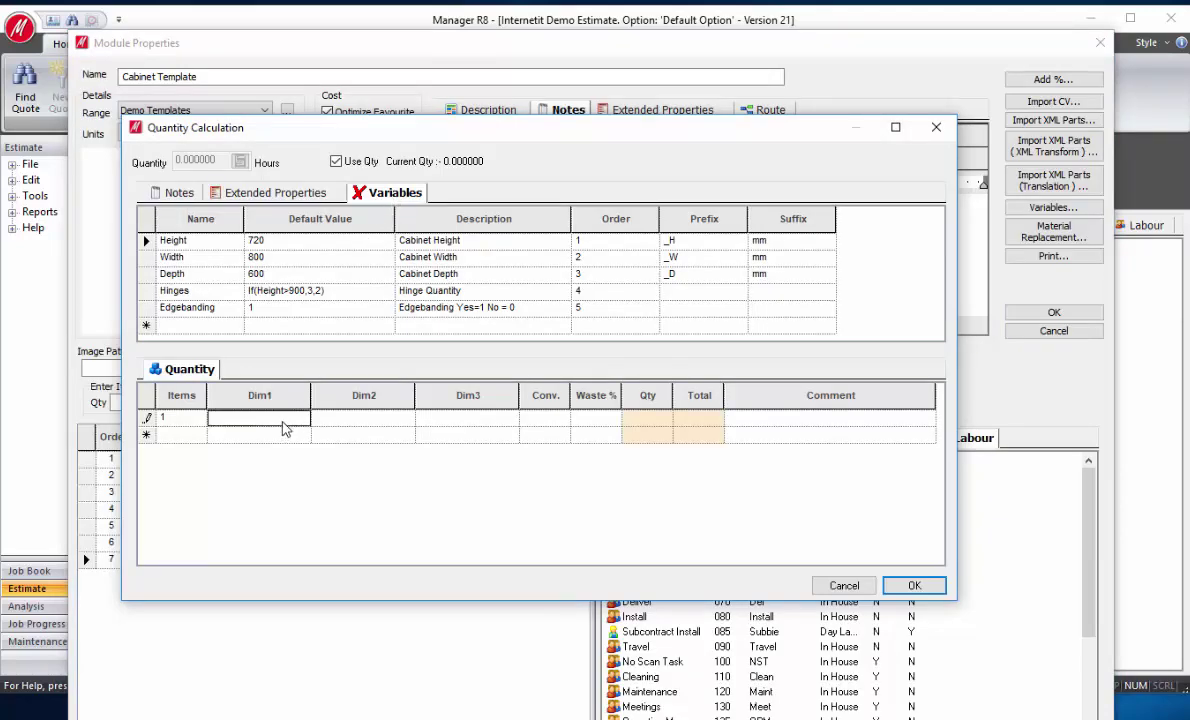
text(Width/1000)
key(Tab)
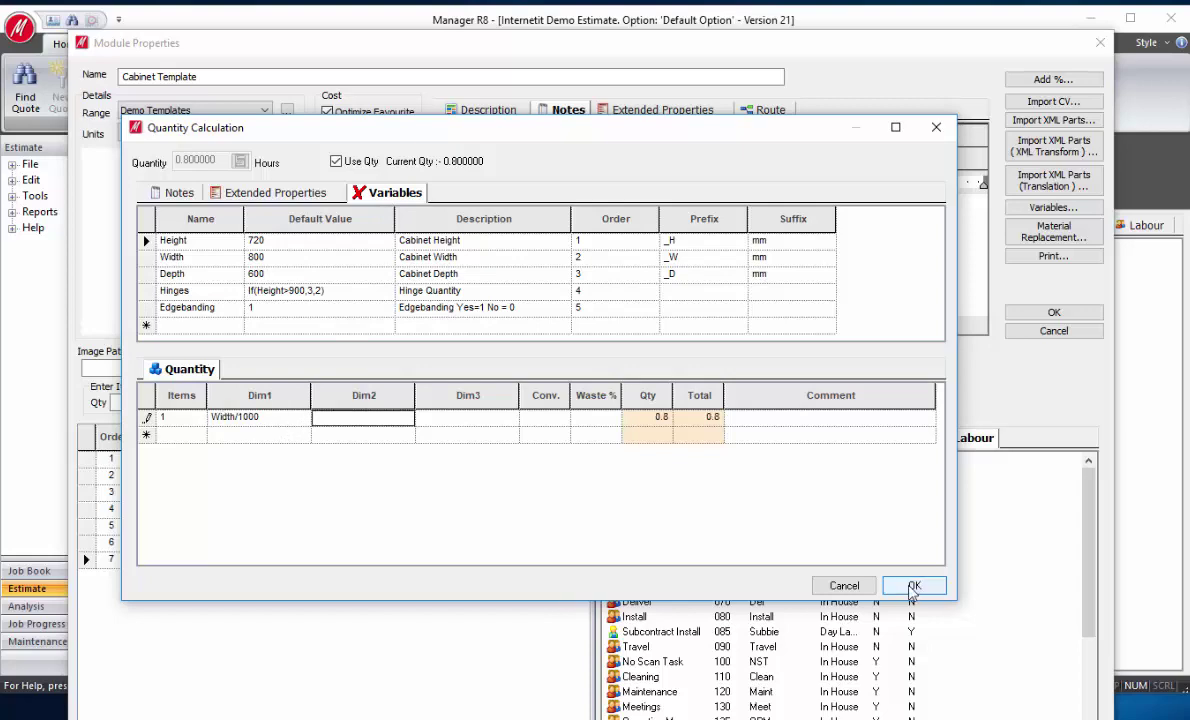
click(912, 586)
- Assign the Cabinet Template module to the Demo Templates range and save the module
click(265, 110)
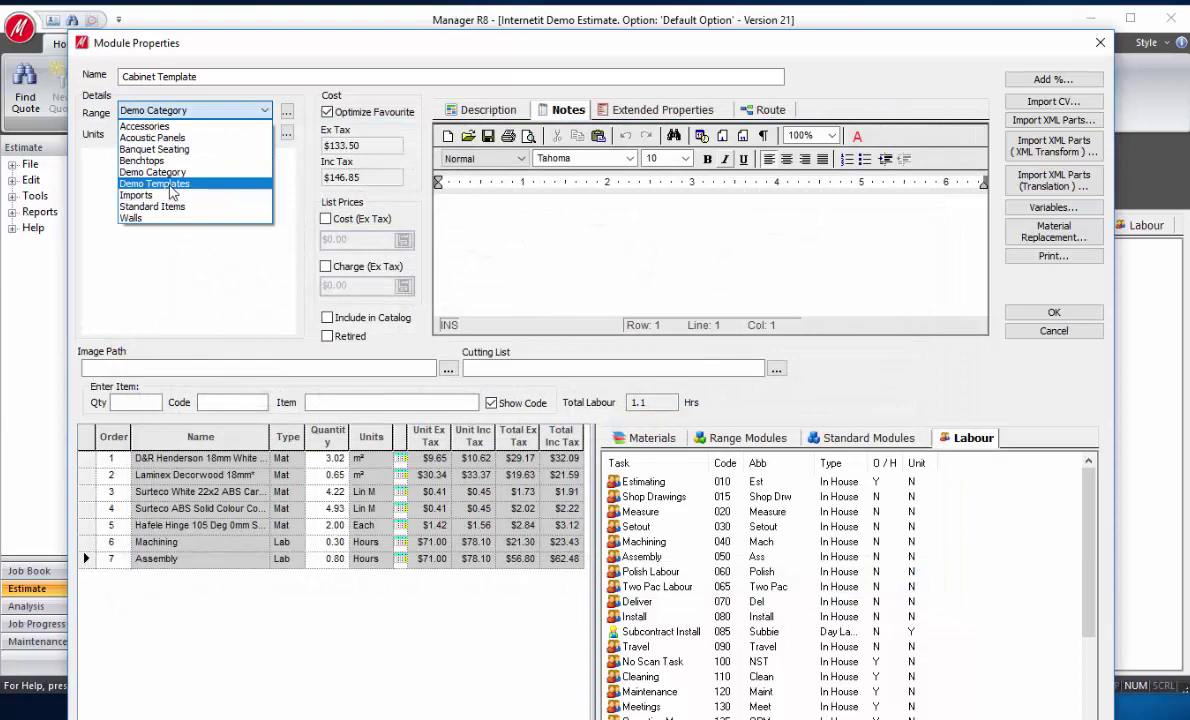
click(168, 184)
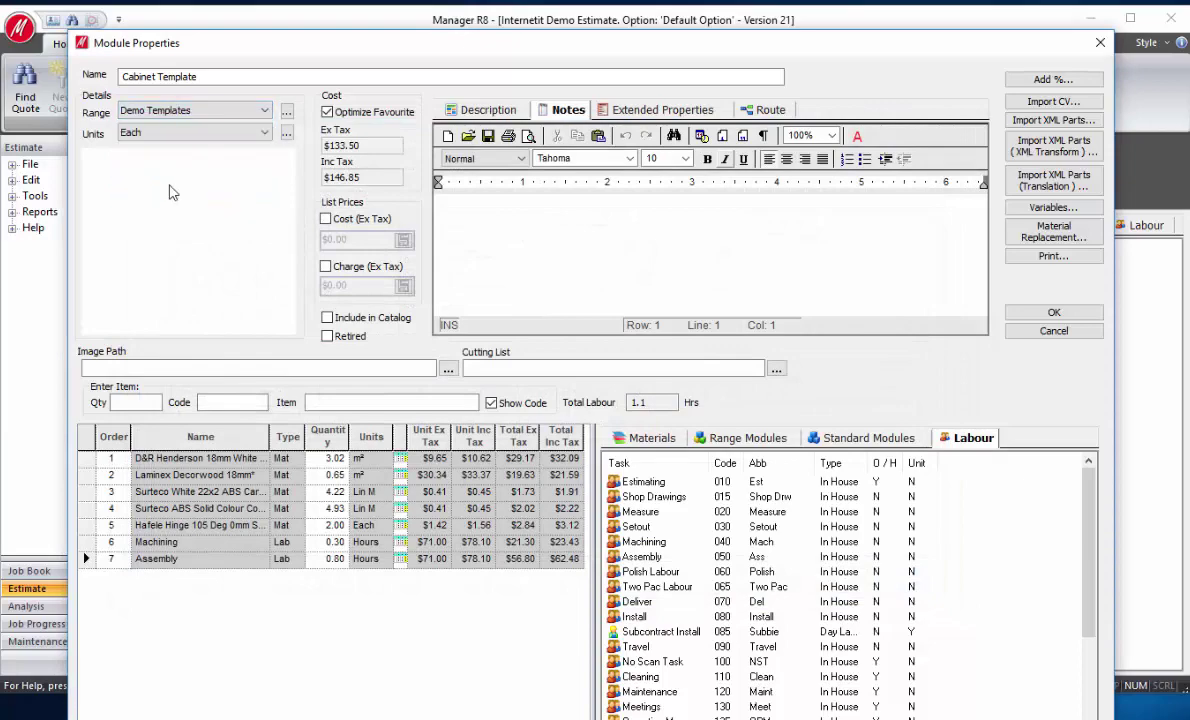
click(1056, 314)
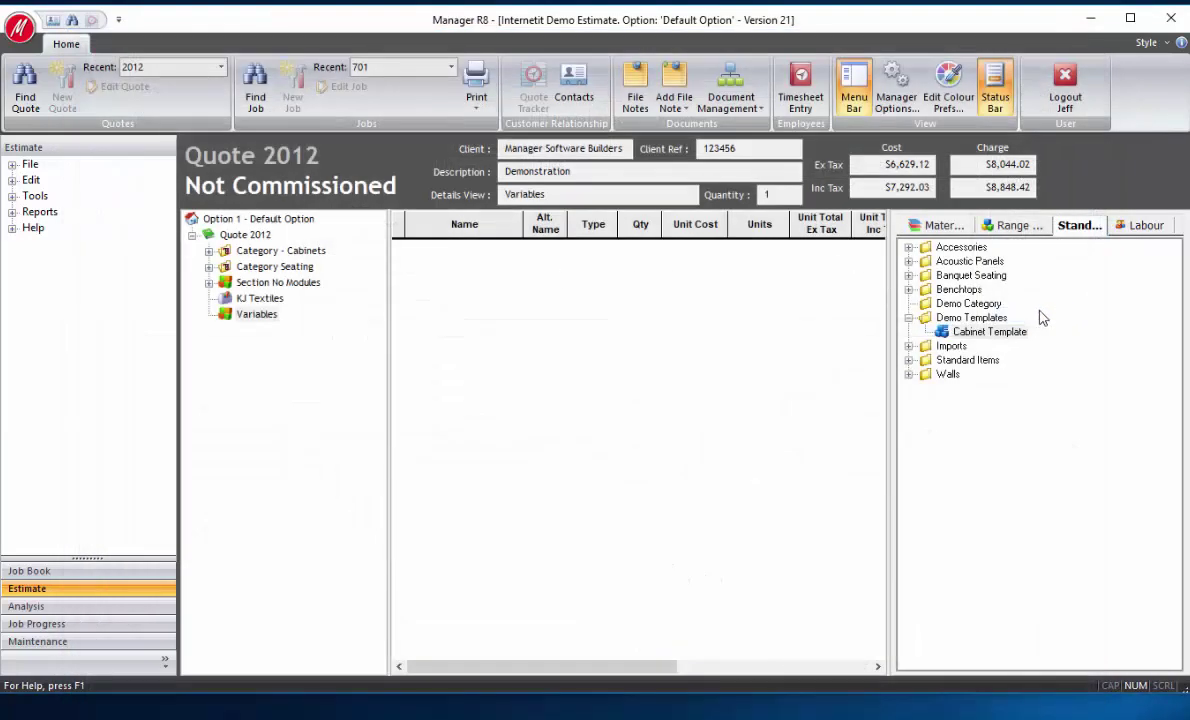
- Clone the Cabinet Template standard module and open the properties of the copy
right_click(968, 336)
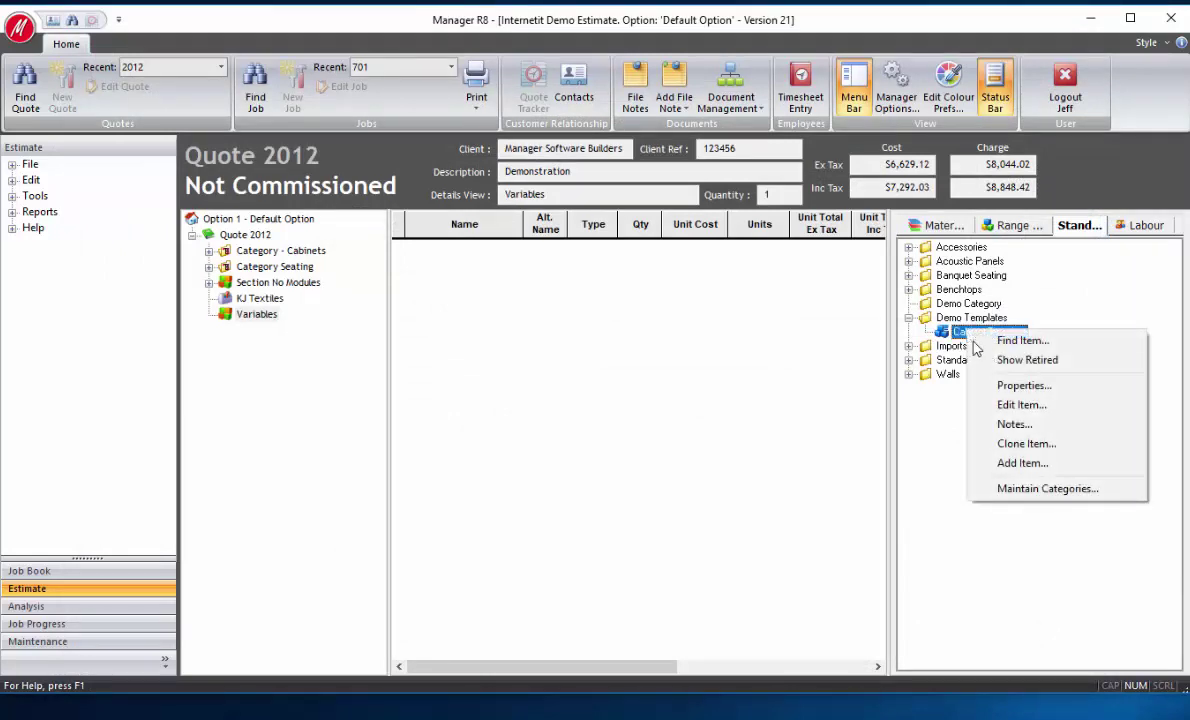
click(1008, 446)
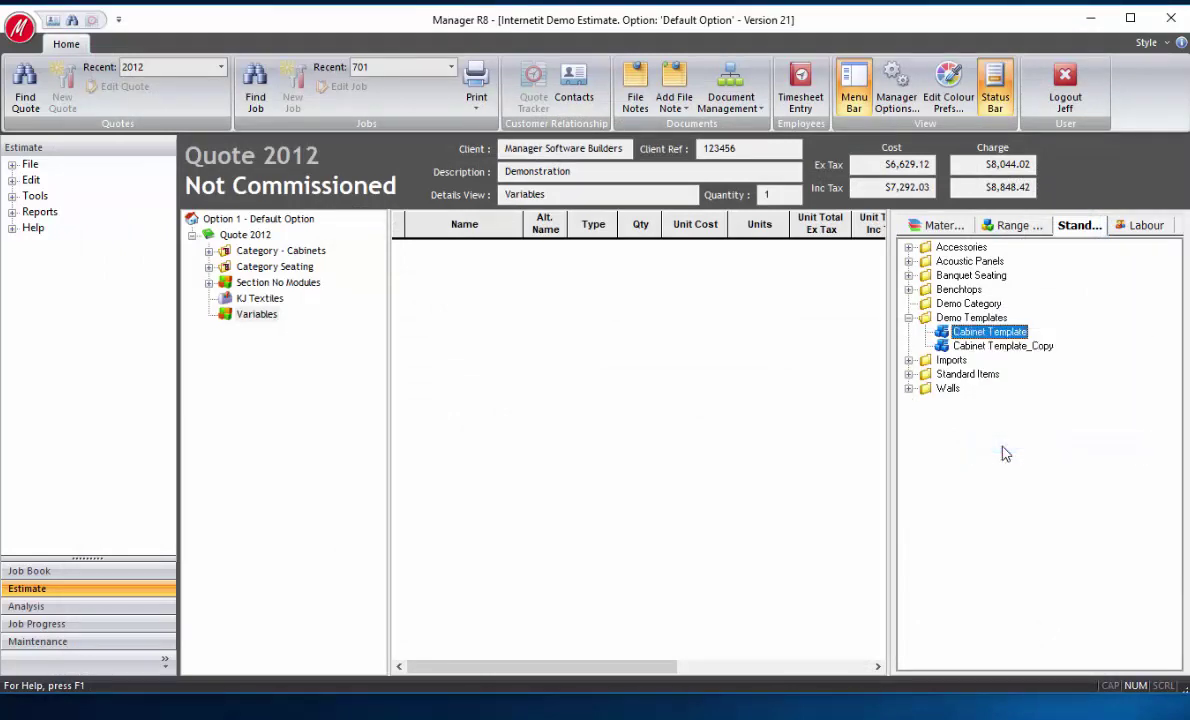
double_click(1003, 346)
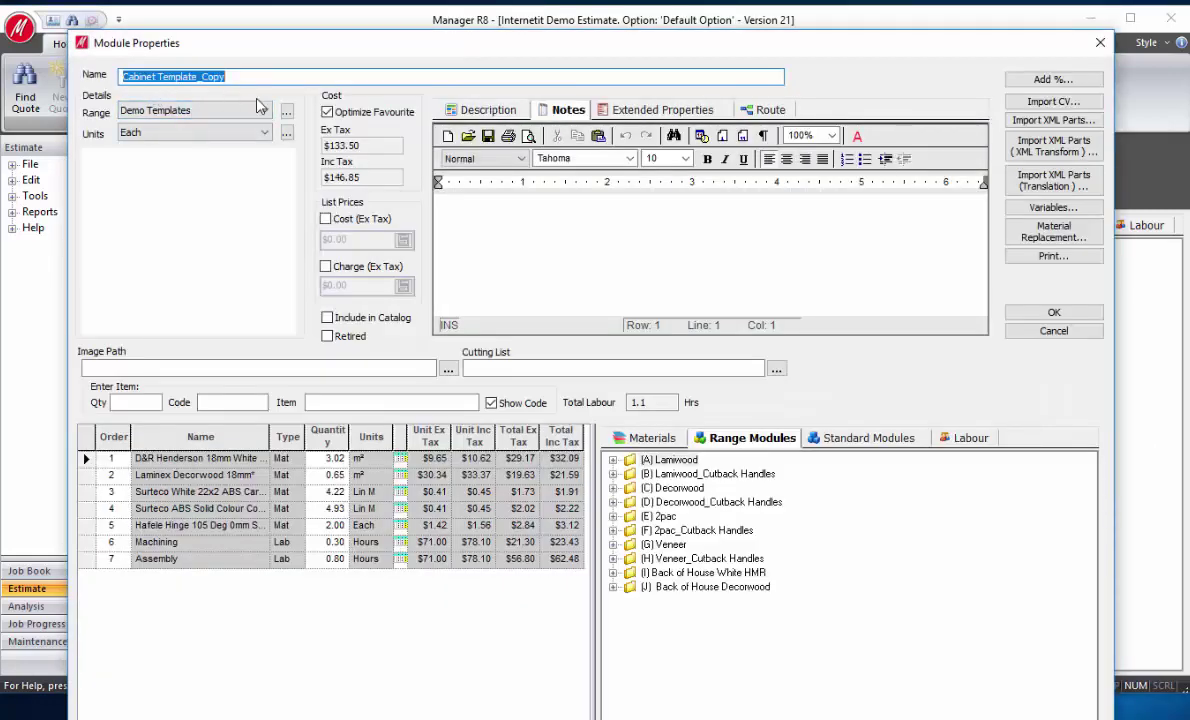
- Rename the cloned module Base Cabinet, assign it to the Demo Category range and save it
text(Base Cabinet)
key(Tab)
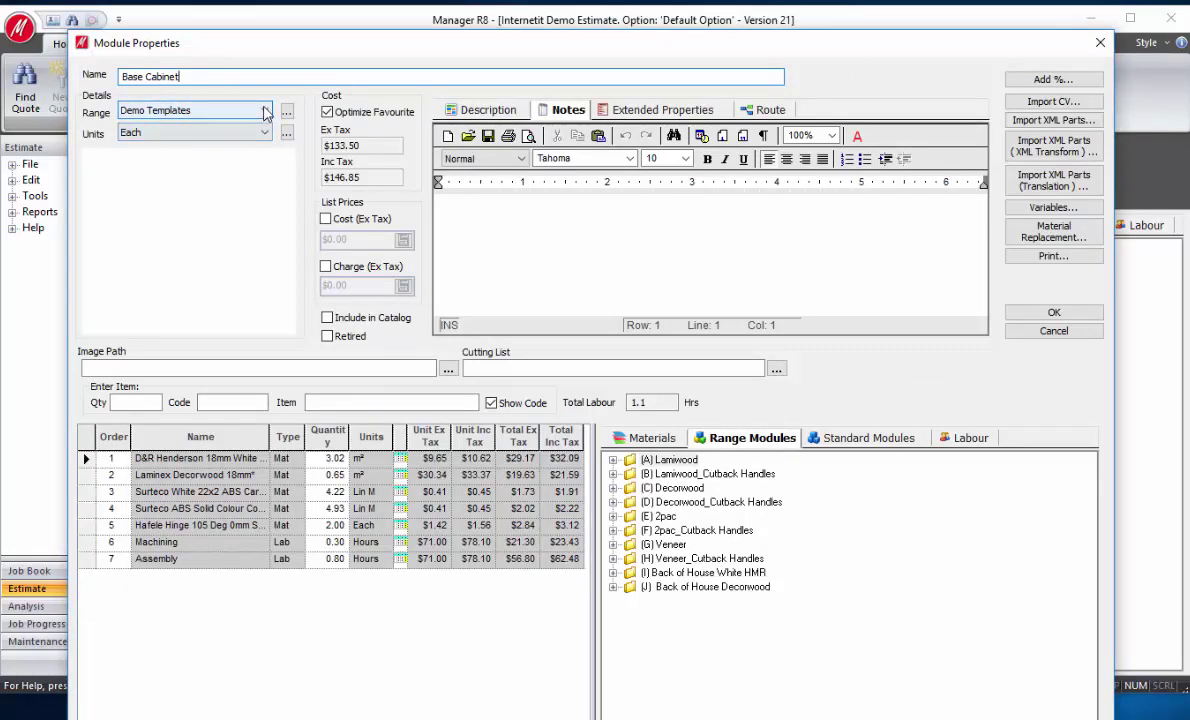
click(265, 110)
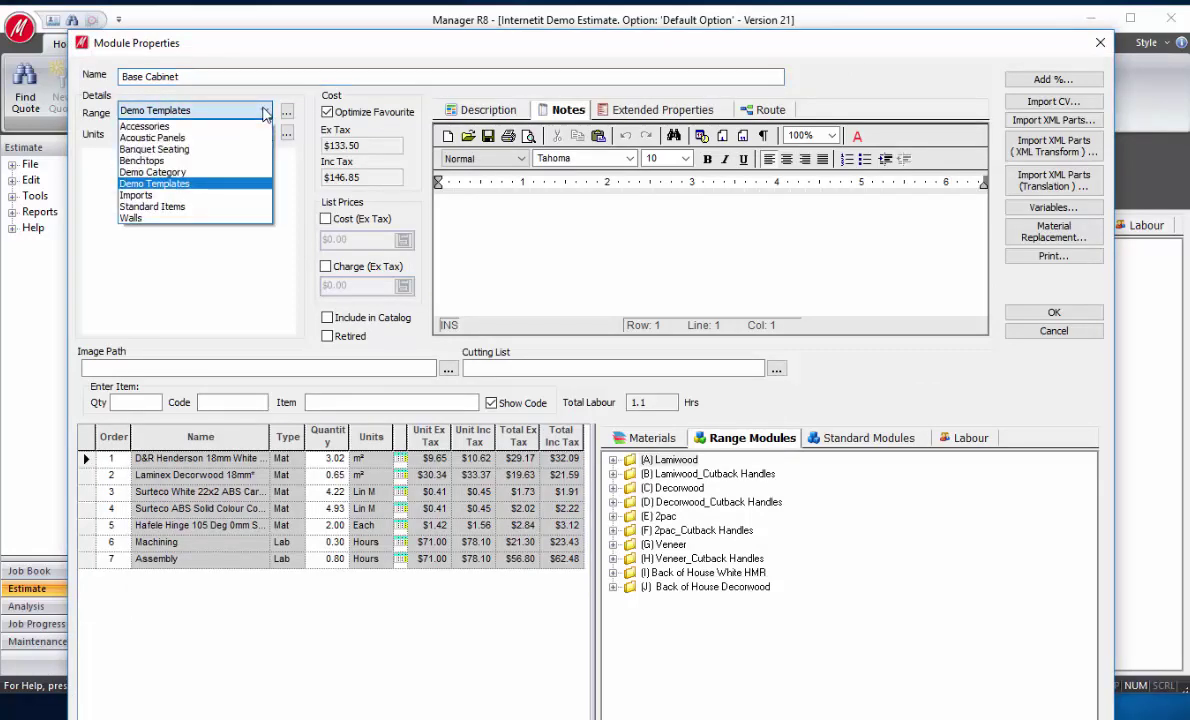
click(165, 174)
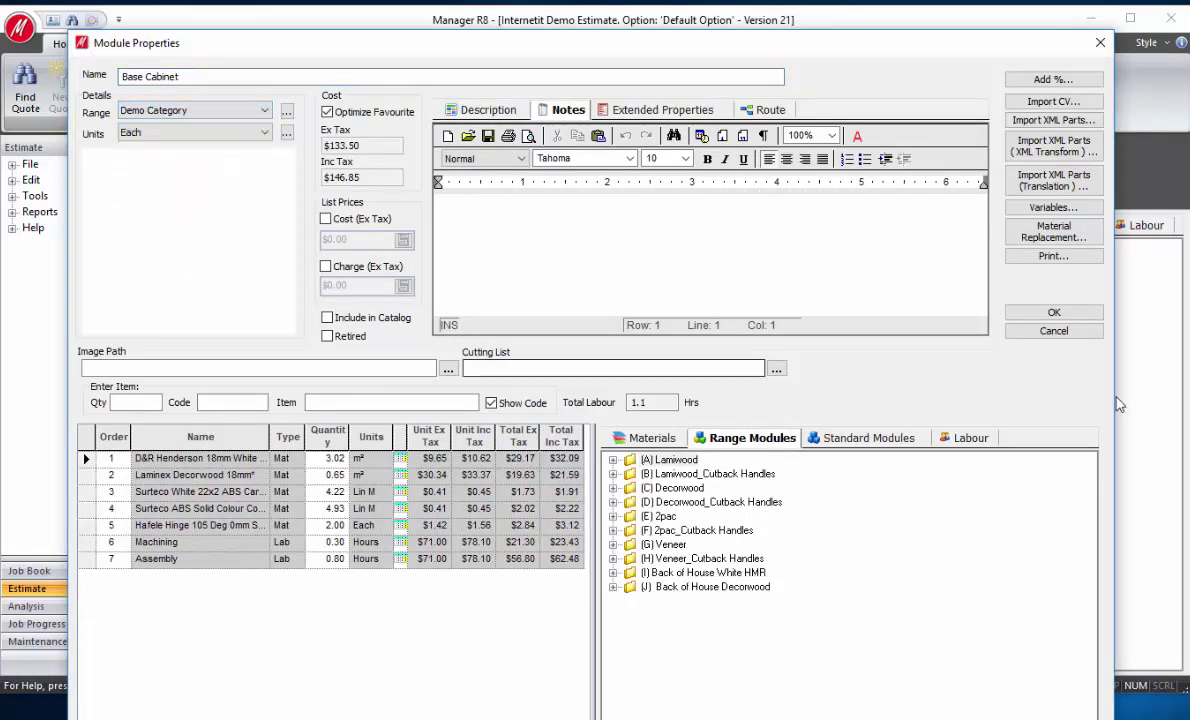
click(1054, 314)
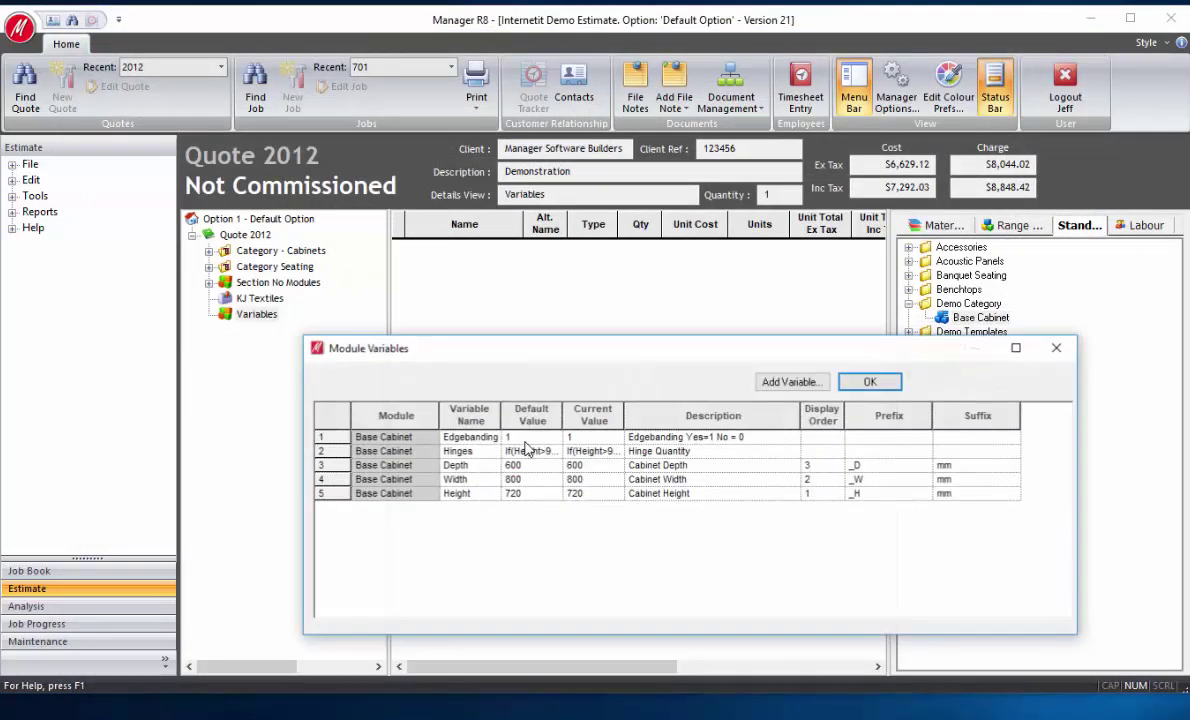
- Add one Base Cabinet with Width 1000 and Height 900 to the Variables section and open its item list
click(597, 484)
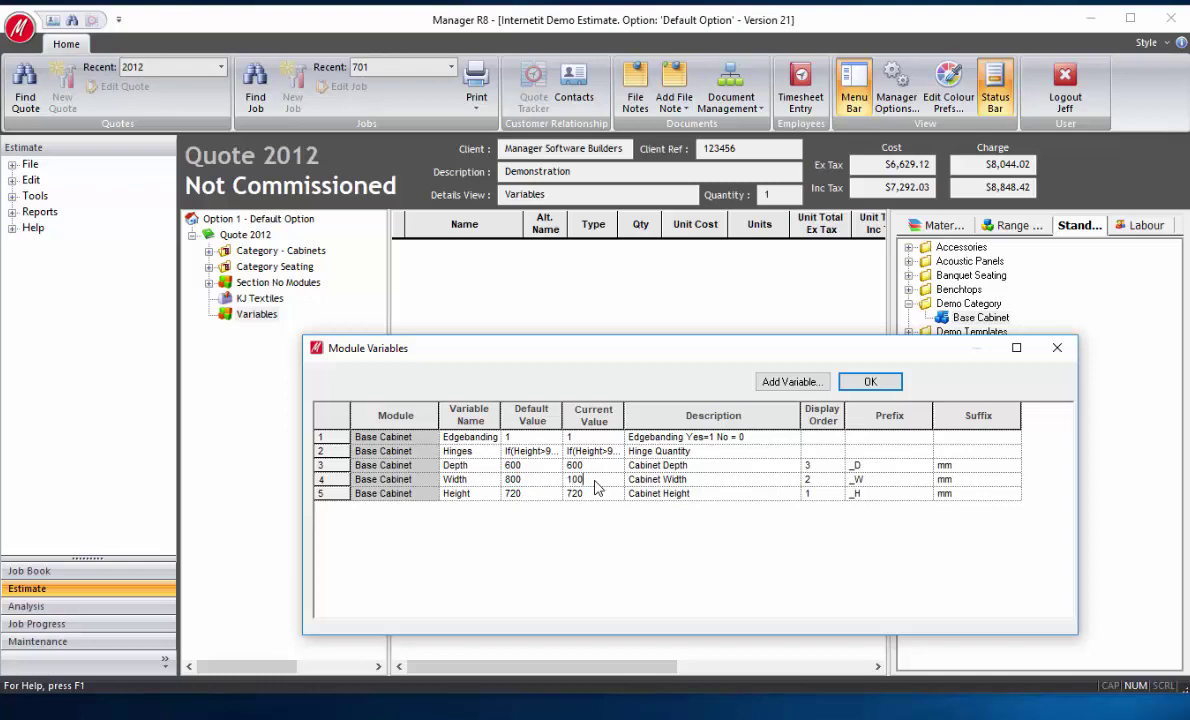
click(593, 494)
text(900)
click(868, 382)
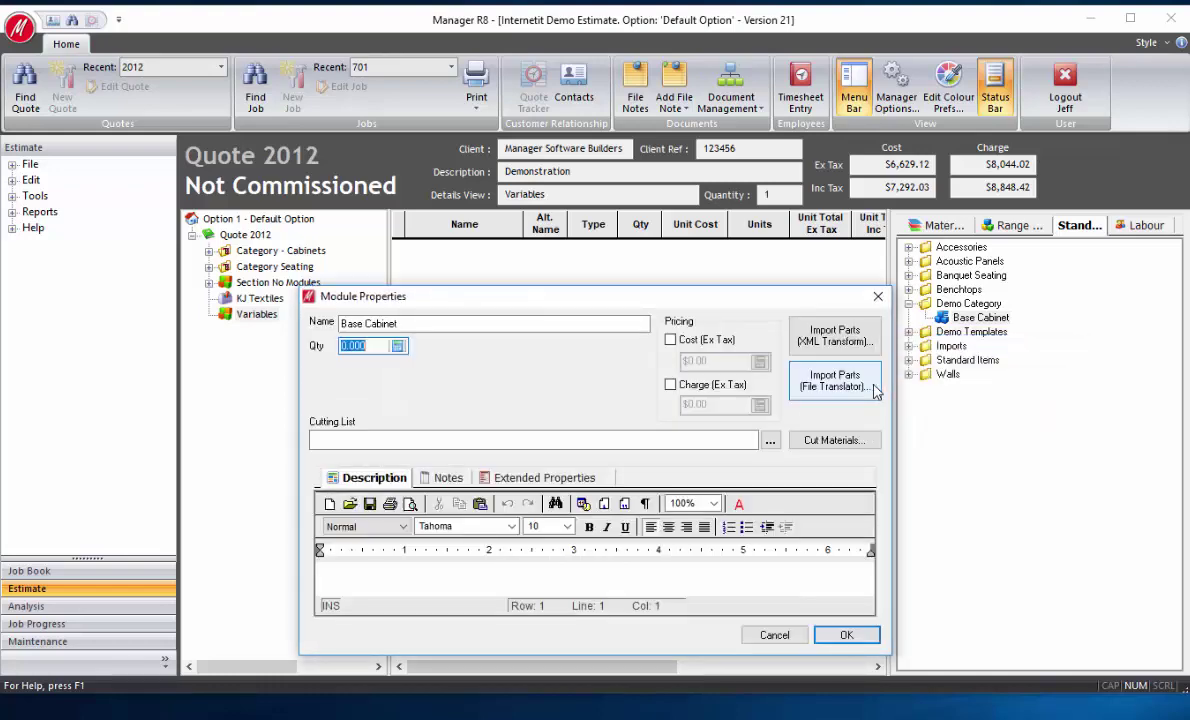
key(Return)
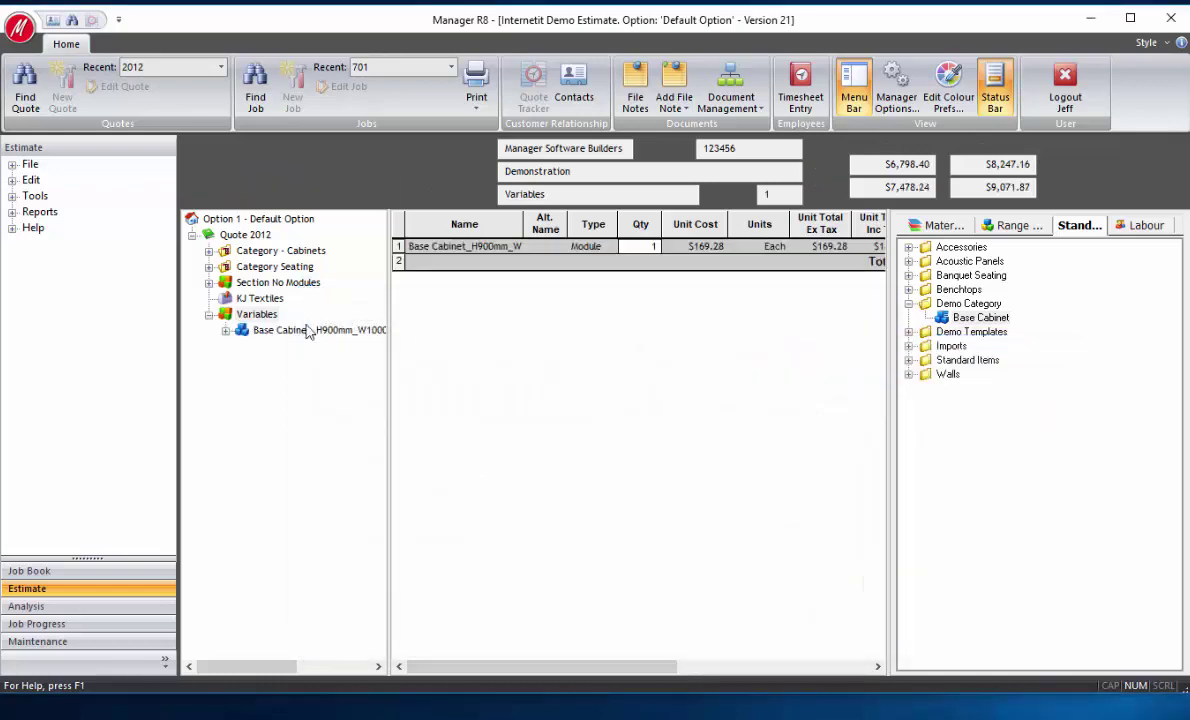
click(252, 331)
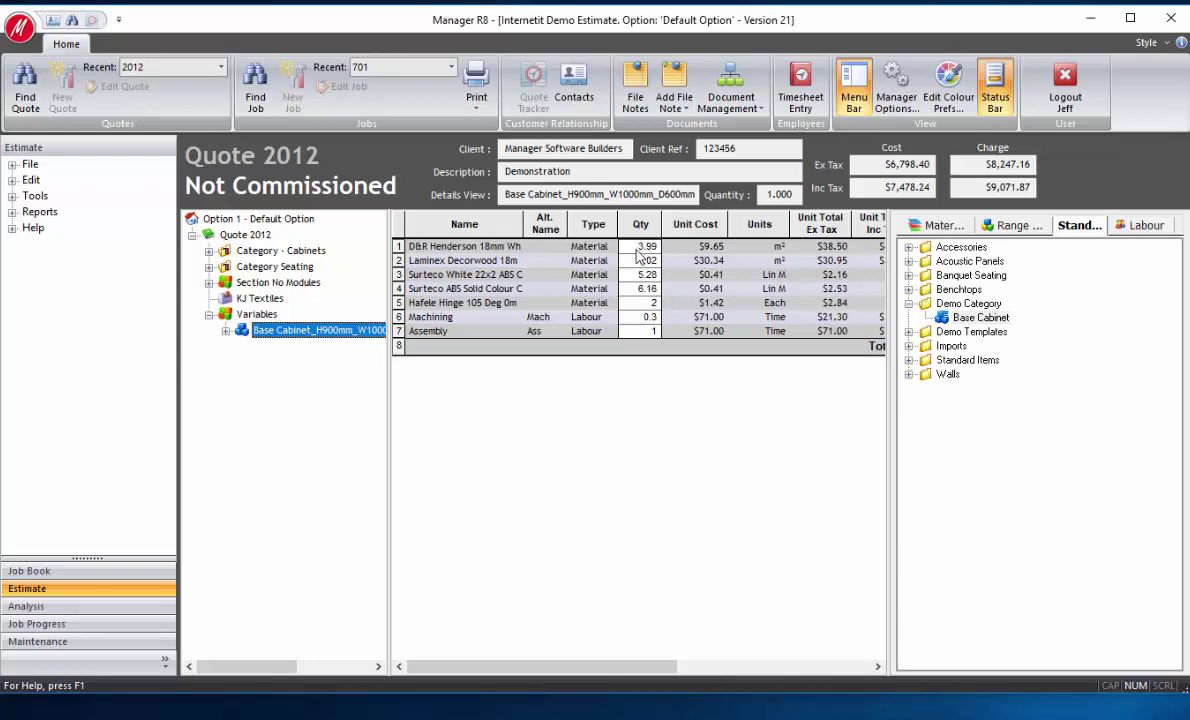
- Add another Base Cabinet with Height 1200 and Width 700 to the Variables section and open its item list
click(257, 314)
drag(975, 317, 620, 414)
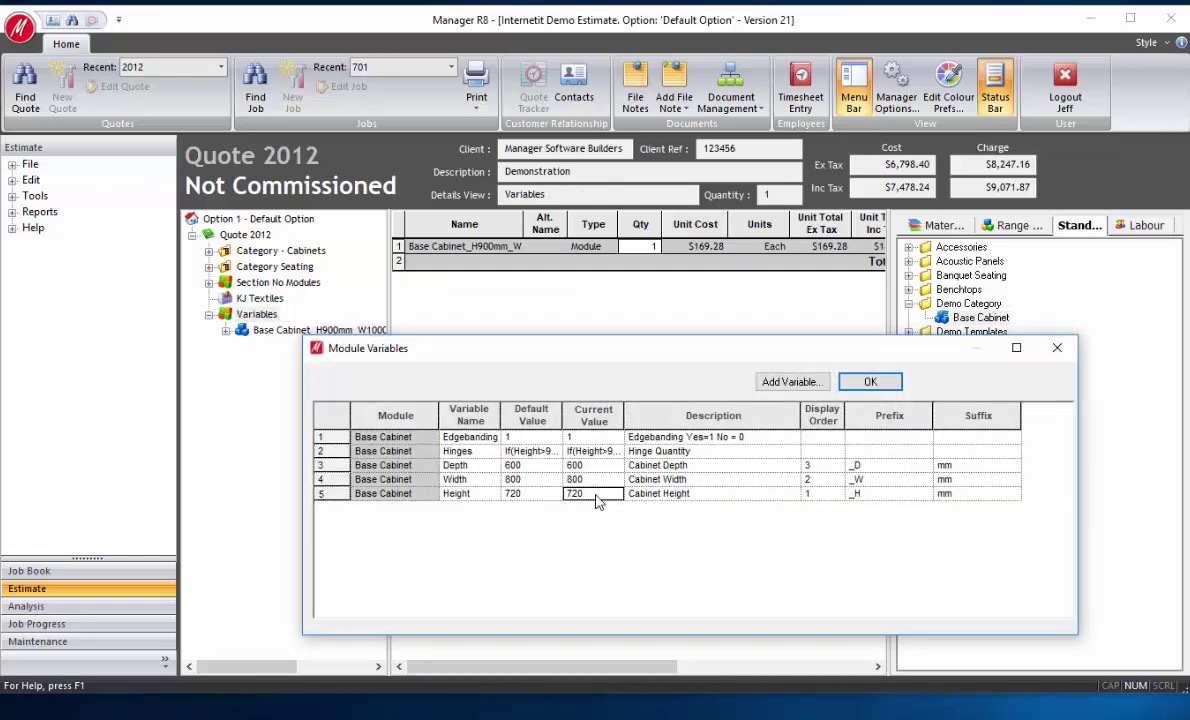
text(1200)
click(589, 481)
double_click(589, 481)
text(7)
click(869, 381)
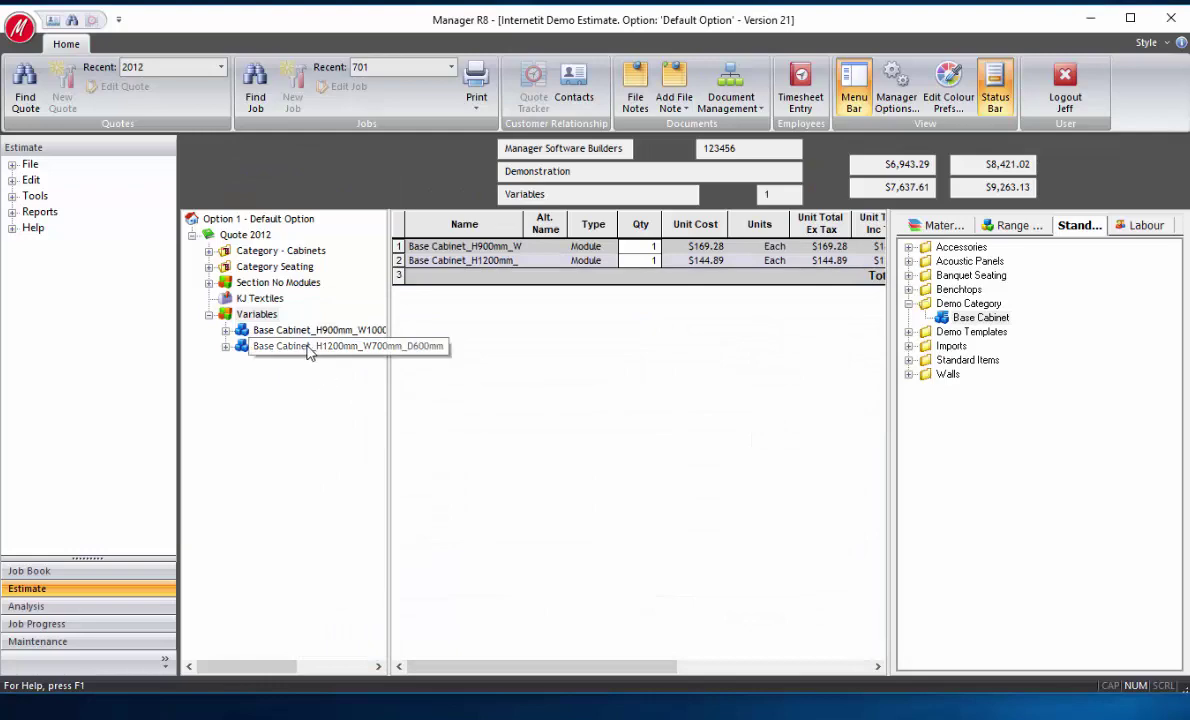
click(310, 347)
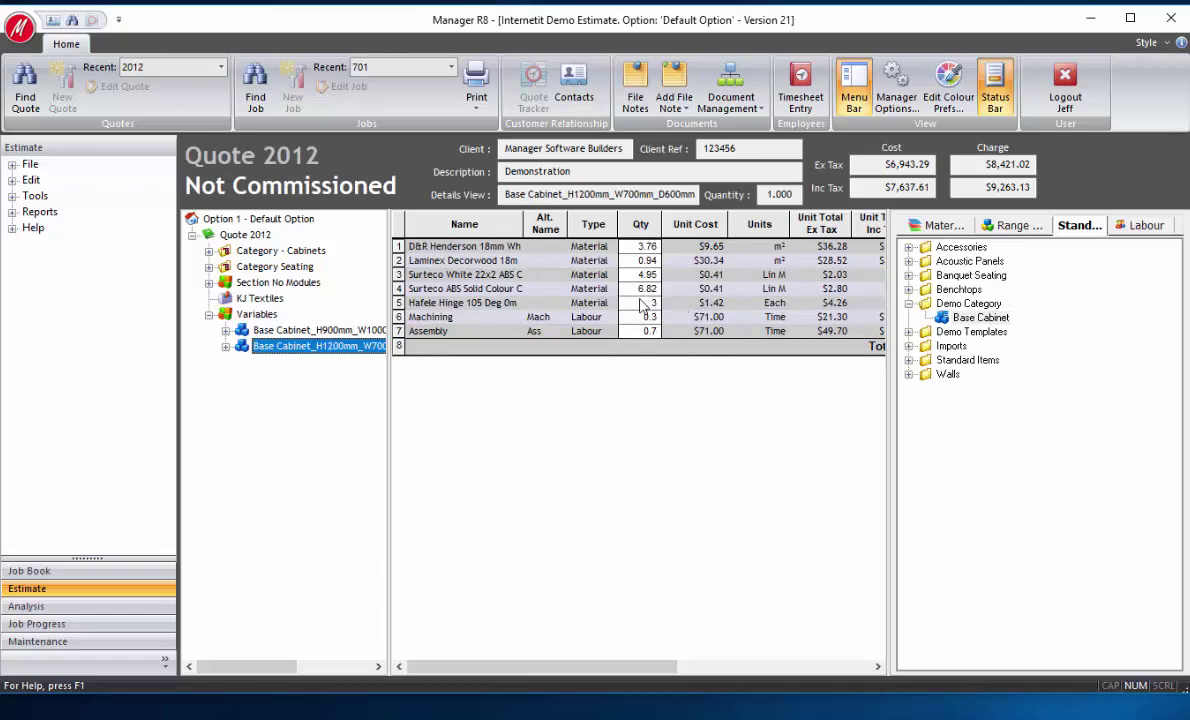
- Add a third Base Cabinet to the Variables section with Edgebanding set to 0, keeping the default dimensions, and open its item list
key(Left)
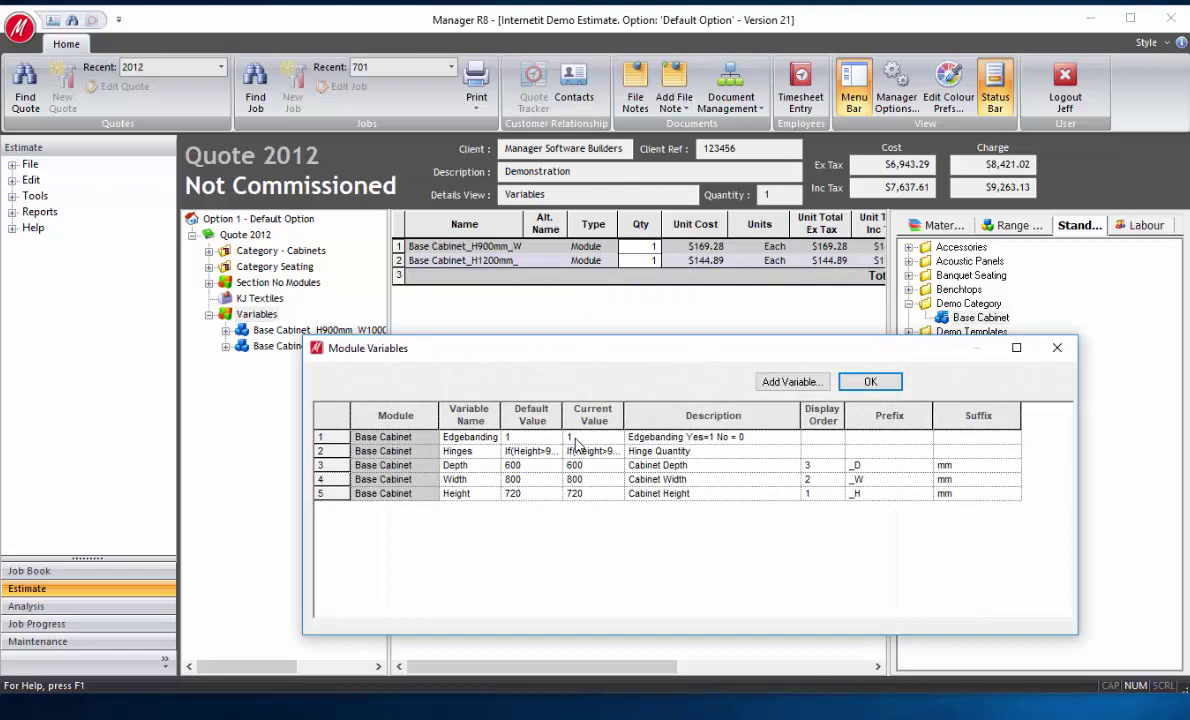
click(577, 439)
key(ctrl+a)
click(870, 383)
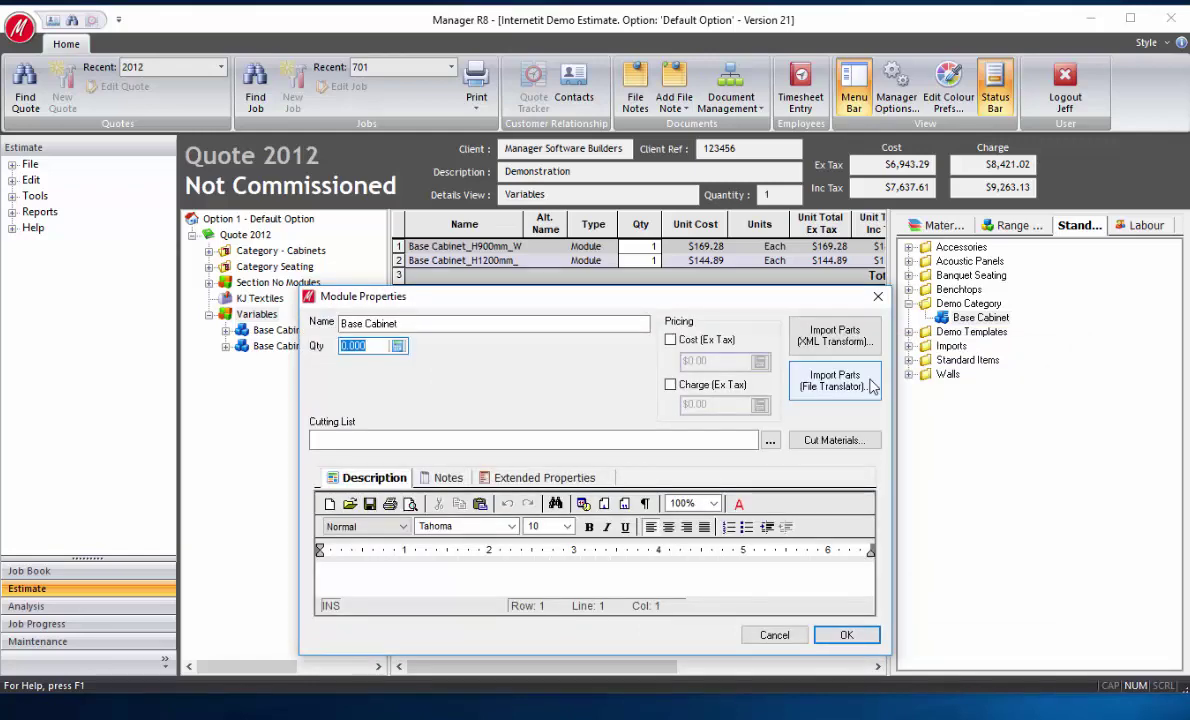
key(Return)
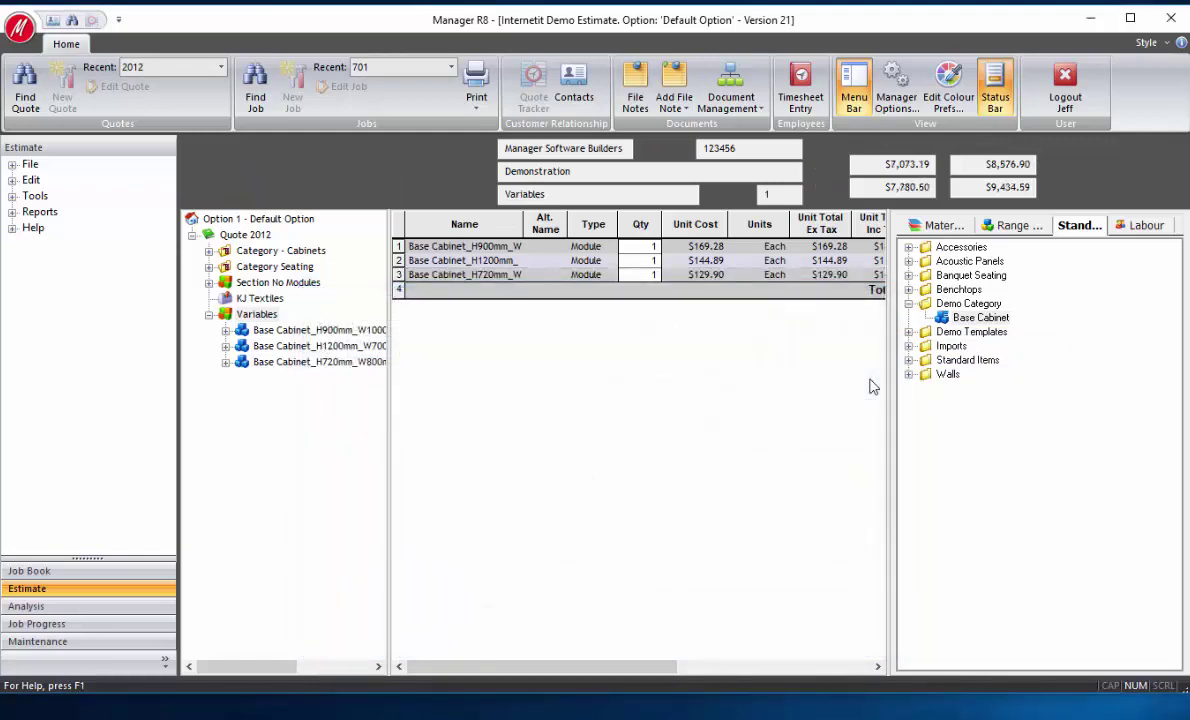
click(320, 362)
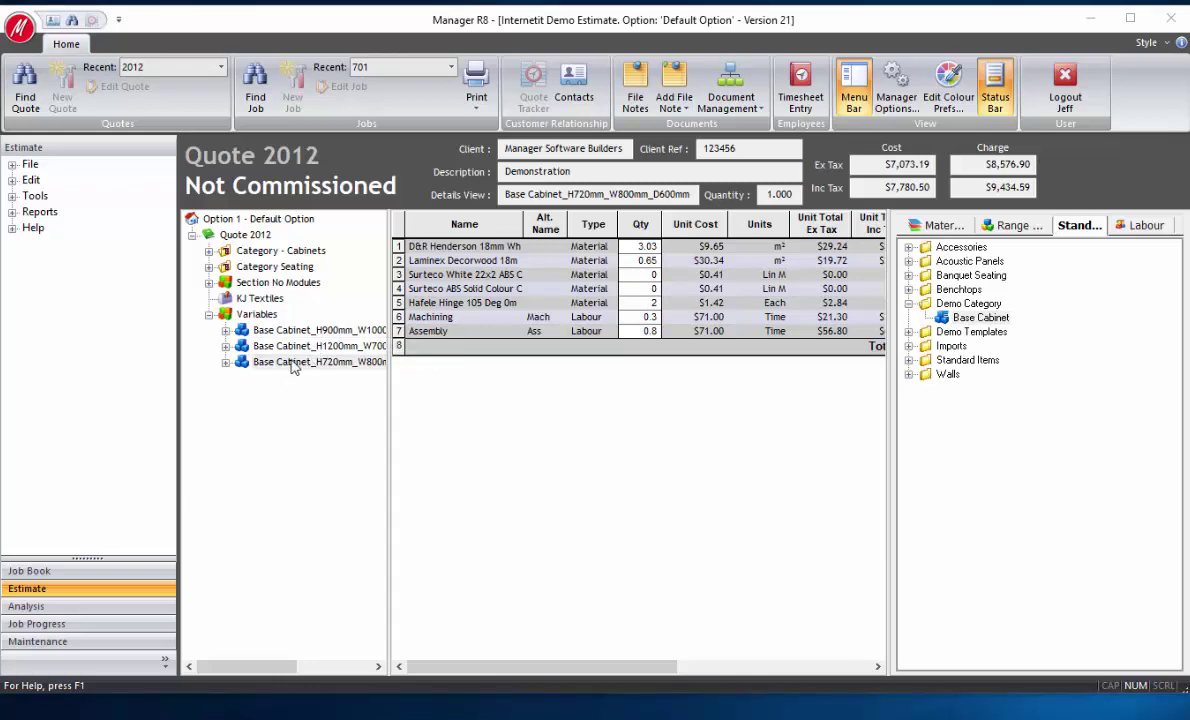
- Add a section named New Module On The Fly to Quote 2012 and open it
key(Insert)
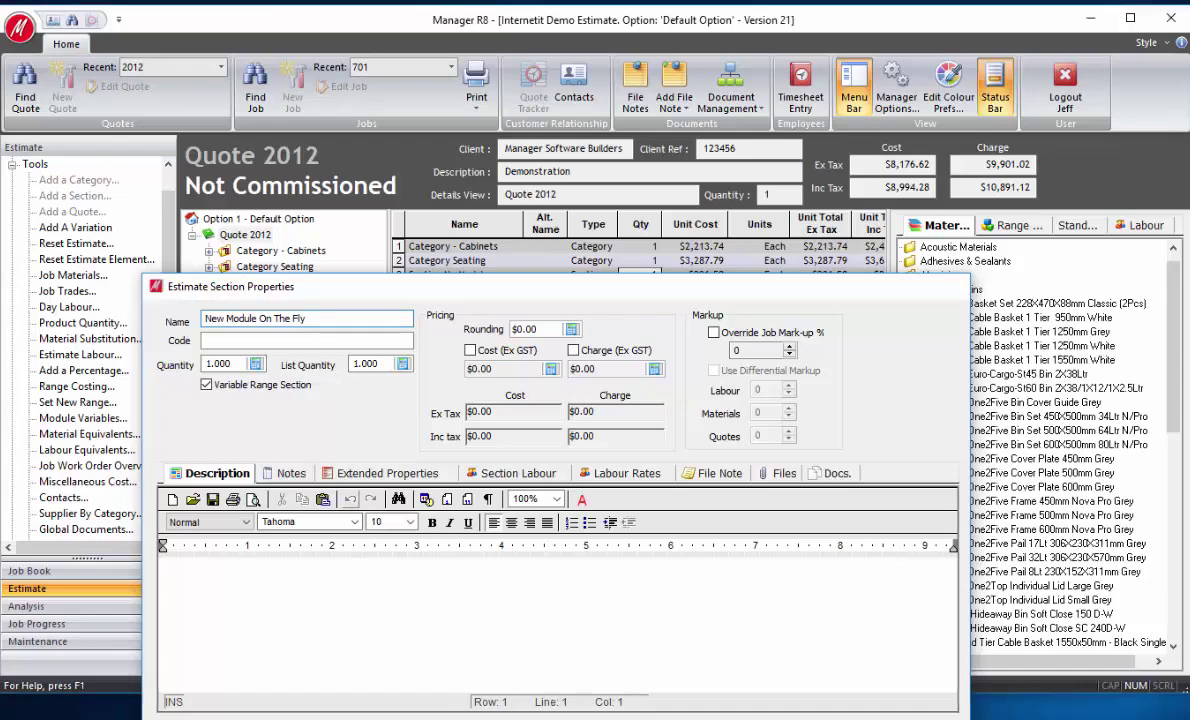
key(Return)
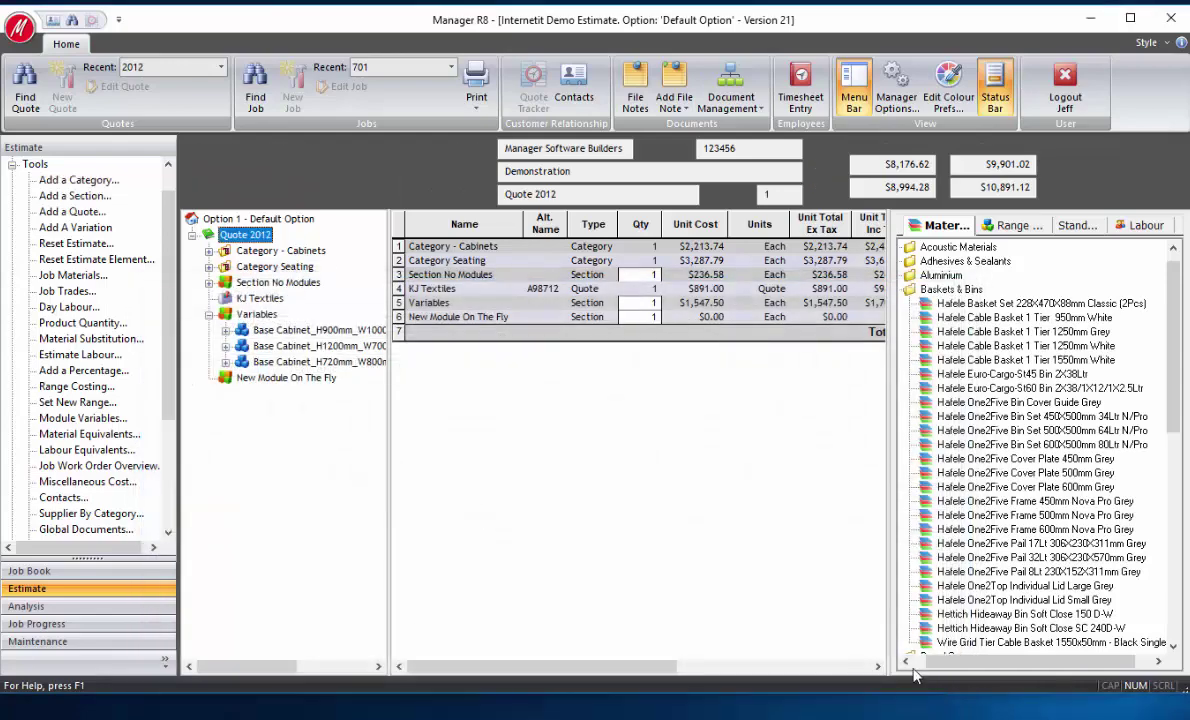
click(273, 380)
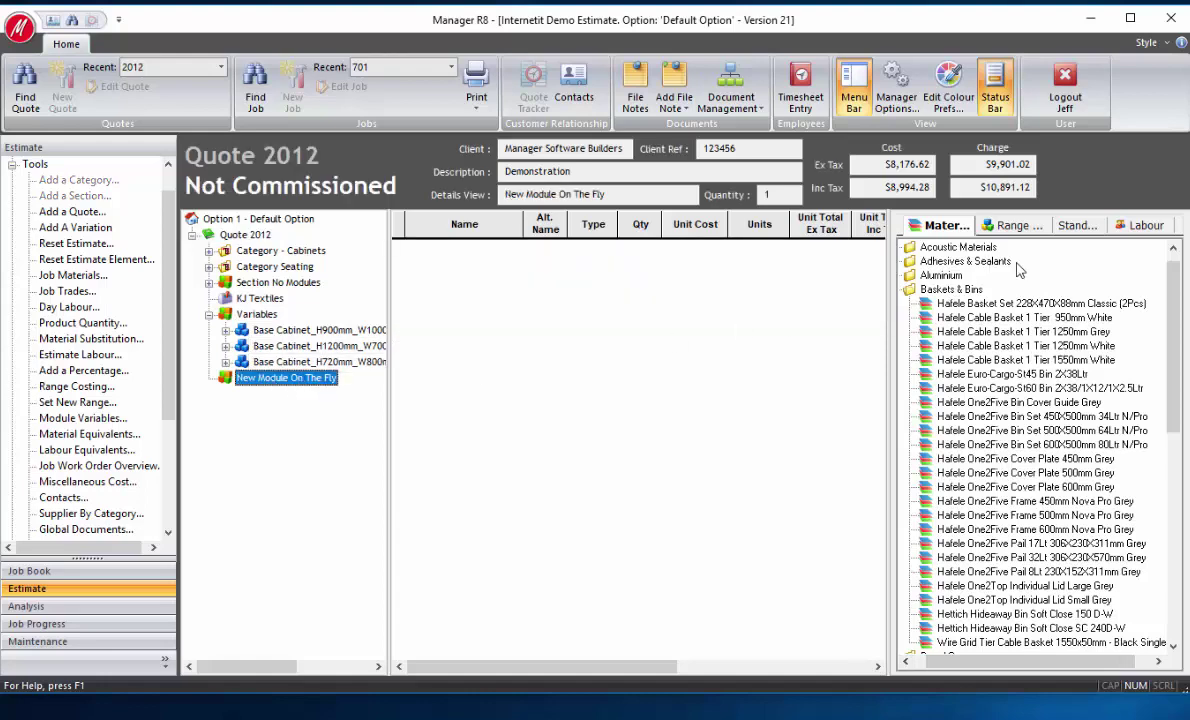
- Add 1 Hafele Cable Basket 1 Tier 1250mm White and 2 Hafele One2Five Bin Cover Guide Grey to the new section
click(948, 290)
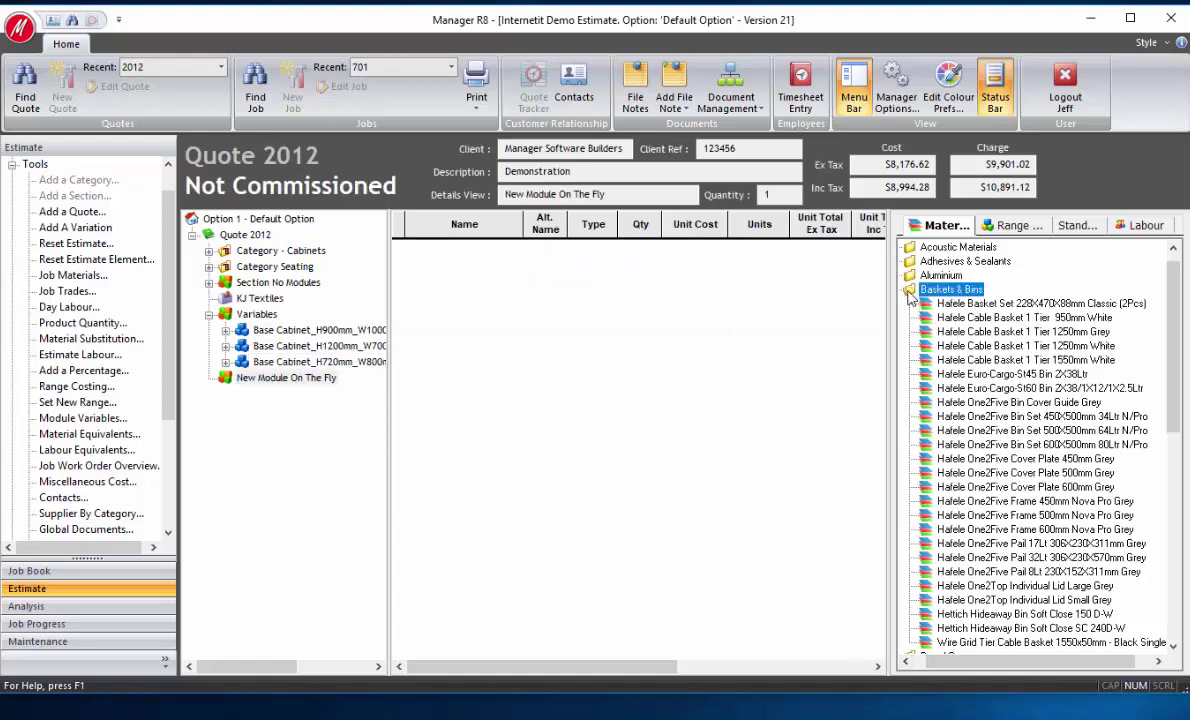
drag(985, 345, 648, 400)
text(1)
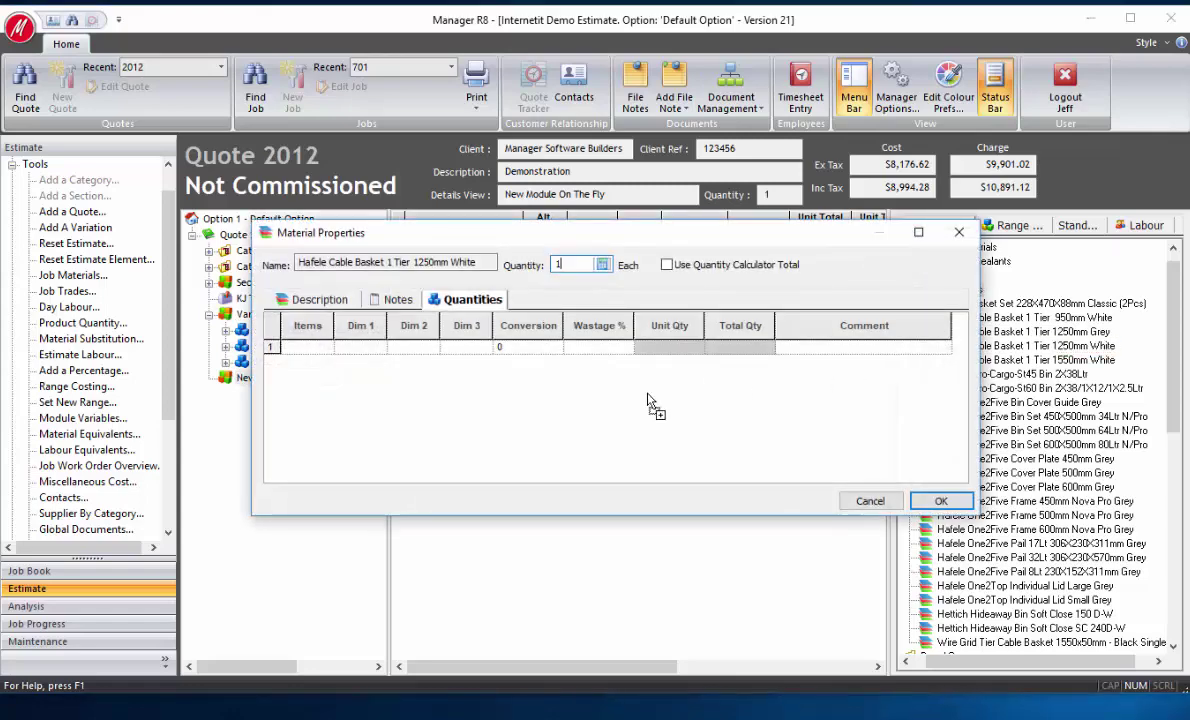
click(935, 500)
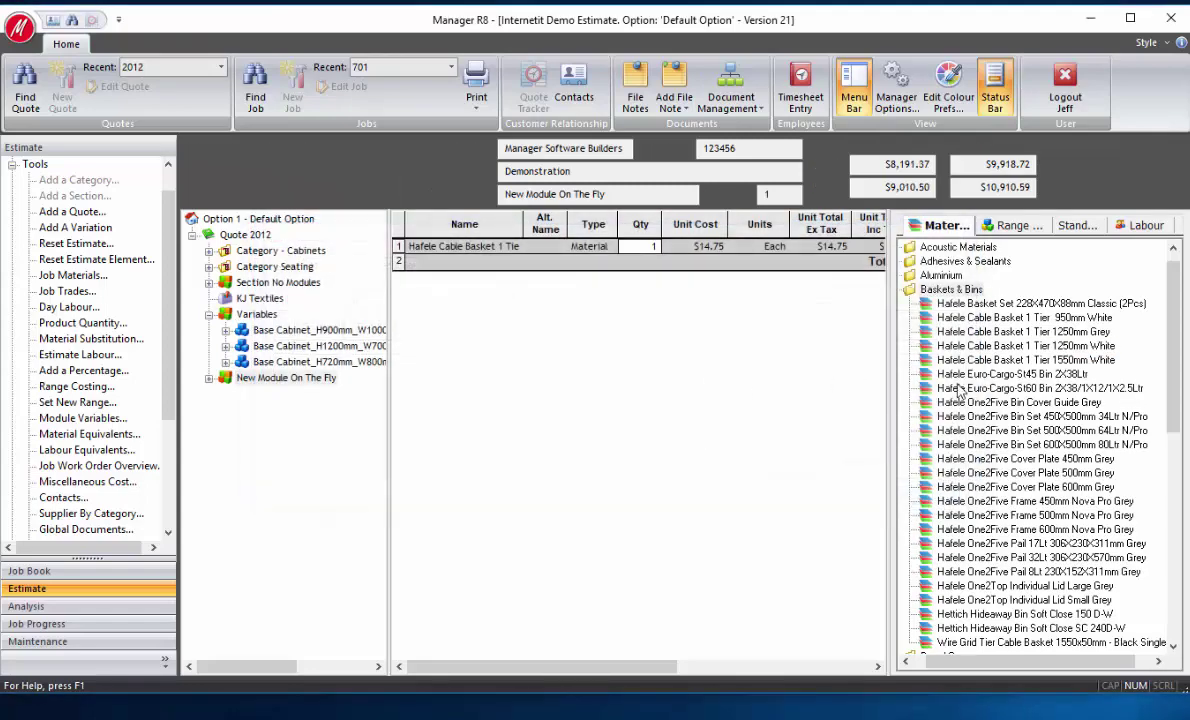
drag(955, 405, 690, 450)
text(2)
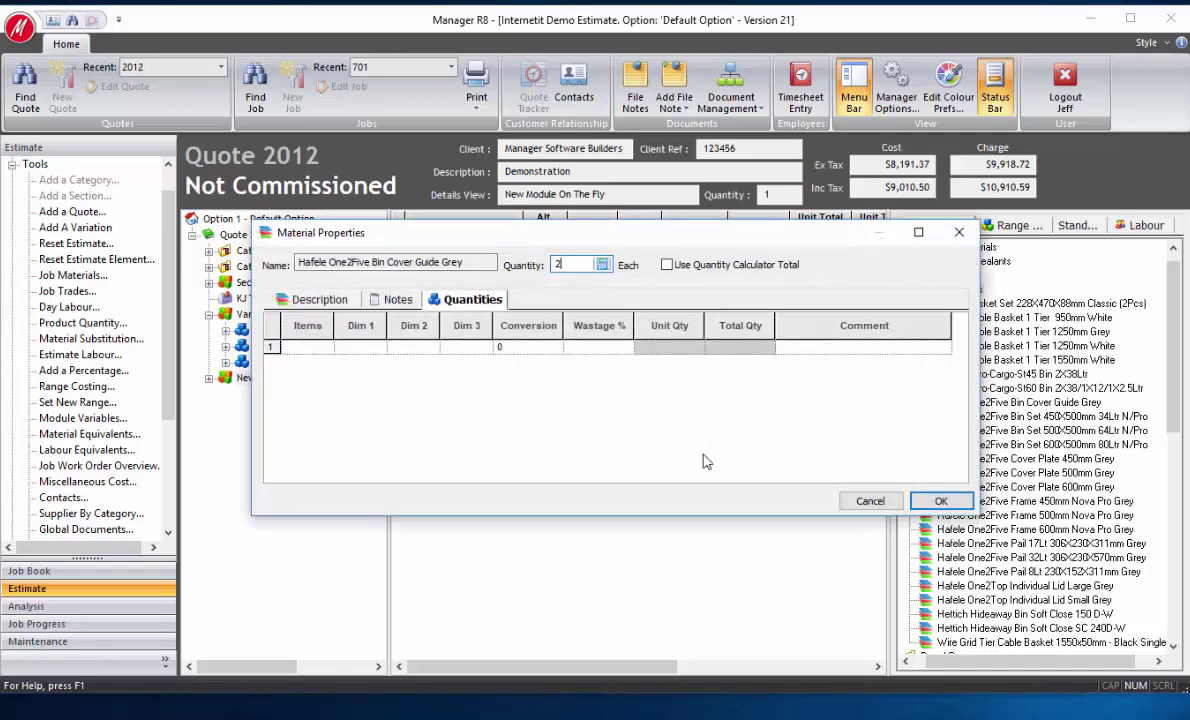
click(940, 500)
- Add 4 Hafele Adjusting Screw M10 Galv/Blk 50mm from the Castors & Feet materials to the section
double_click(909, 290)
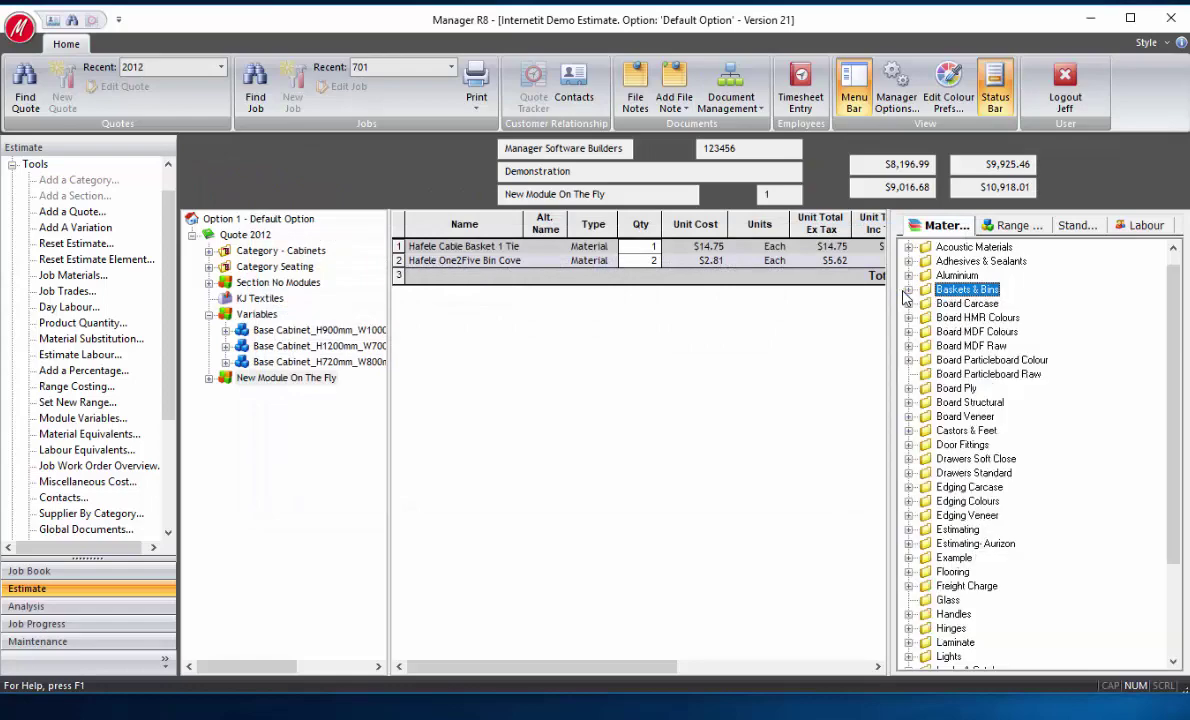
click(909, 430)
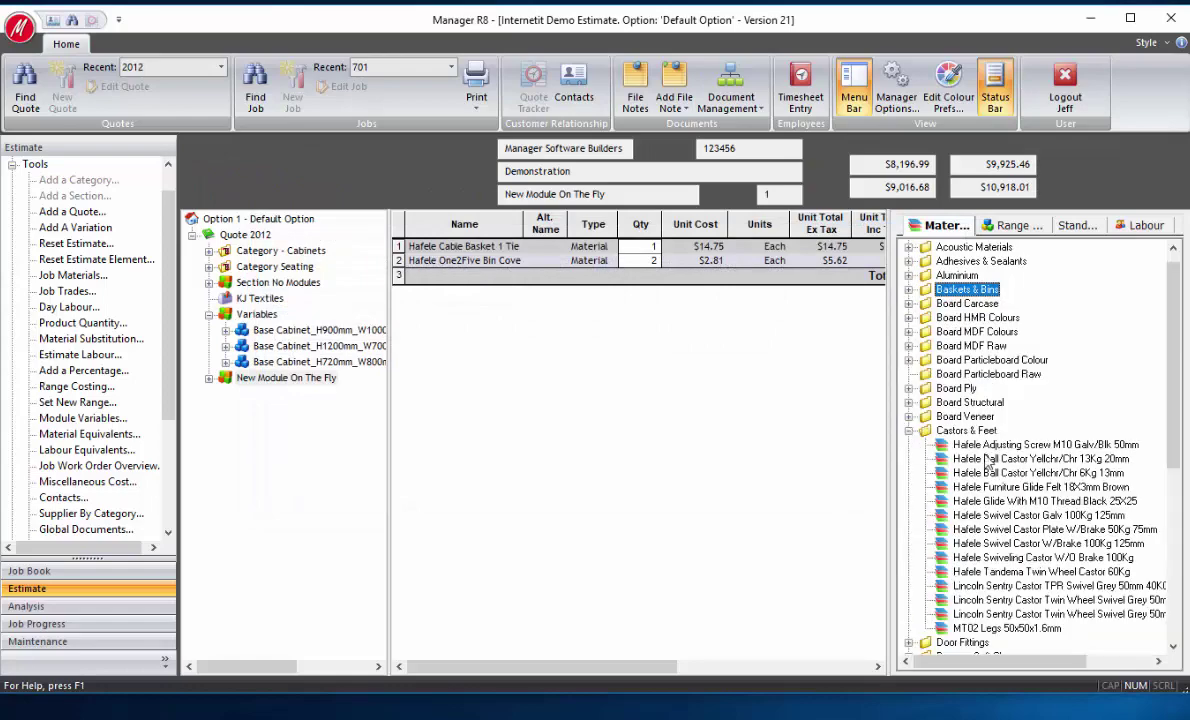
drag(993, 452, 760, 494)
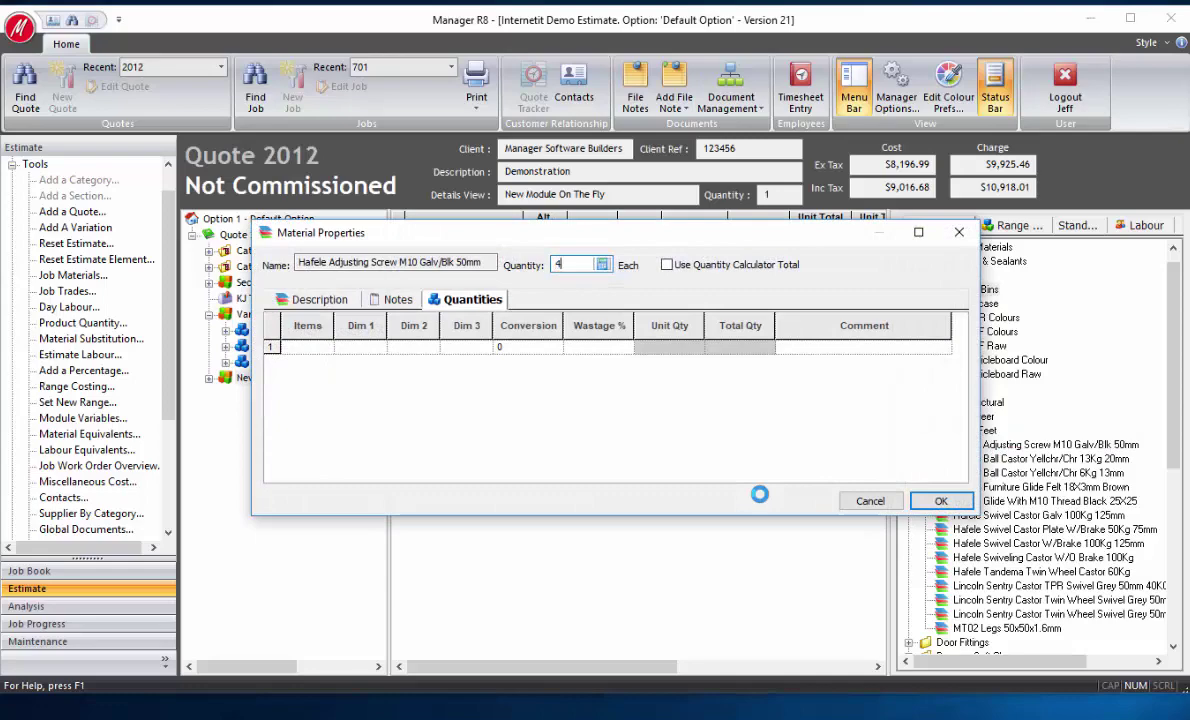
click(938, 500)
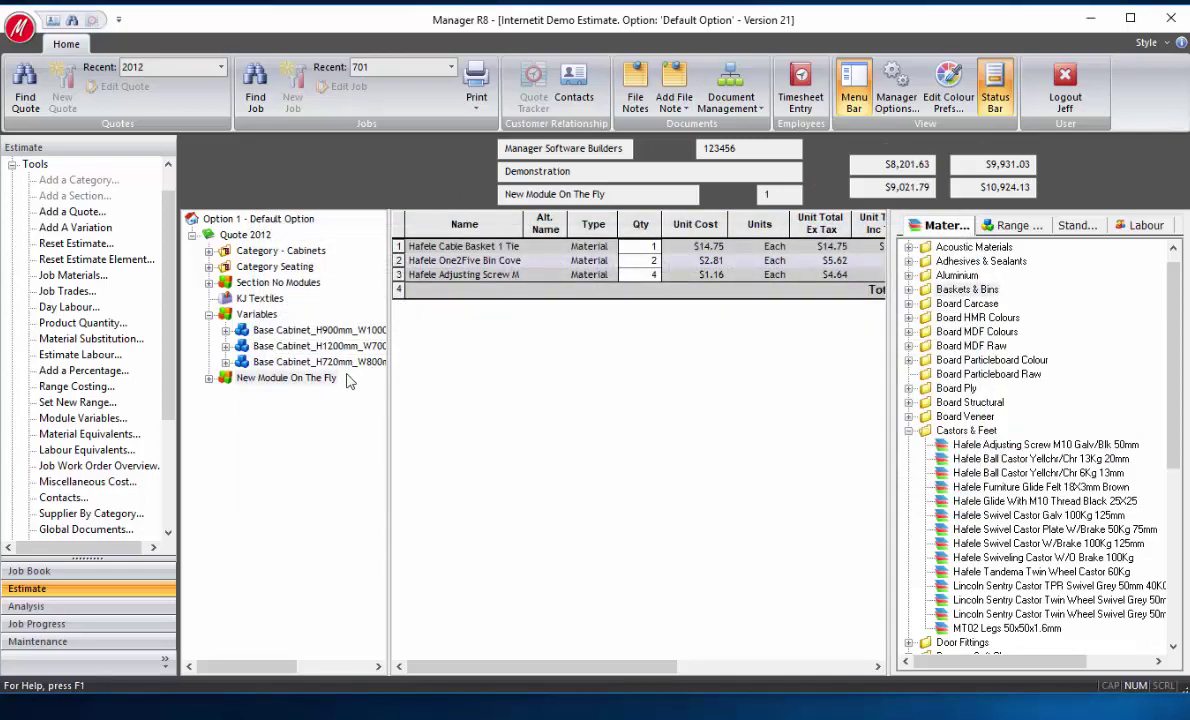
- Convert the New Module On The Fly section to a standard module in Demo Category and save it
right_click(287, 379)
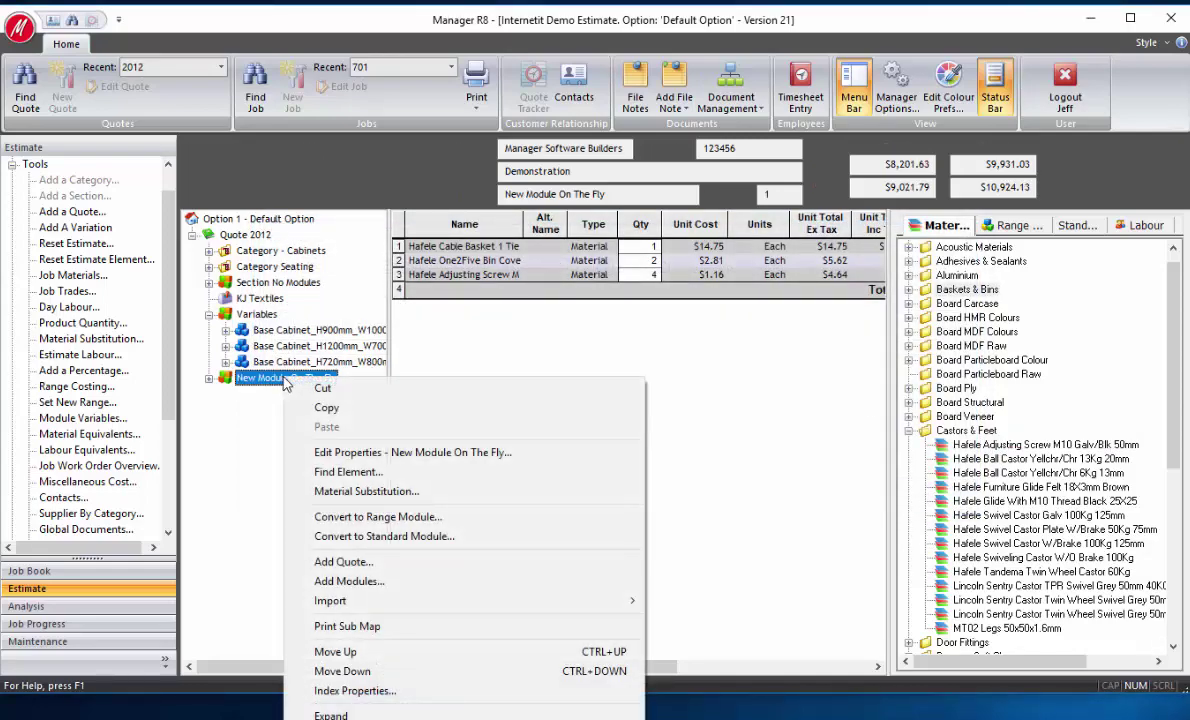
click(410, 538)
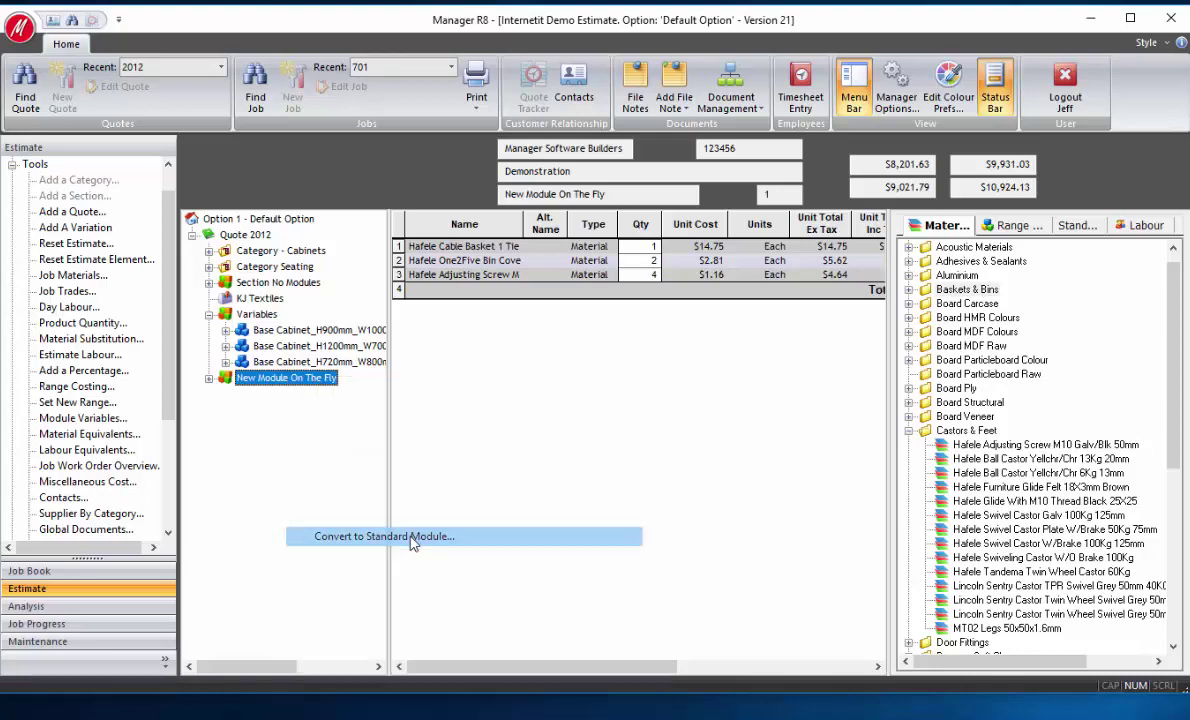
click(690, 408)
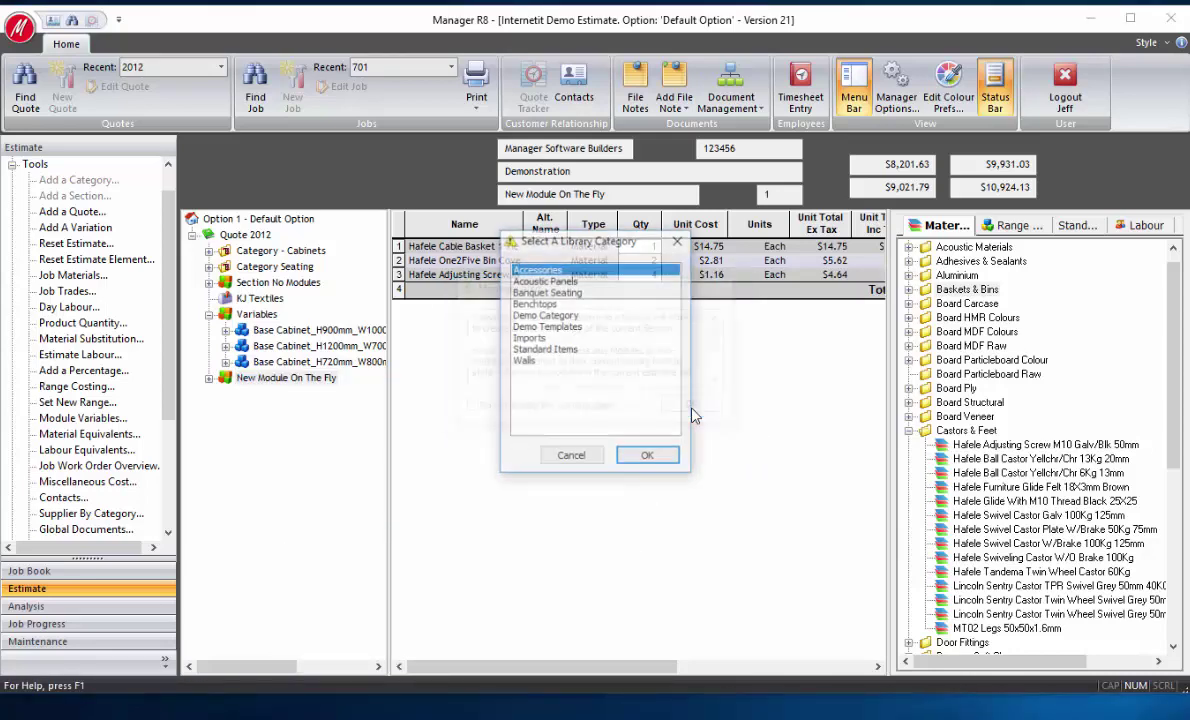
click(556, 316)
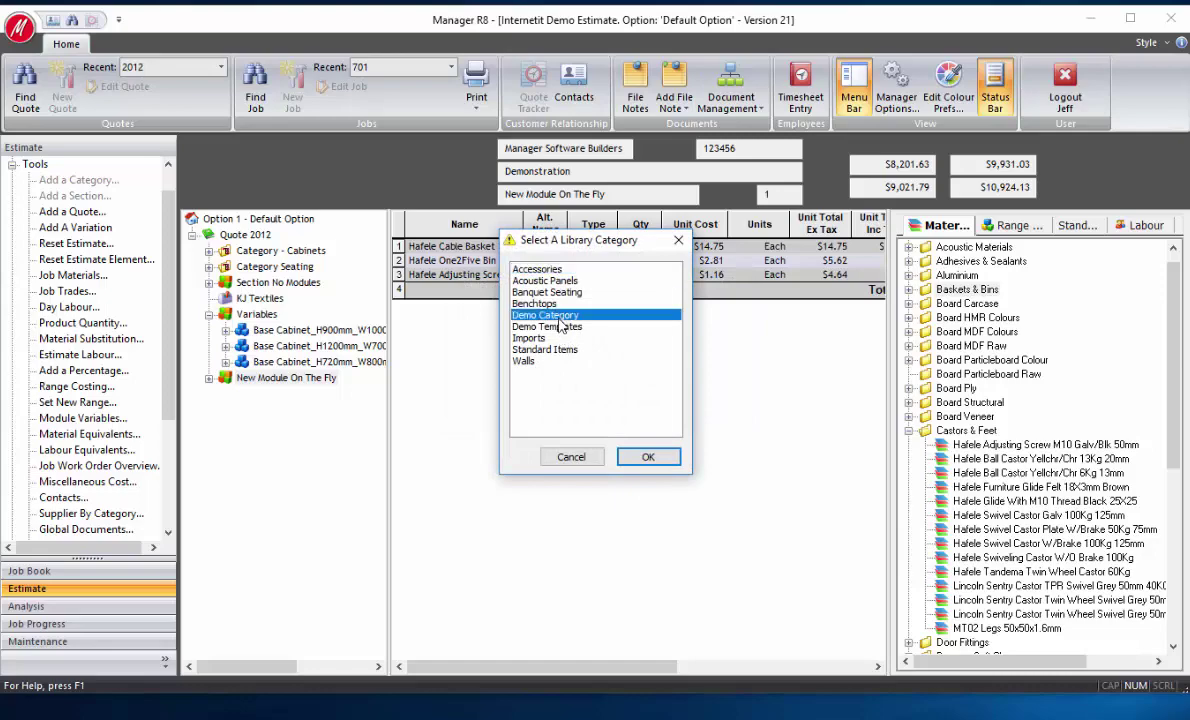
click(650, 457)
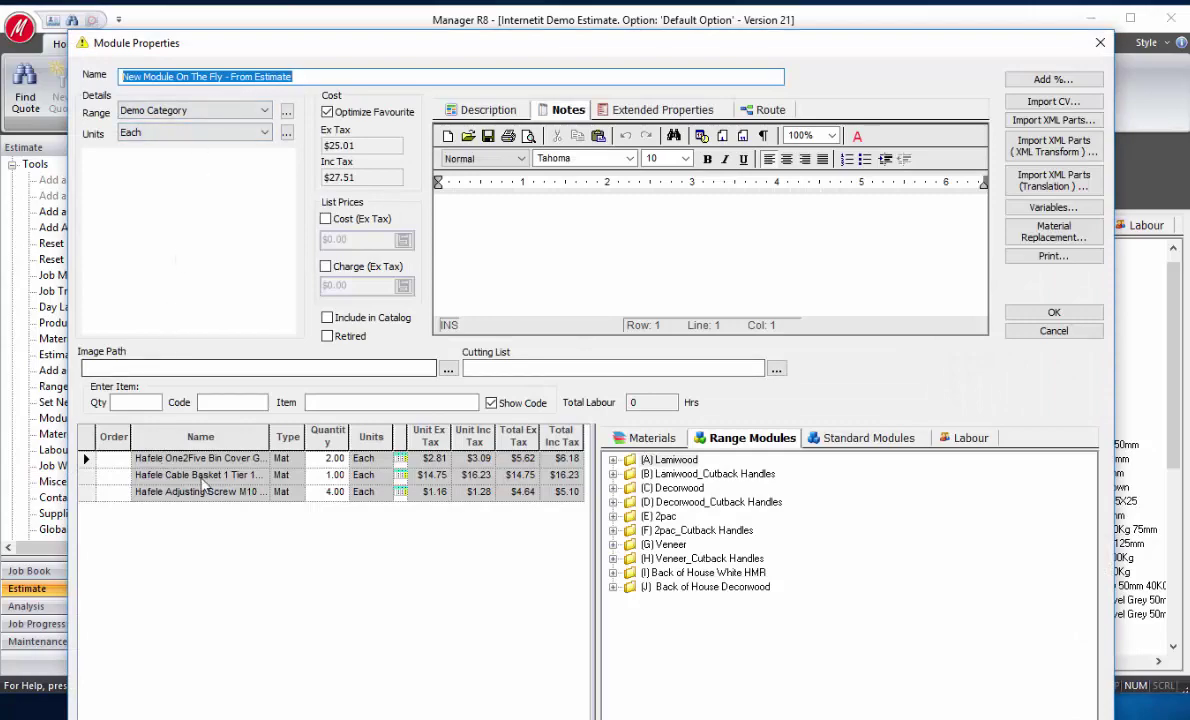
click(1040, 314)
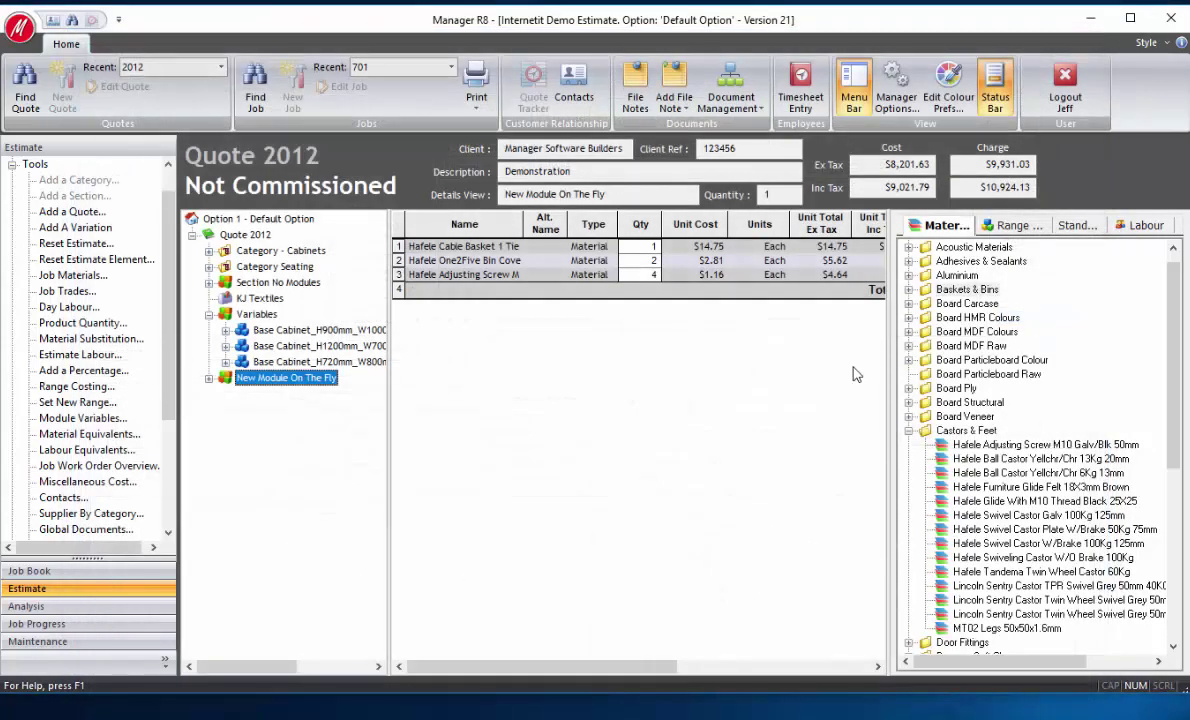
- Add 1 New Module On The Fly - From Estimate from Demo Category to the Base Cabinet_H720mm_W800mm_D600mm module
click(308, 364)
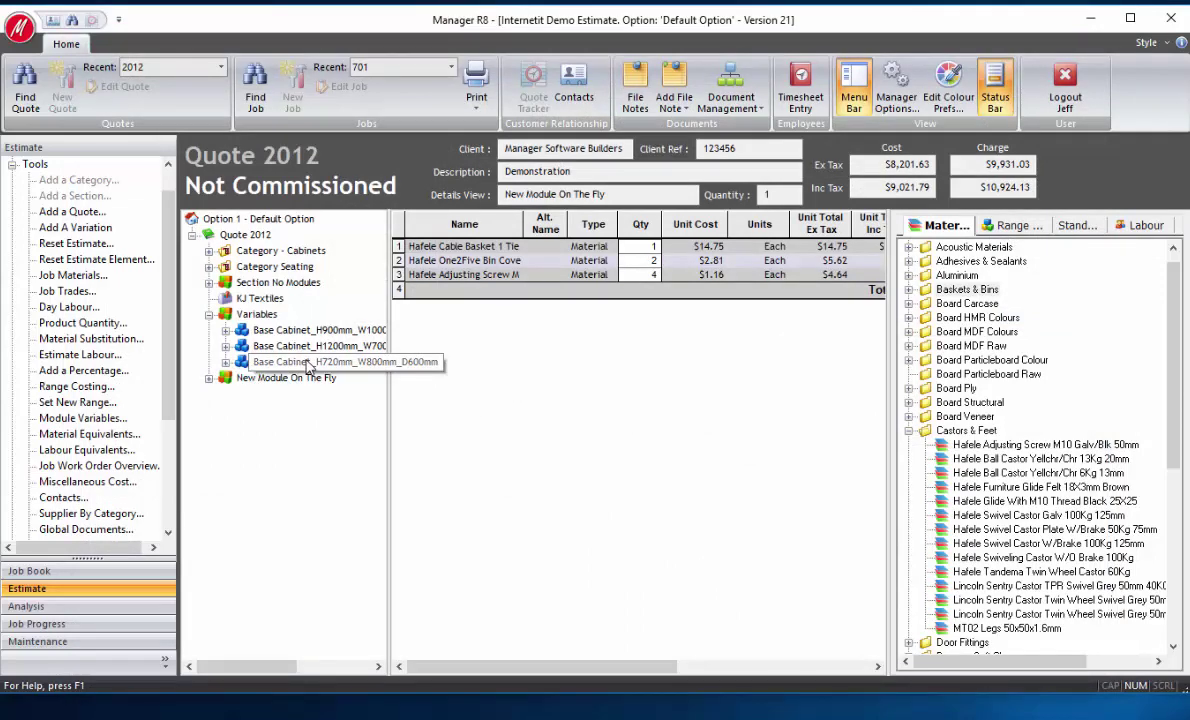
click(1078, 225)
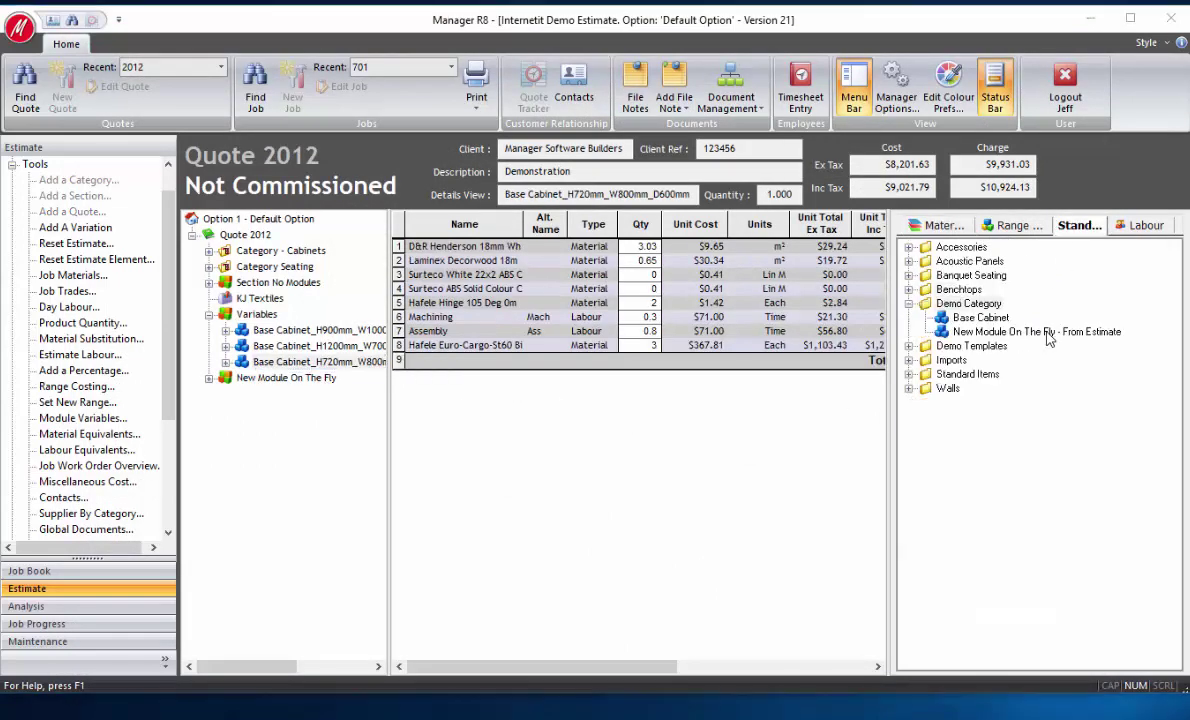
drag(1040, 332, 352, 370)
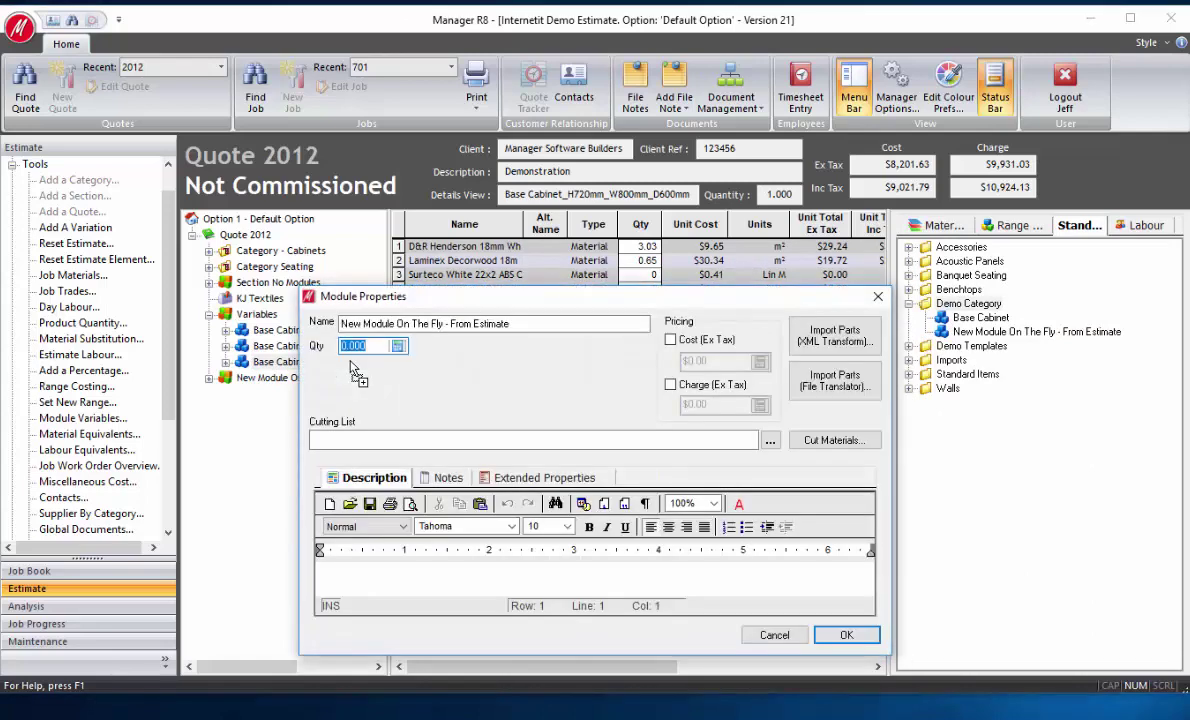
key(Return)
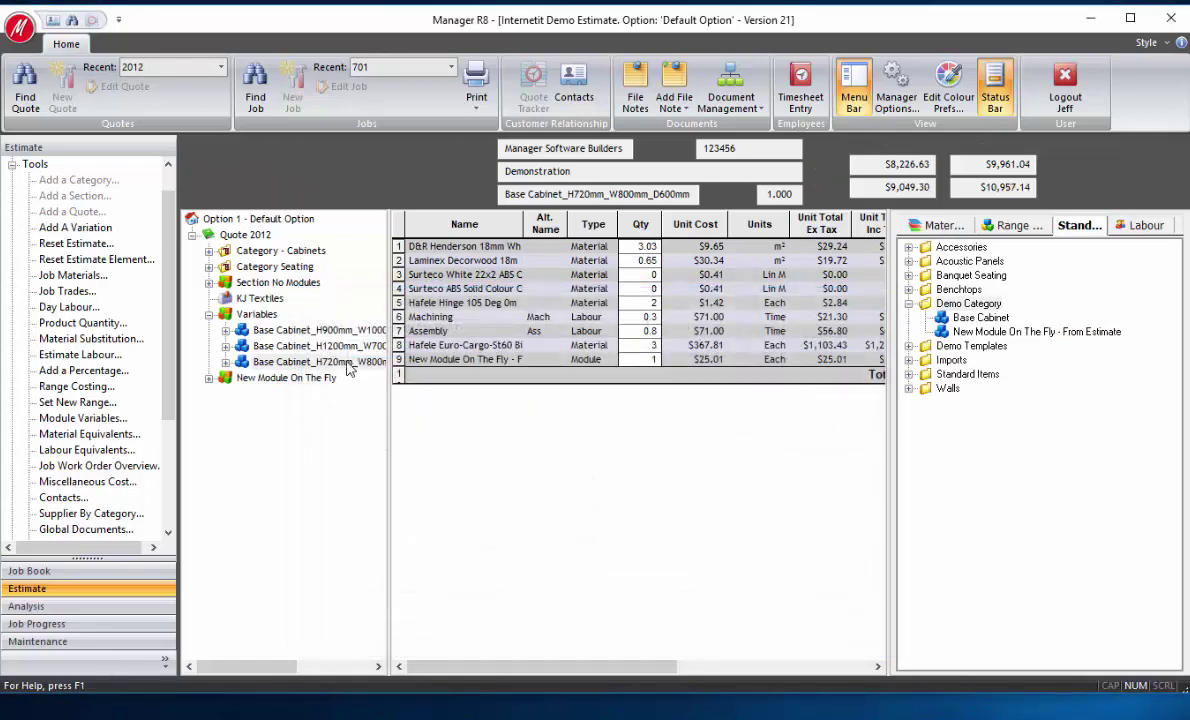
- Move the nested New Module On The Fly - From Estimate out of the 720 mm high Base Cabinet into the Variables section and open it
click(226, 362)
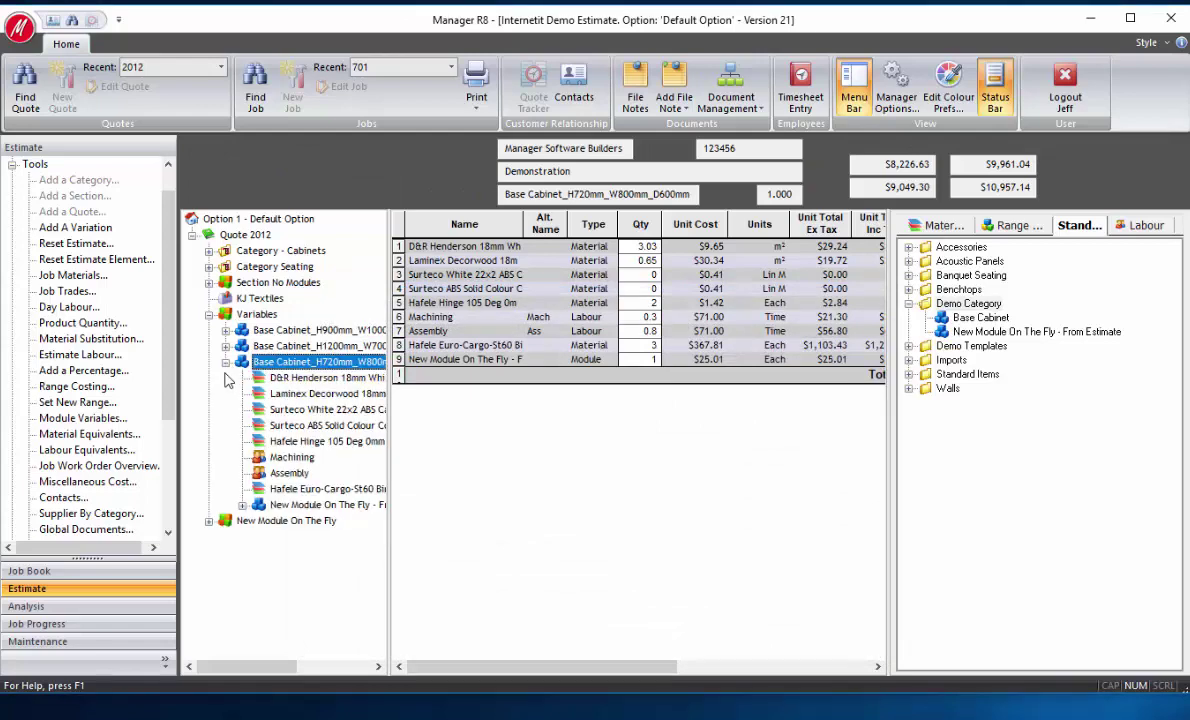
click(242, 505)
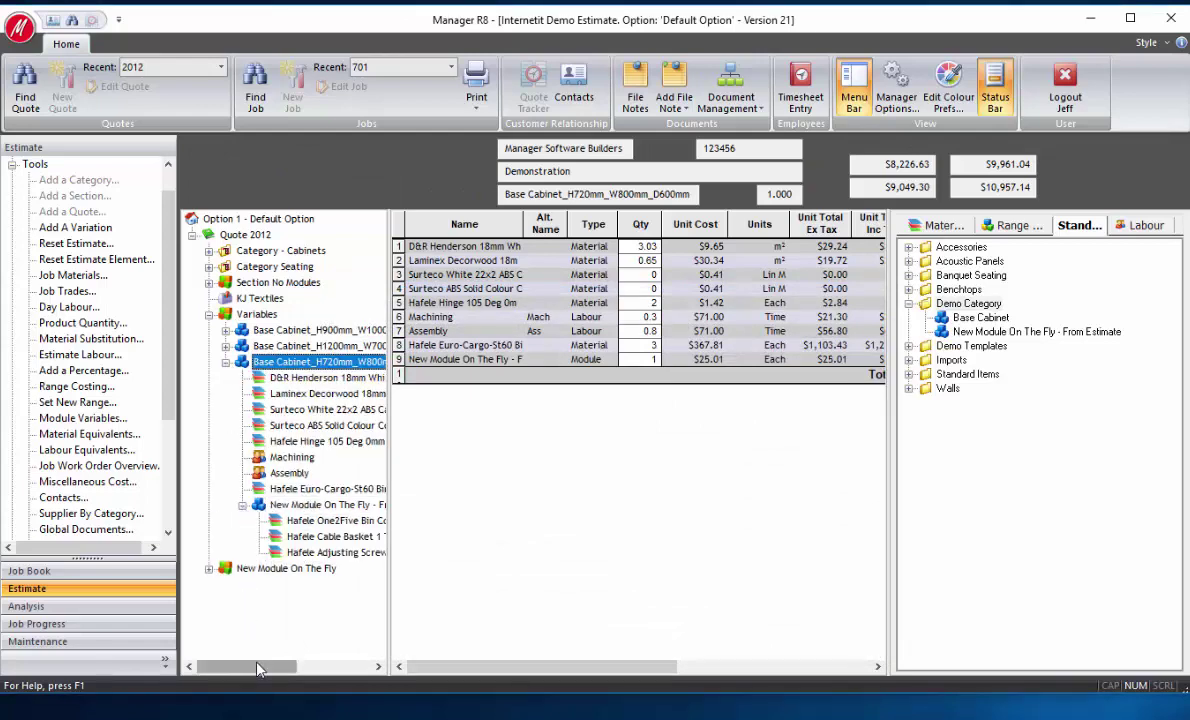
drag(257, 668, 279, 668)
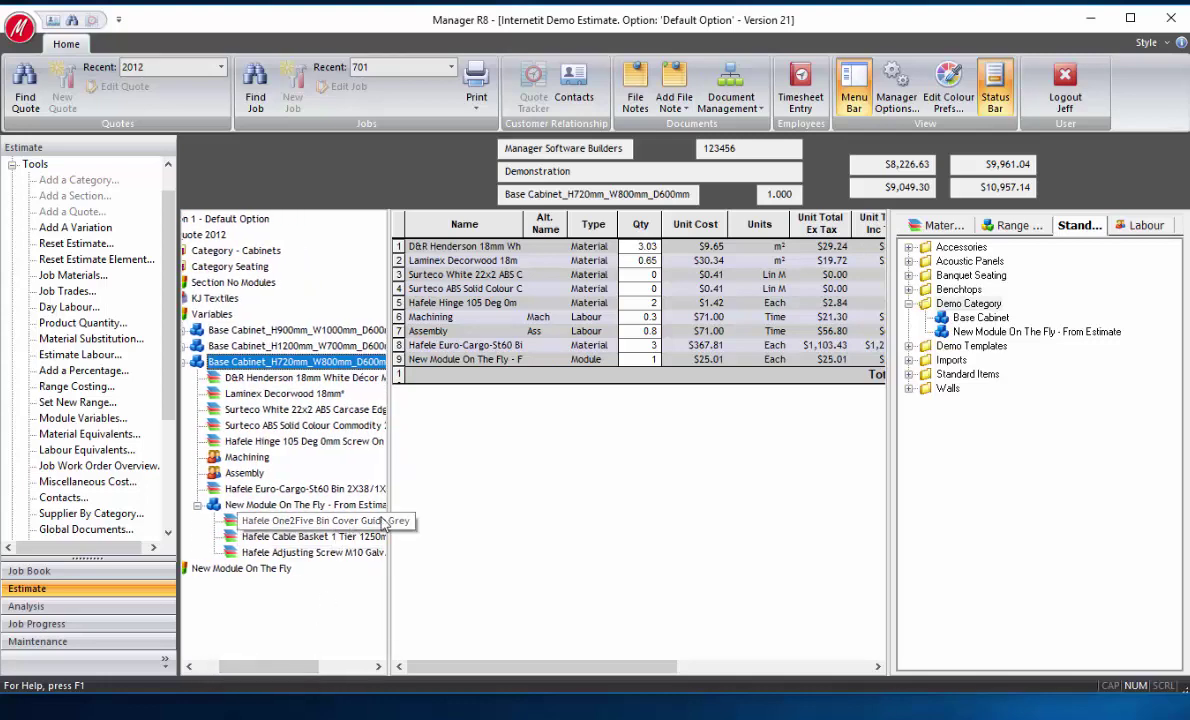
drag(279, 666, 270, 673)
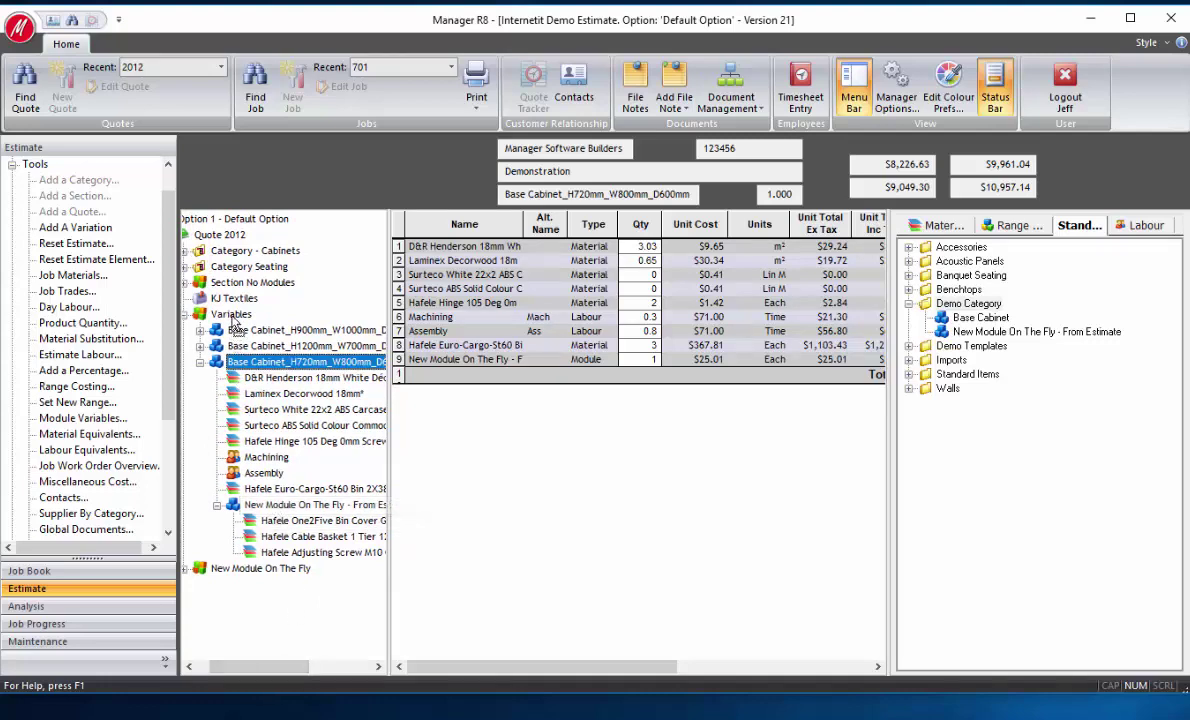
click(200, 362)
click(262, 378)
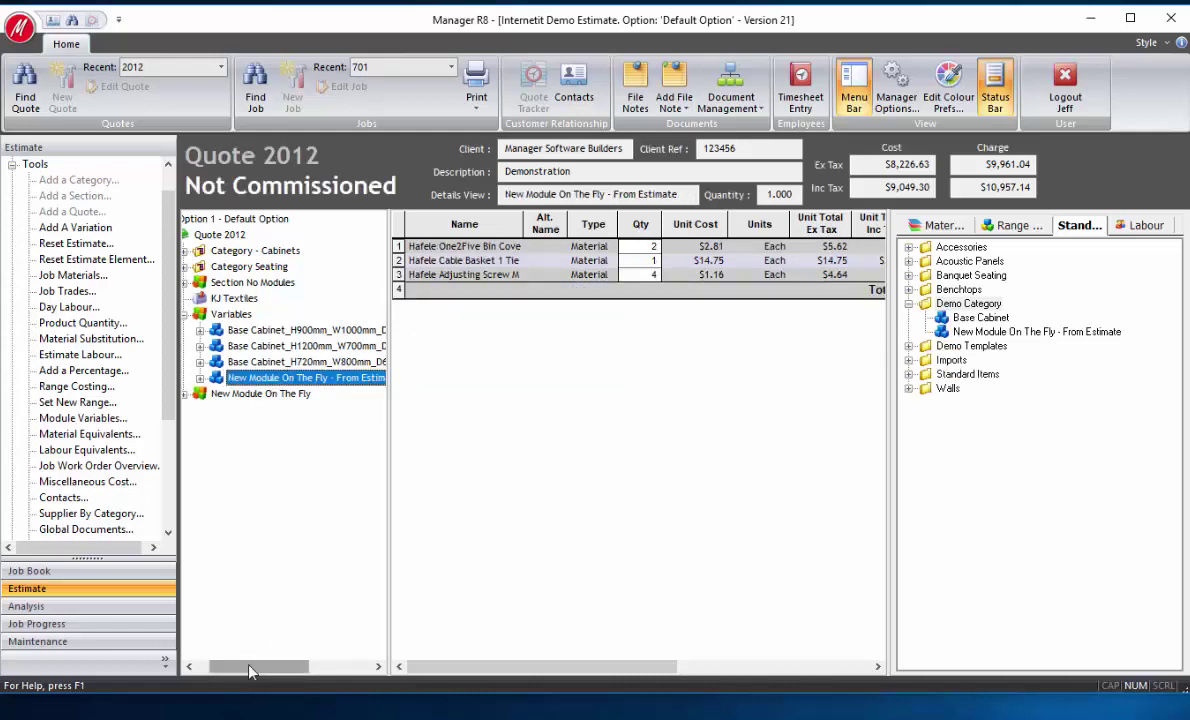
- In the 900 mm high Base Cabinet's D&R Henderson 18mm White Décor MR quantities, set the Left End and Back height formulas to Height+200
drag(231, 666, 214, 666)
click(290, 330)
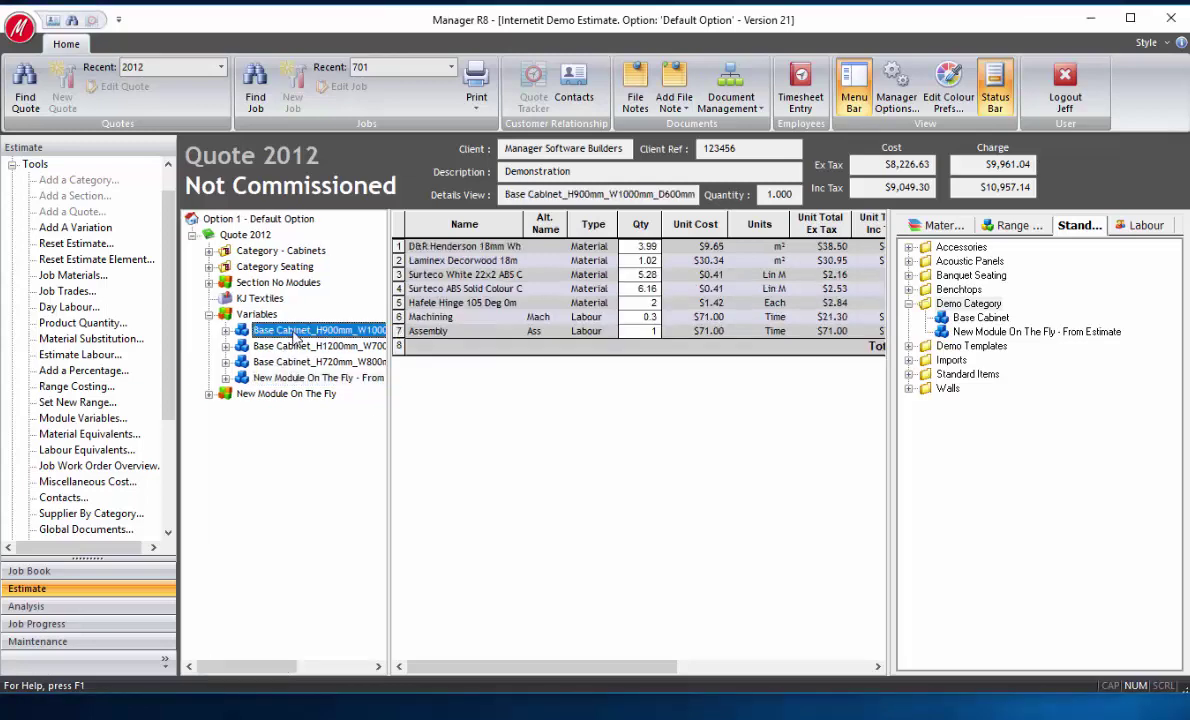
double_click(505, 247)
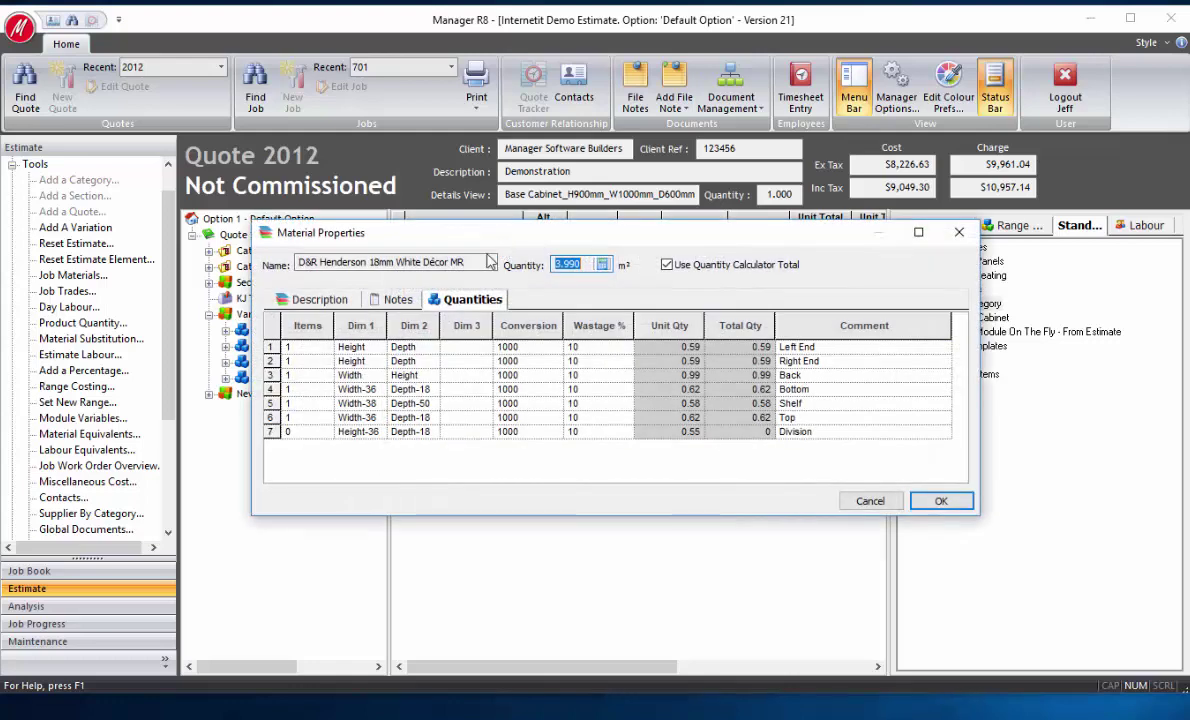
click(375, 350)
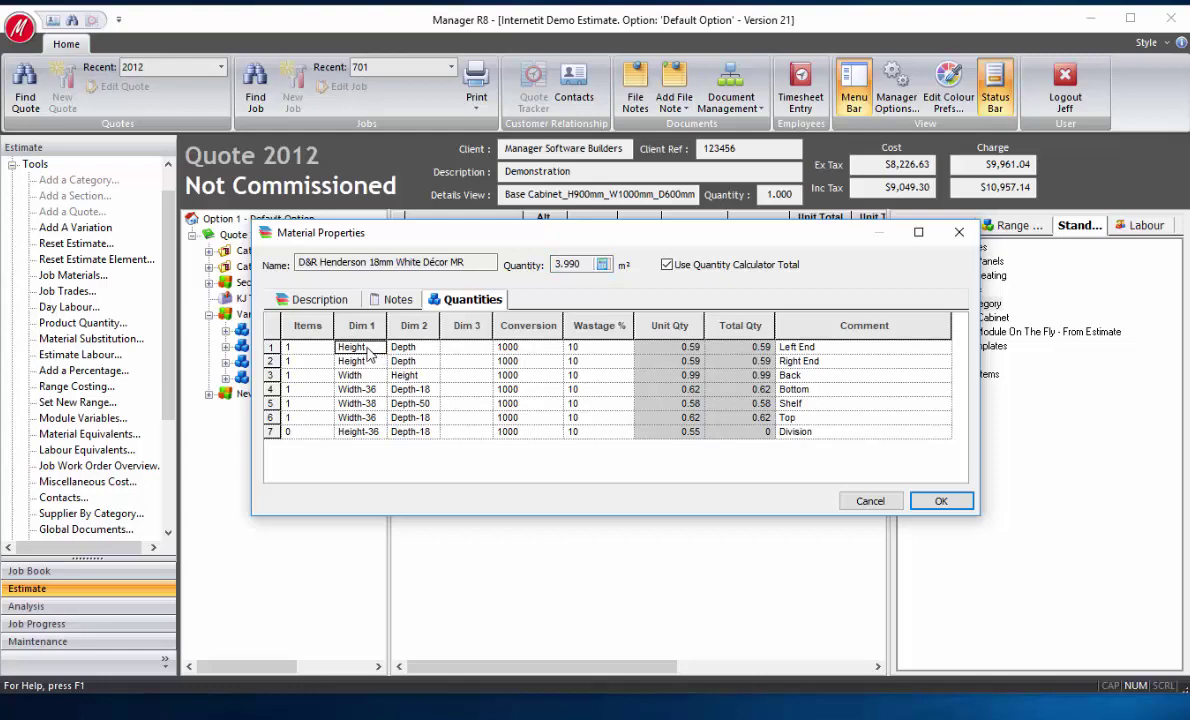
click(368, 354)
text(-200)
click(418, 376)
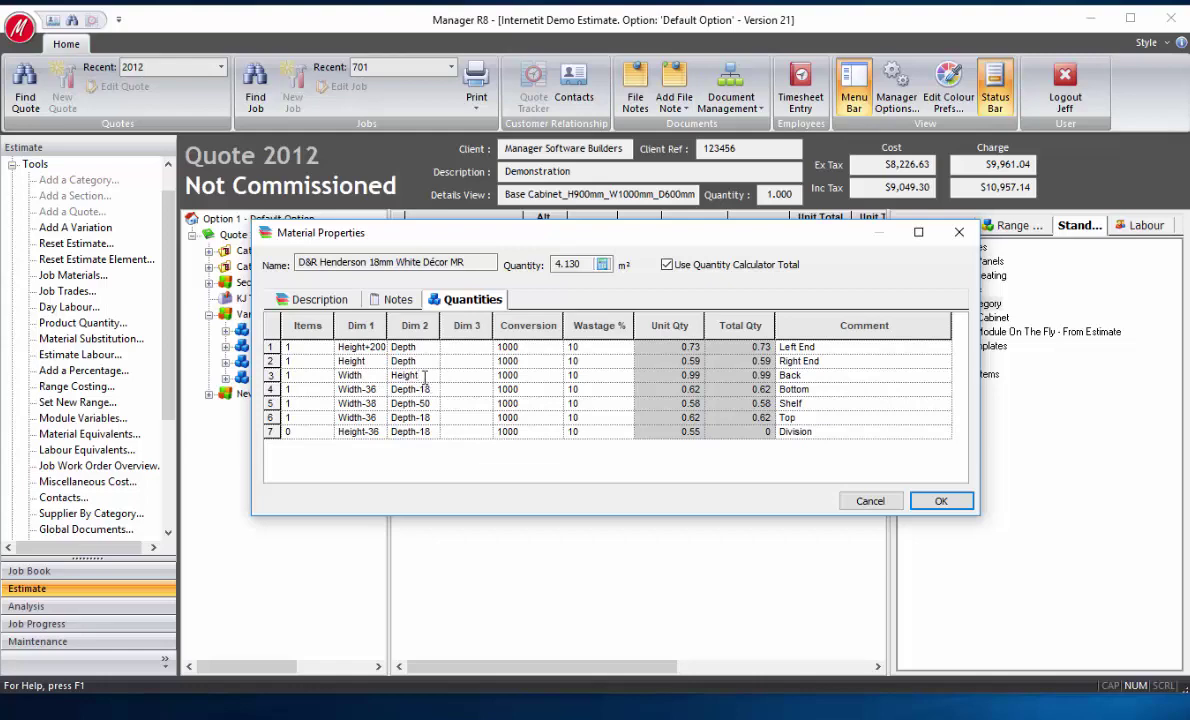
text(+200)
click(941, 500)
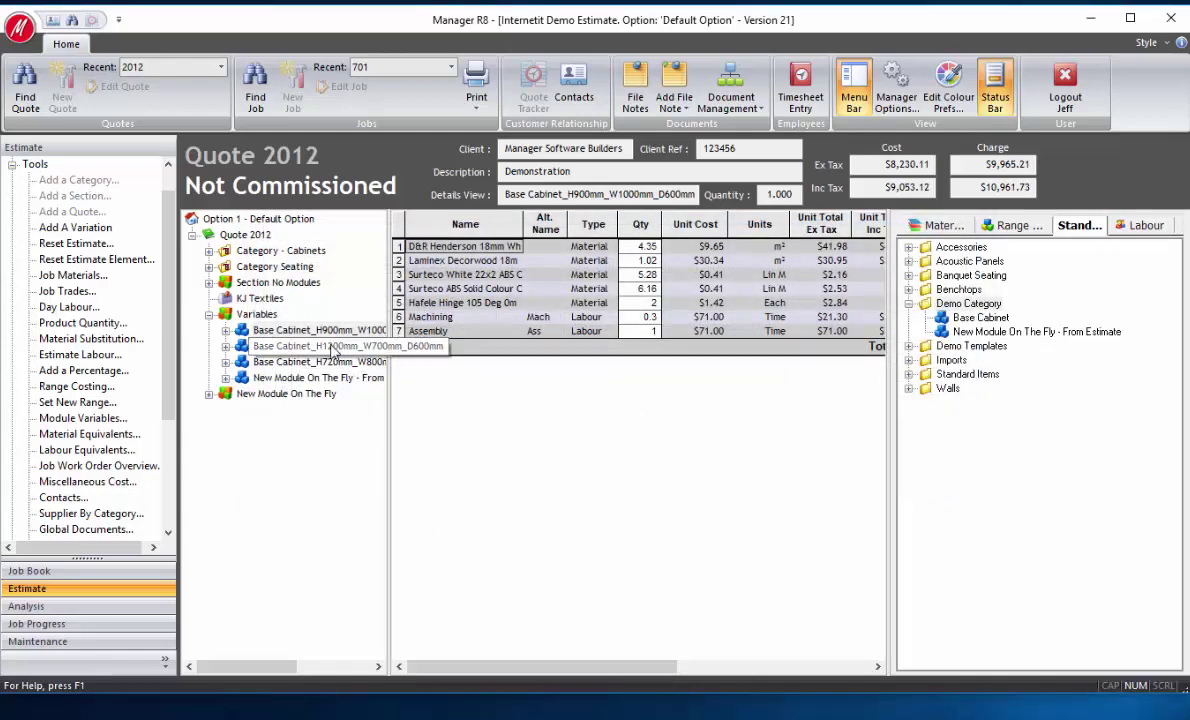